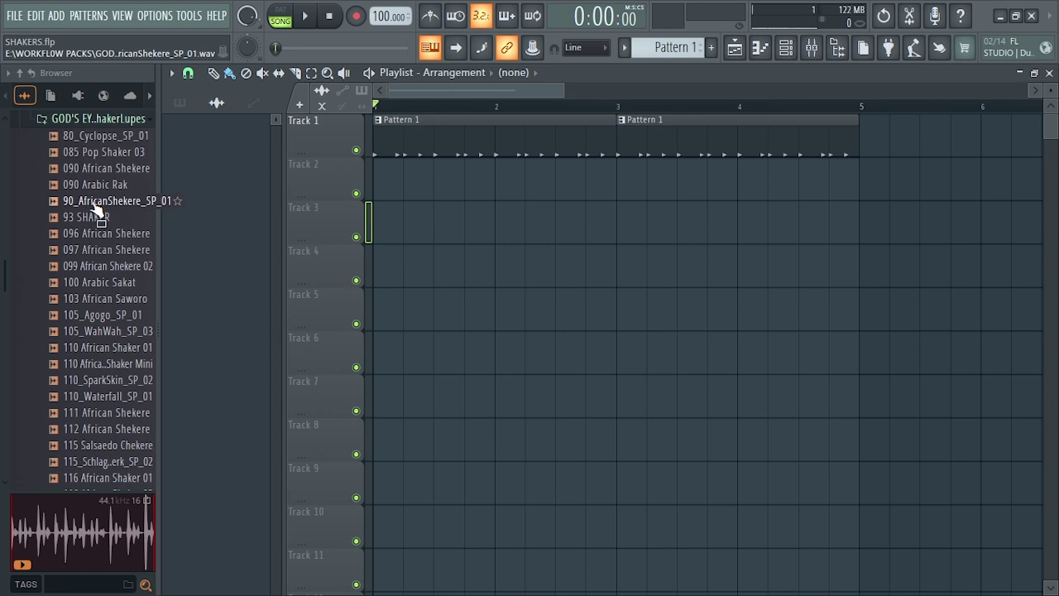
{"action": "scroll", "coordinate": [94, 207], "scroll_direction": "down", "scroll_amount": 10}
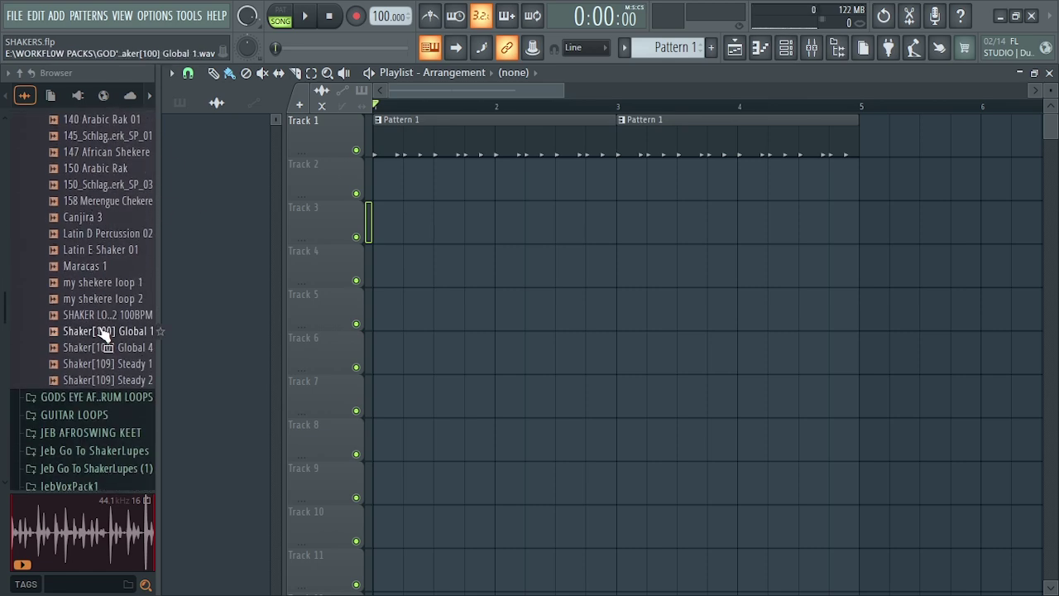
{"action": "scroll", "coordinate": [103, 327], "scroll_direction": "up", "scroll_amount": 15}
{"action": "scroll", "coordinate": [101, 310], "scroll_direction": "down", "scroll_amount": 3}
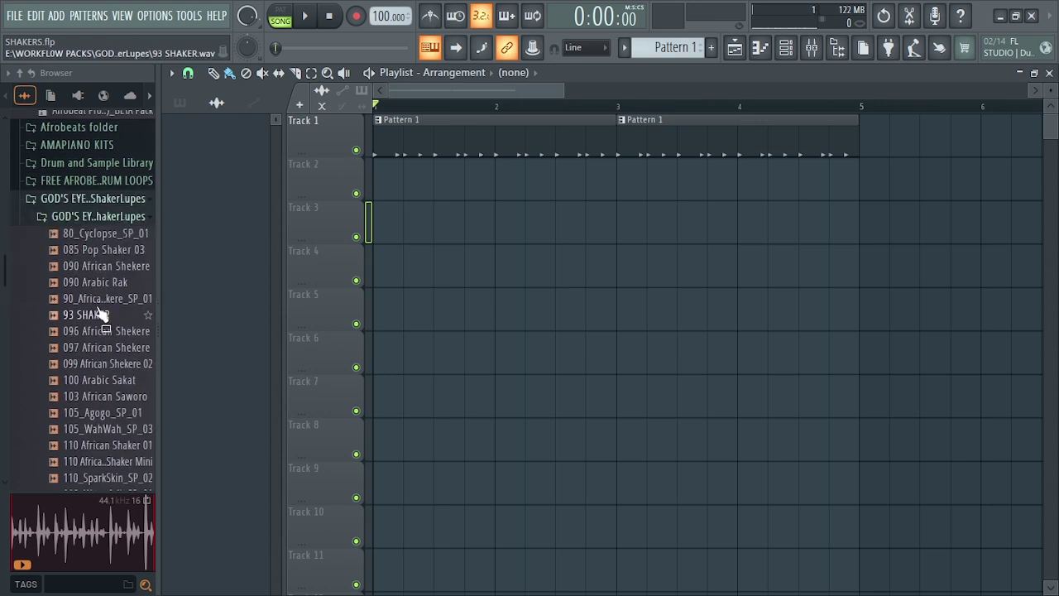
Step: Open the Channel rack for Pattern 1 and audition the JEB KEEK (1), Rim 2 and ADK Rim 3 channels
{"action": "left_click", "coordinate": [431, 142]}
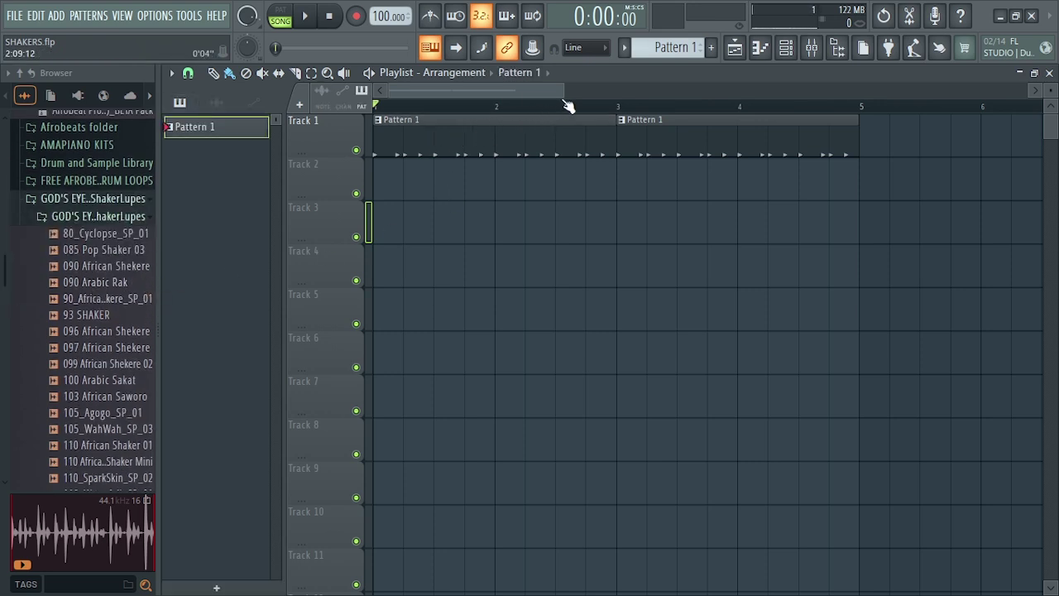
{"action": "left_click", "coordinate": [786, 48]}
{"action": "left_click_drag", "start_coordinate": [551, 219], "coordinate": [466, 177]}
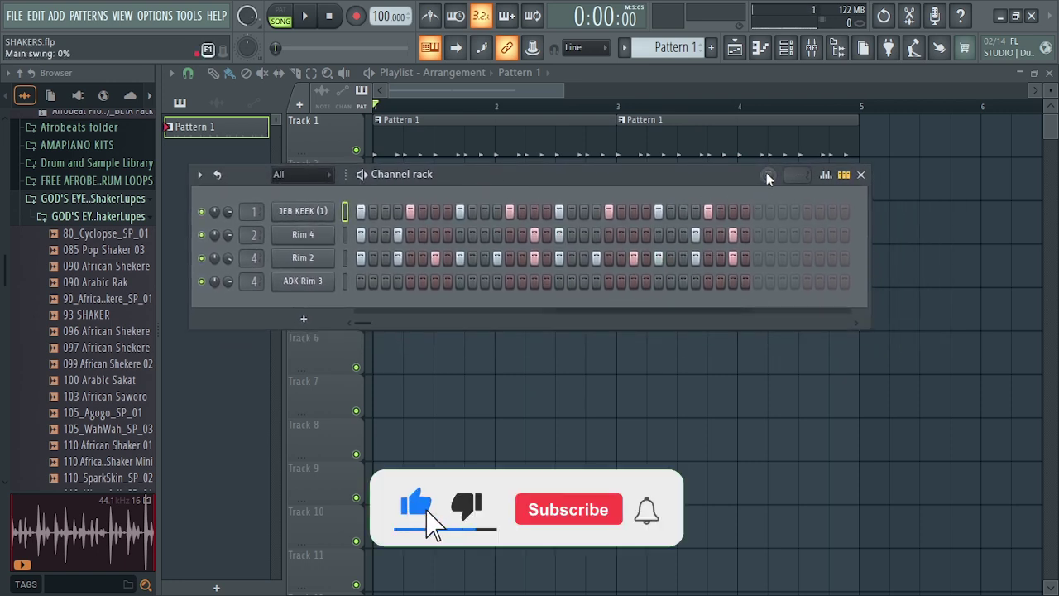
{"action": "left_click", "coordinate": [347, 214]}
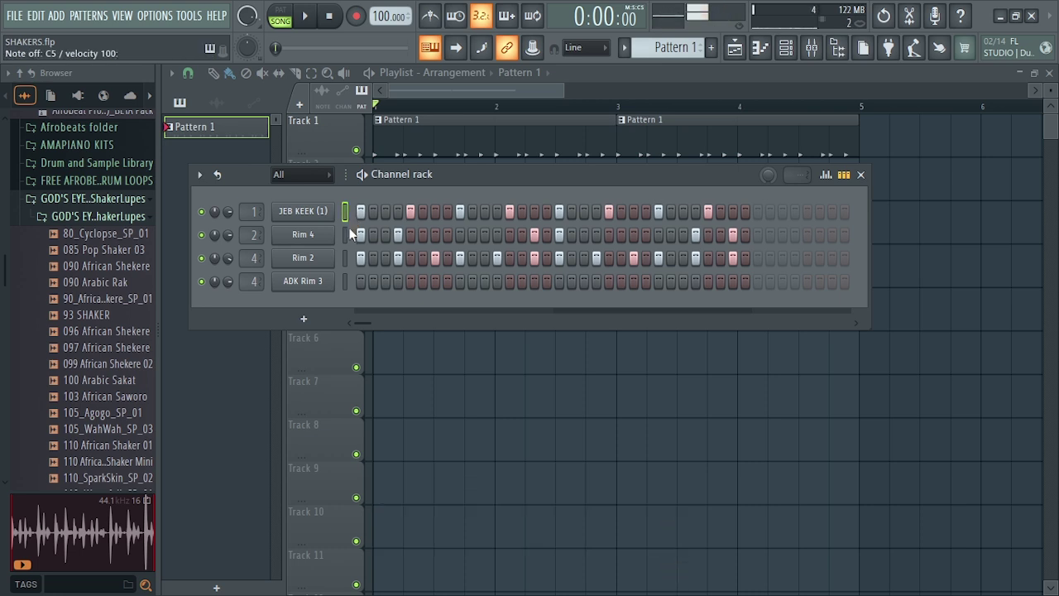
{"action": "left_click", "coordinate": [345, 259]}
{"action": "left_click", "coordinate": [346, 282]}
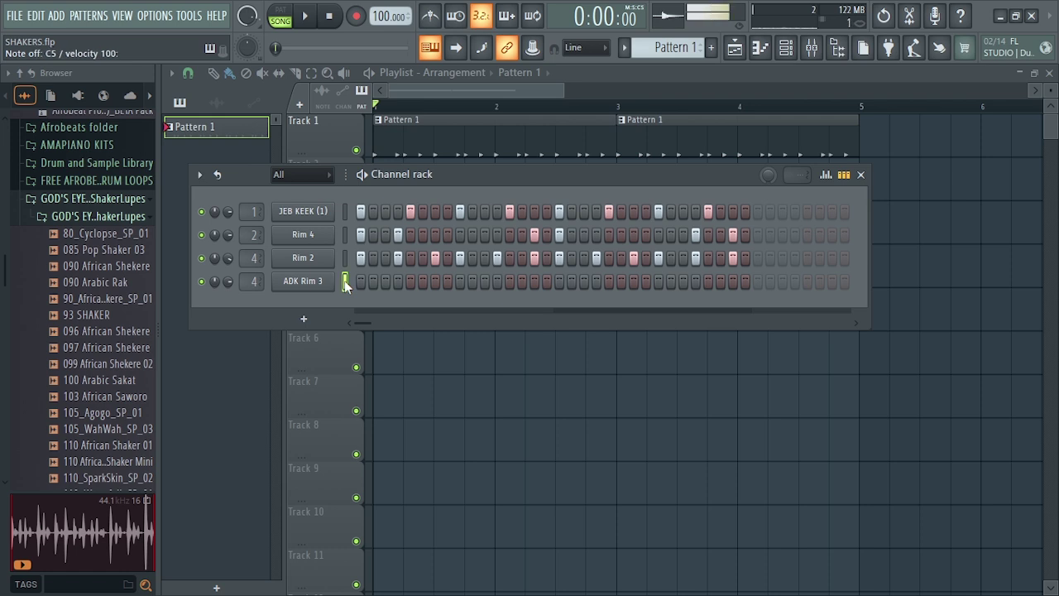
Step: Delete the ADK Rim 3 channel from the Channel rack
{"action": "right_click", "coordinate": [319, 286]}
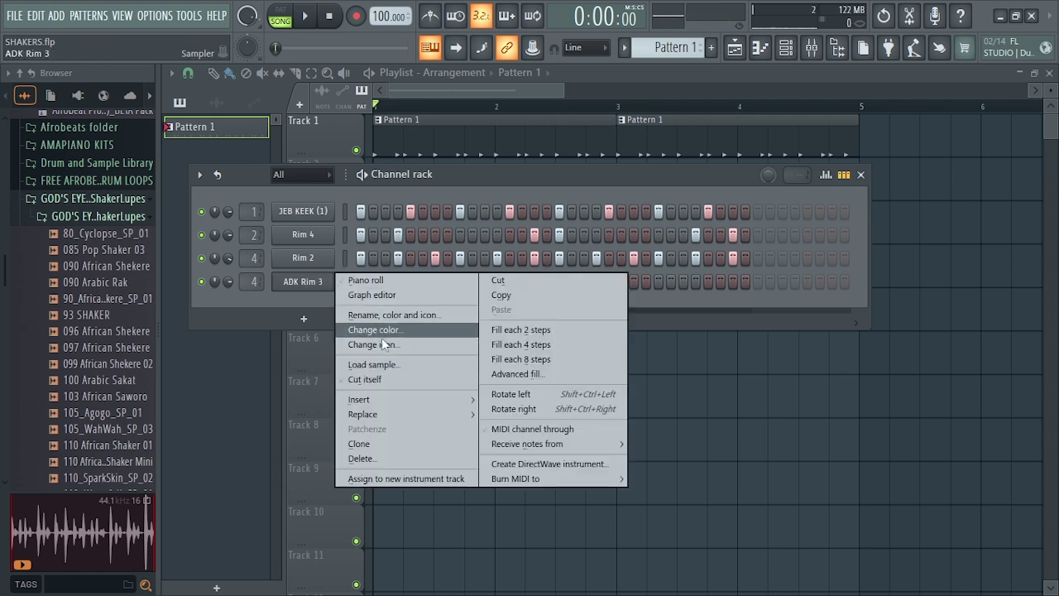
{"action": "left_click", "coordinate": [376, 461]}
{"action": "left_click", "coordinate": [584, 357]}
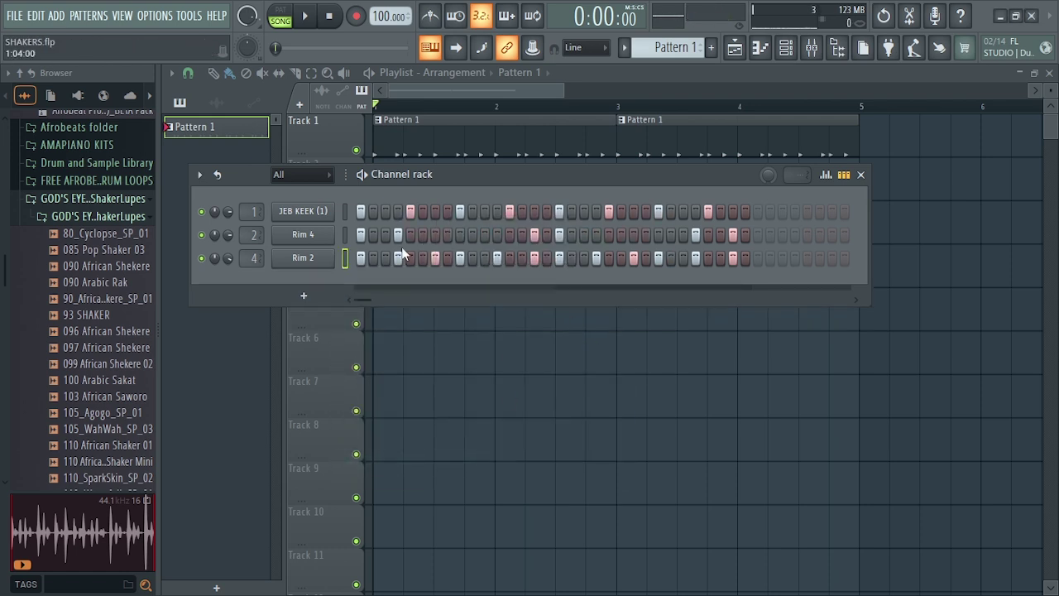
Step: Set the main swing to 21%, comparing playback before and after the change, and close the Channel rack
{"action": "key", "text": "space"}
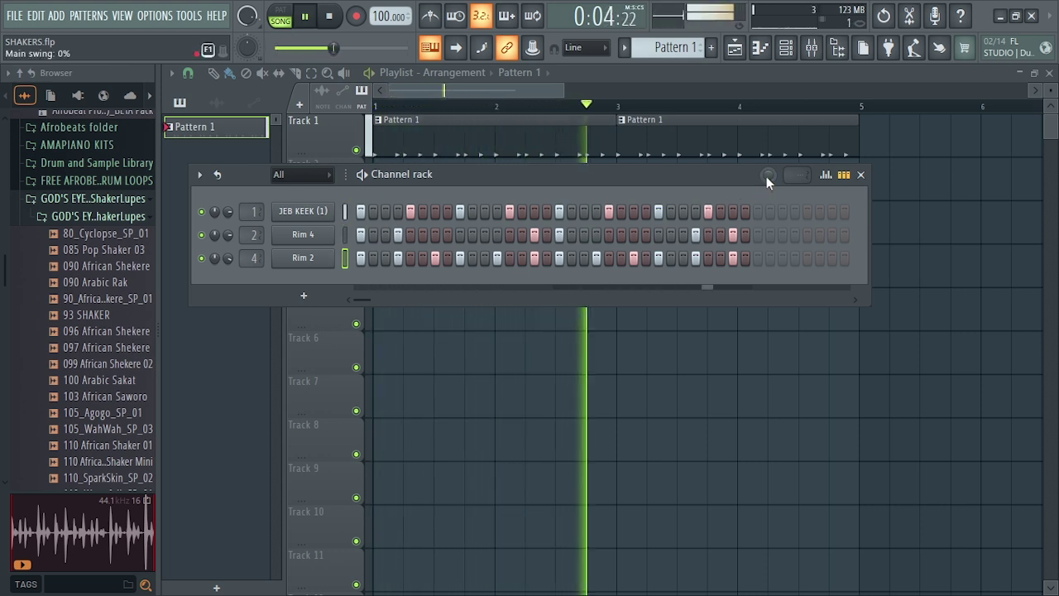
{"action": "key", "text": "space"}
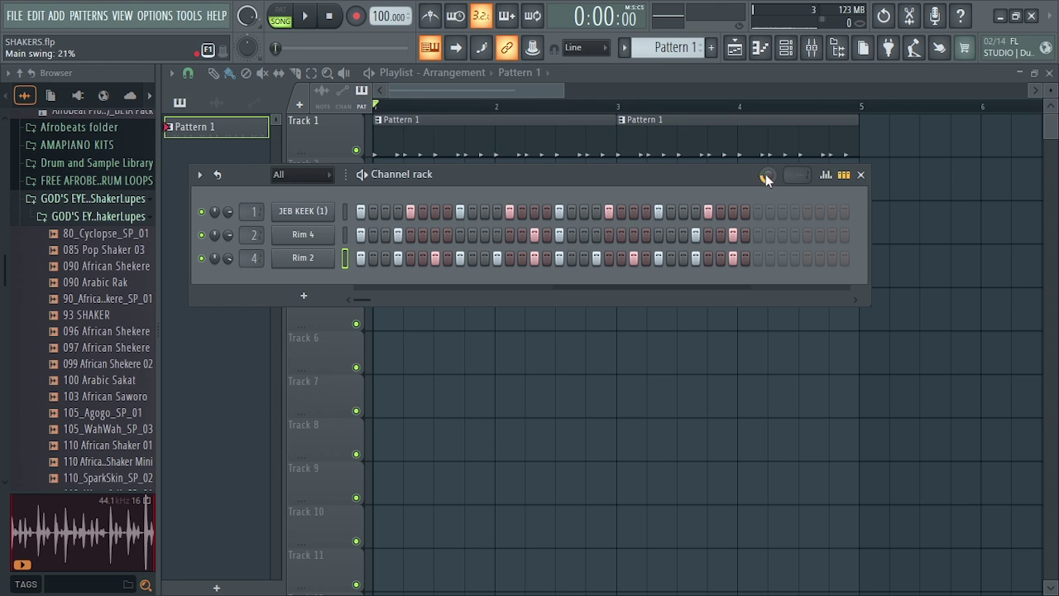
{"action": "key", "text": "space"}
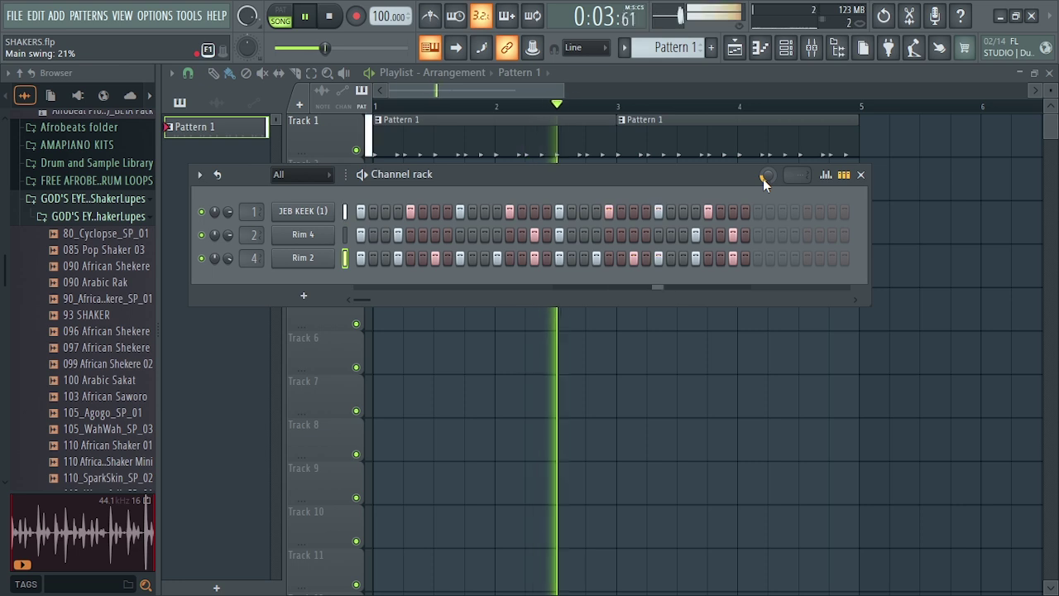
{"action": "key", "text": "space"}
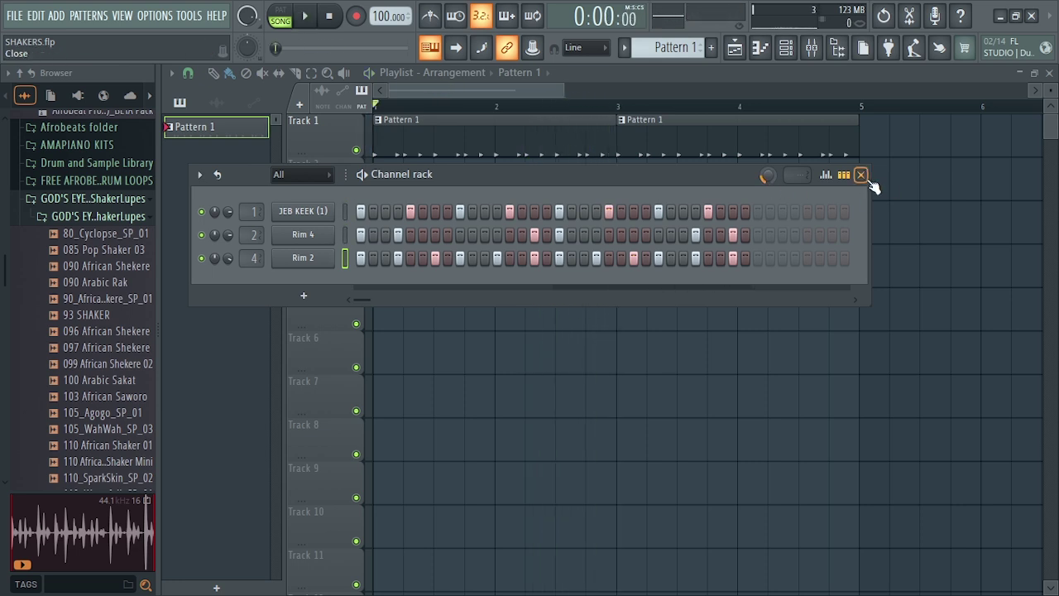
{"action": "left_click", "coordinate": [861, 175]}
Step: Place the Maracas 1 loop from the shaker loops folder on Track 2, starting at bar 1
{"action": "scroll", "coordinate": [103, 295], "scroll_direction": "down", "scroll_amount": 12}
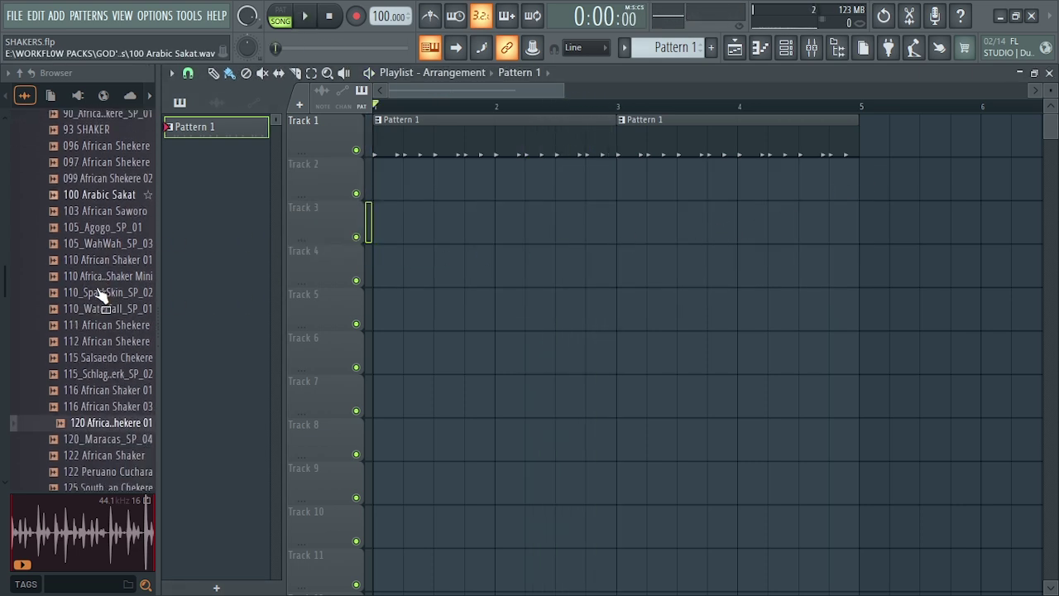
{"action": "scroll", "coordinate": [100, 296], "scroll_direction": "down", "scroll_amount": 3}
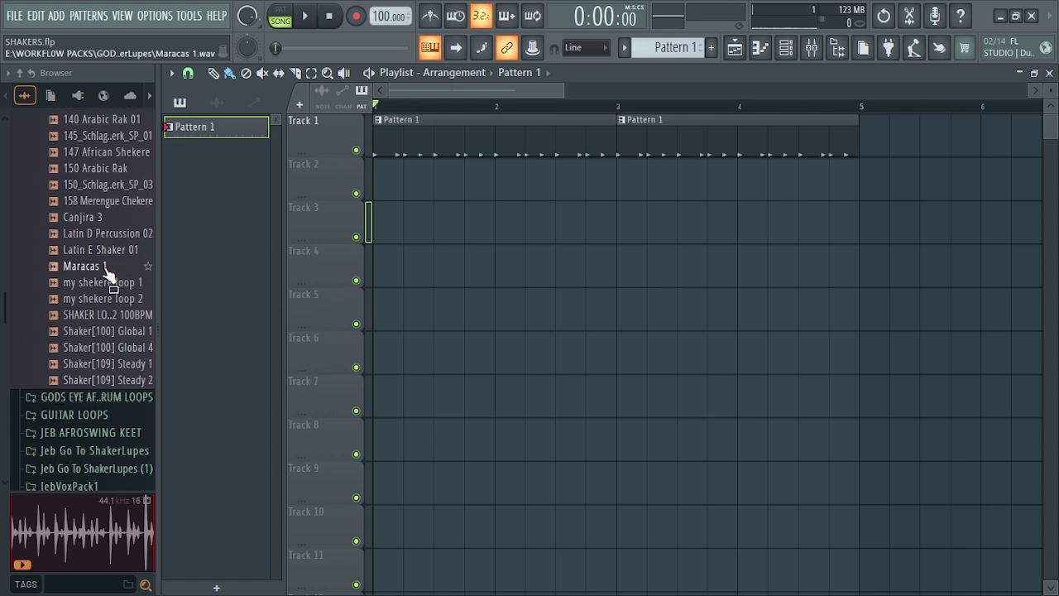
{"action": "left_click_drag", "start_coordinate": [99, 271], "coordinate": [402, 190]}
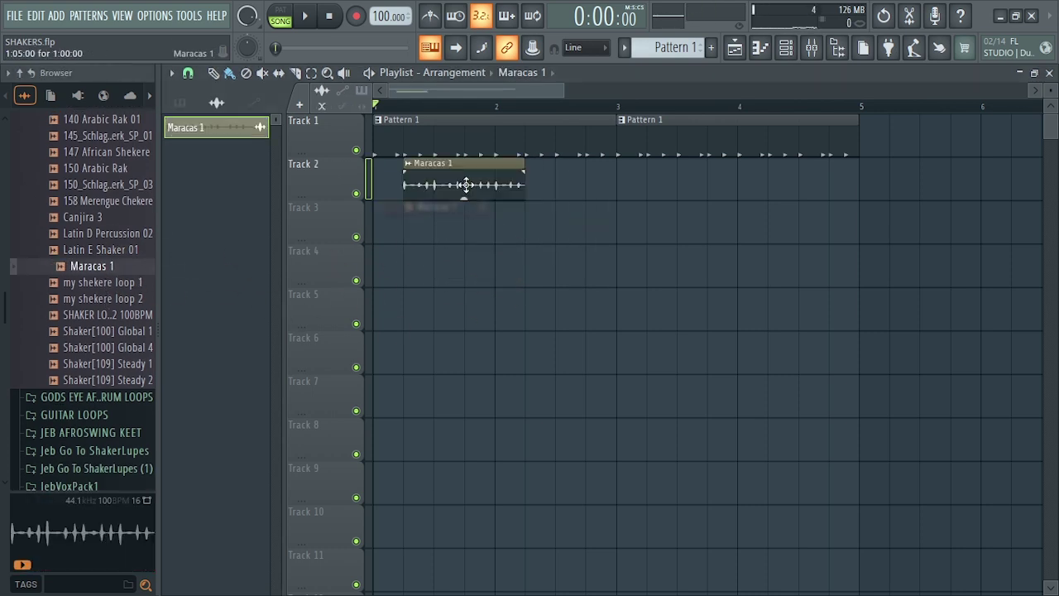
{"action": "left_click_drag", "start_coordinate": [566, 90], "coordinate": [453, 90]}
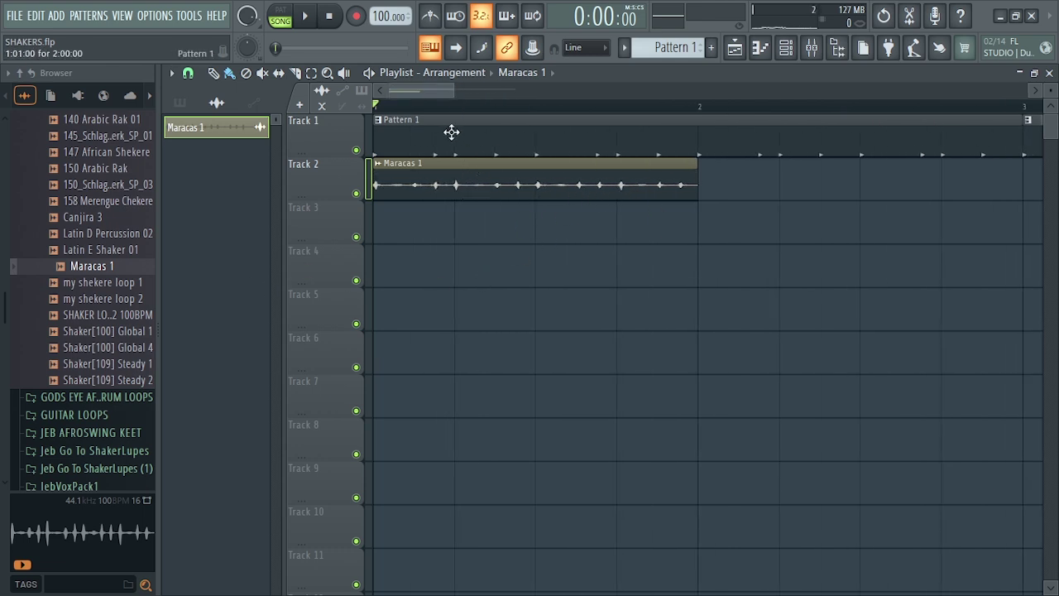
Step: Add three more Maracas 1 clips on Track 2 to fill through bar 4, and listen to the arrangement
{"action": "left_click_drag", "start_coordinate": [454, 91], "coordinate": [560, 90]}
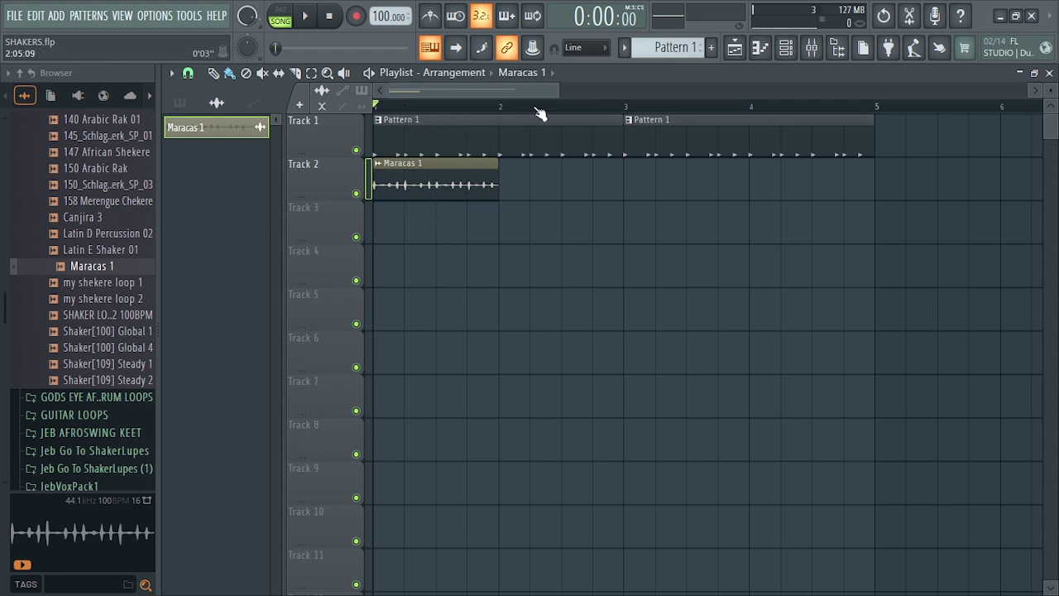
{"action": "mouse_move", "coordinate": [555, 92]}
{"action": "left_mouse_down"}
{"action": "mouse_move", "coordinate": [522, 92]}
{"action": "mouse_move", "coordinate": [539, 92]}
{"action": "left_mouse_up"}
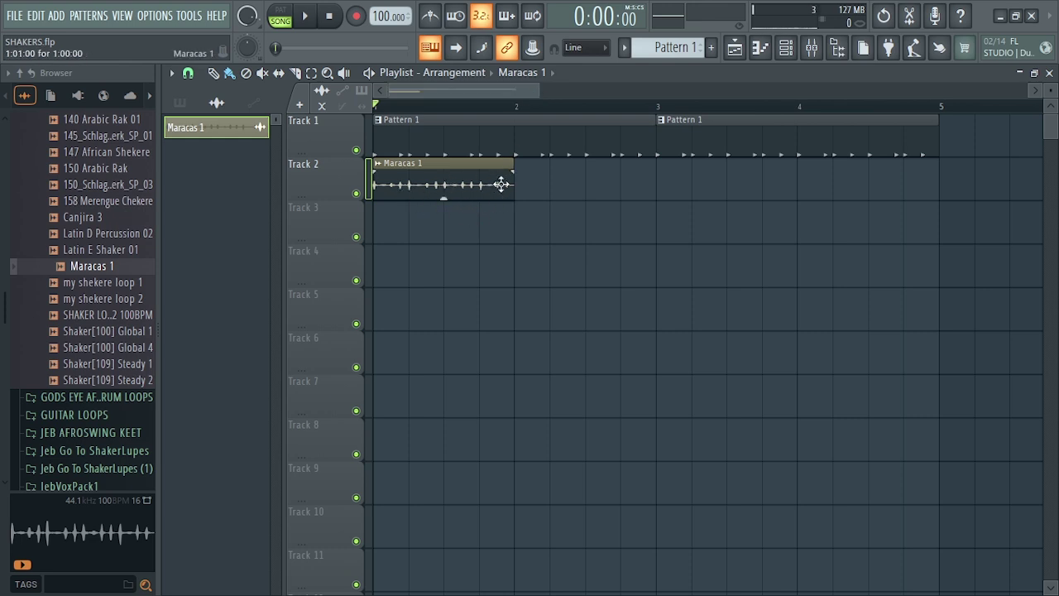
{"action": "left_click", "coordinate": [527, 189]}
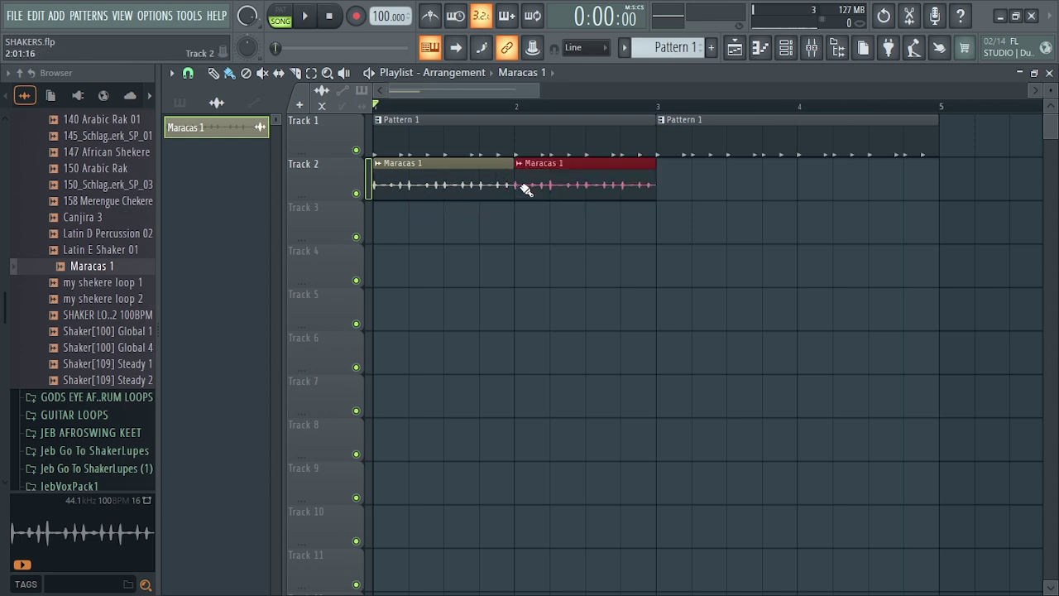
{"action": "left_click", "coordinate": [669, 190]}
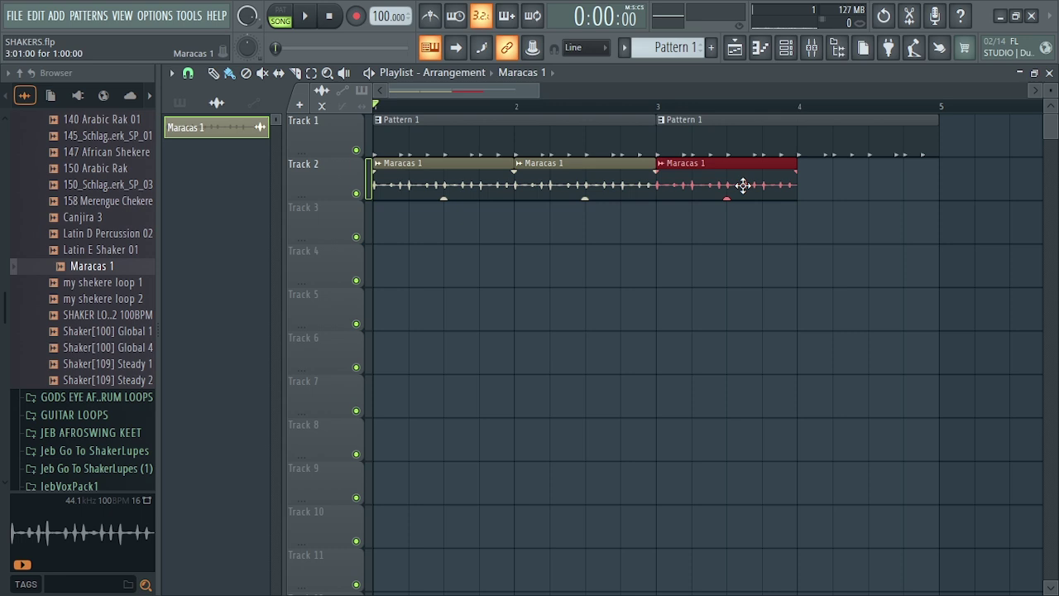
{"action": "left_click", "coordinate": [802, 186]}
{"action": "left_click", "coordinate": [768, 240]}
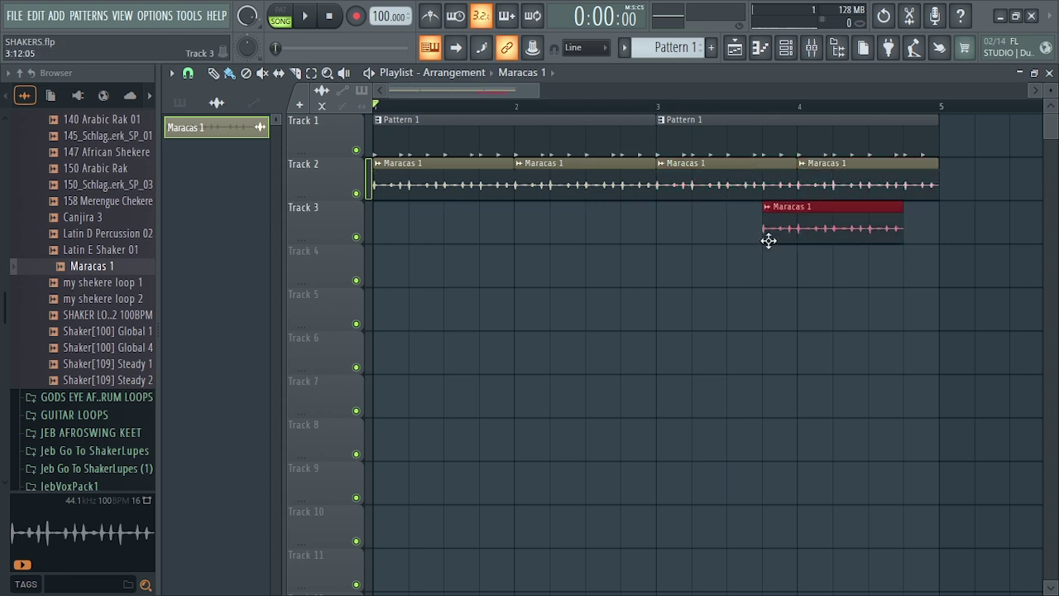
{"action": "right_click", "coordinate": [797, 238]}
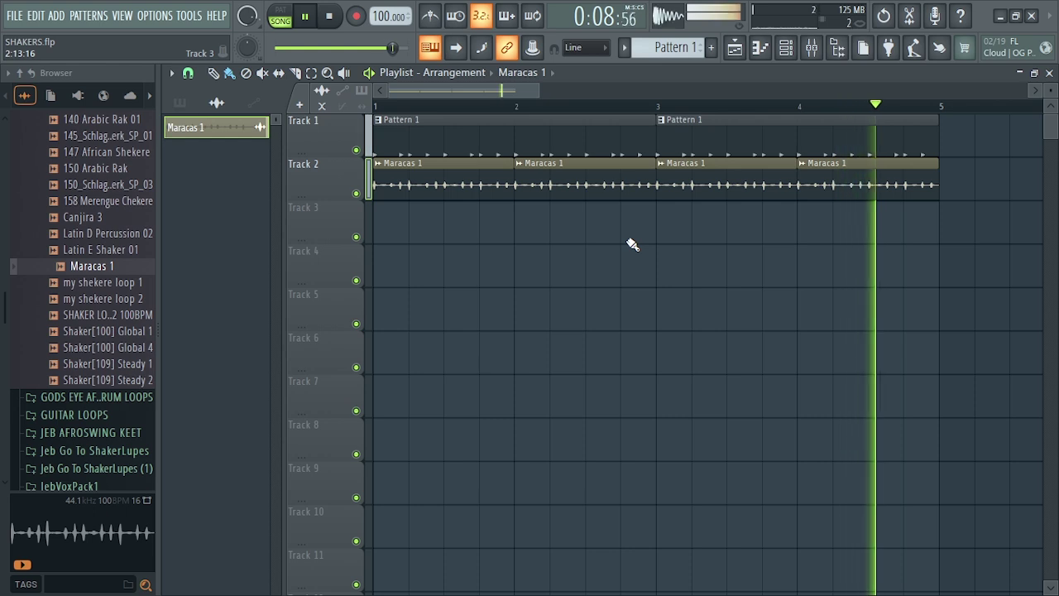
{"action": "key", "text": "space"}
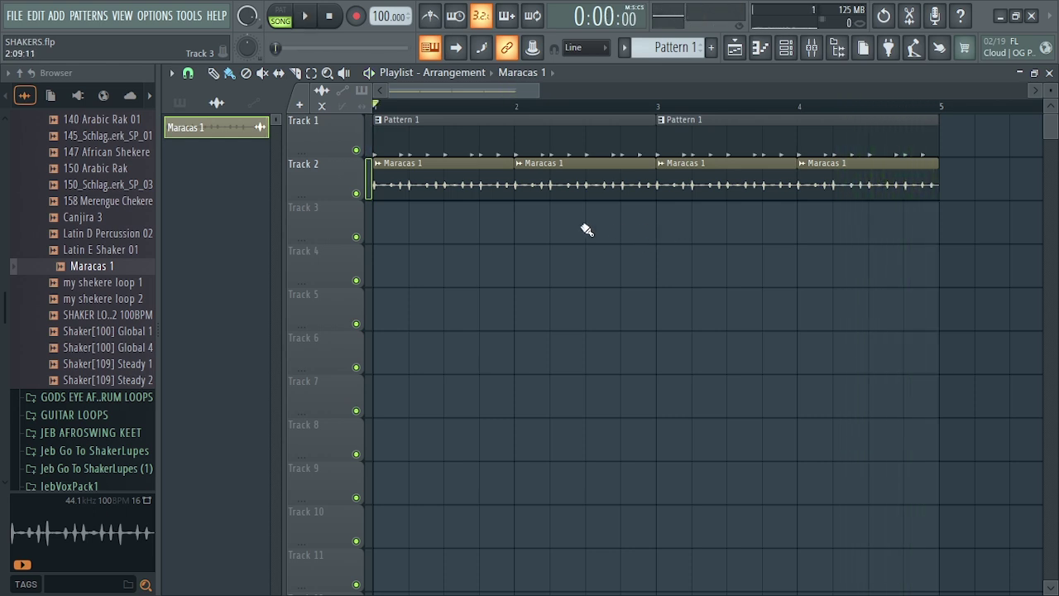
Step: Mute Track 2 and audition my shekere loop 2, SHAKER LOOP 2 100BPM, Shaker[100] Global 1 and 158 Merengue Chekere
{"action": "left_click", "coordinate": [357, 194]}
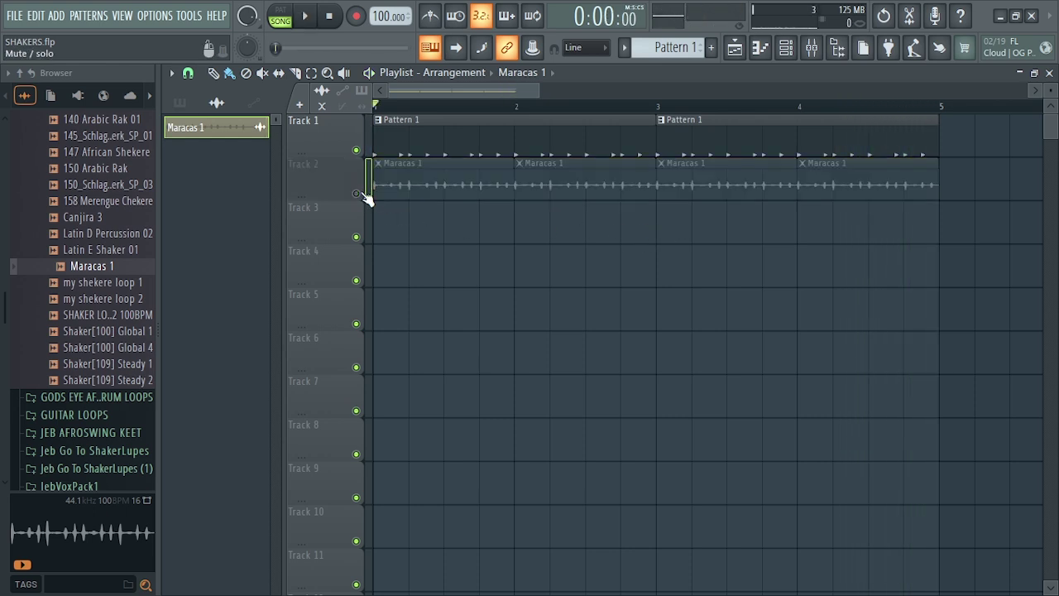
{"action": "left_click", "coordinate": [105, 300]}
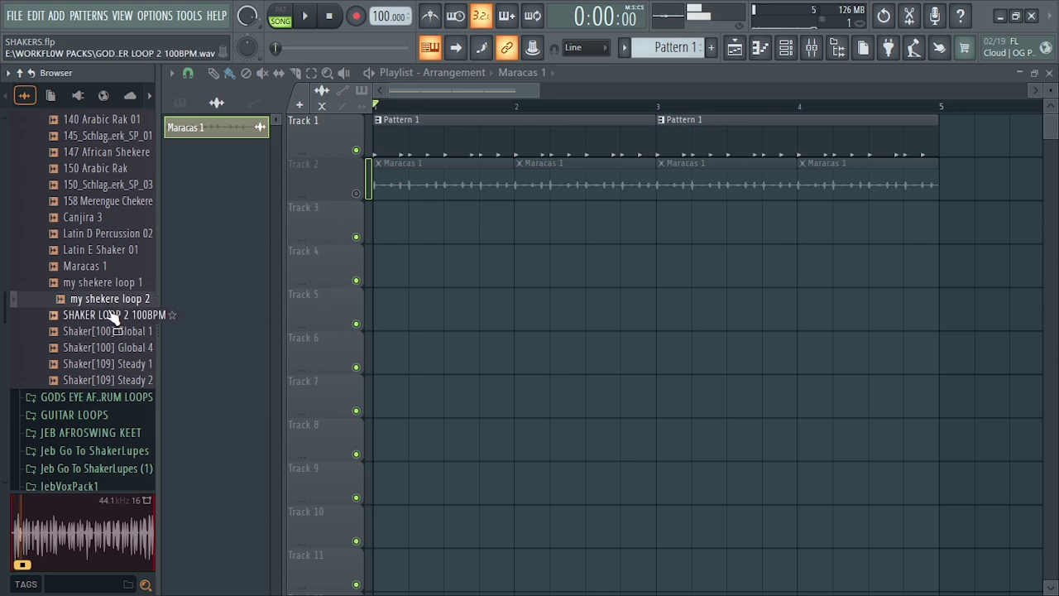
{"action": "left_click", "coordinate": [114, 316]}
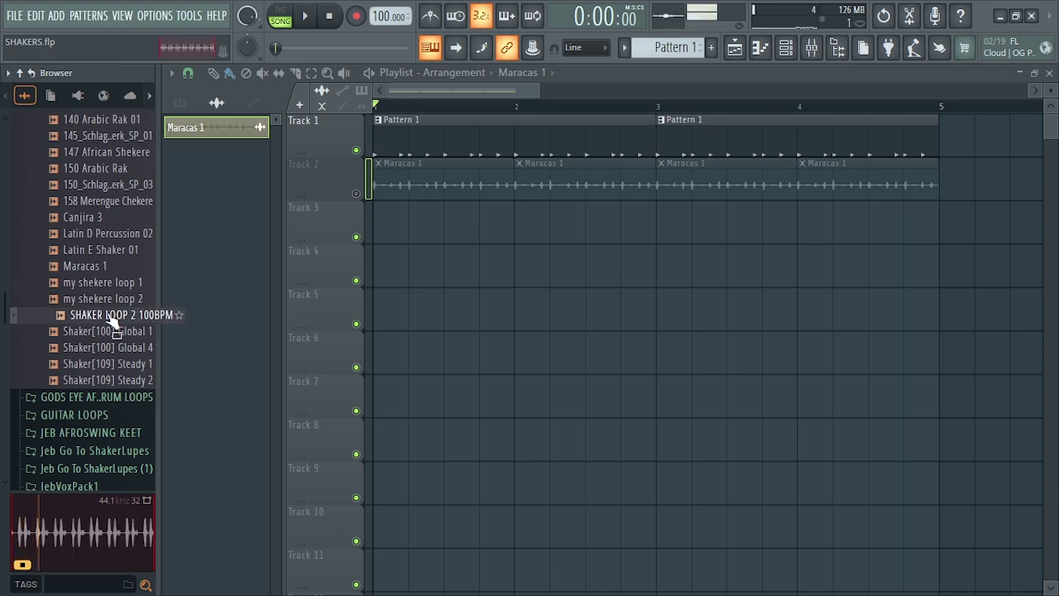
{"action": "left_click", "coordinate": [111, 333]}
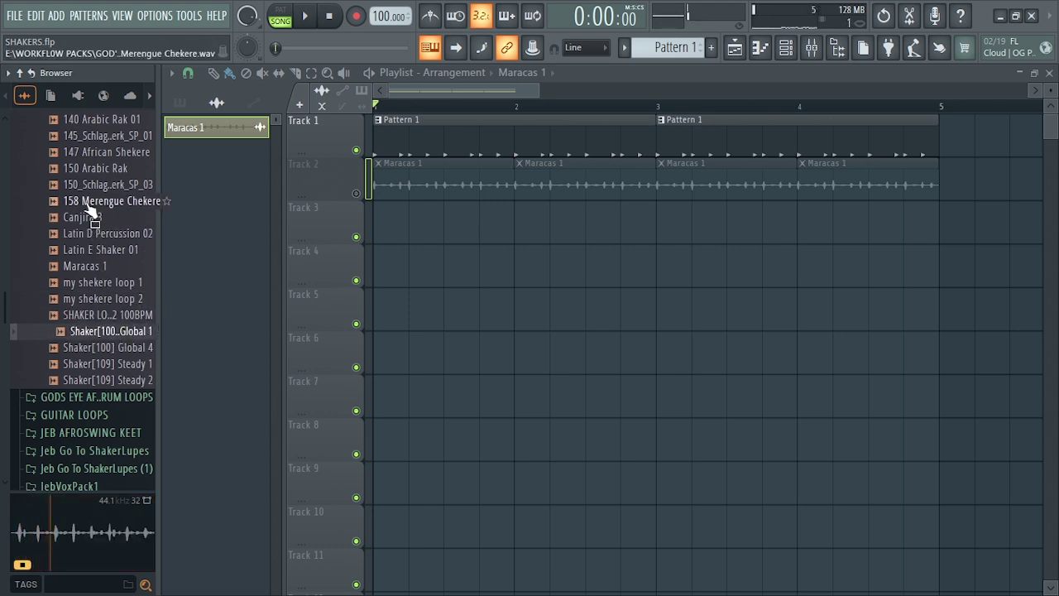
{"action": "left_click", "coordinate": [93, 203]}
Step: Place the 158 Merengue Chekere loop on Track 3, starting at bar 1
{"action": "left_click_drag", "start_coordinate": [93, 208], "coordinate": [387, 224]}
{"action": "left_click_drag", "start_coordinate": [515, 86], "coordinate": [553, 91]}
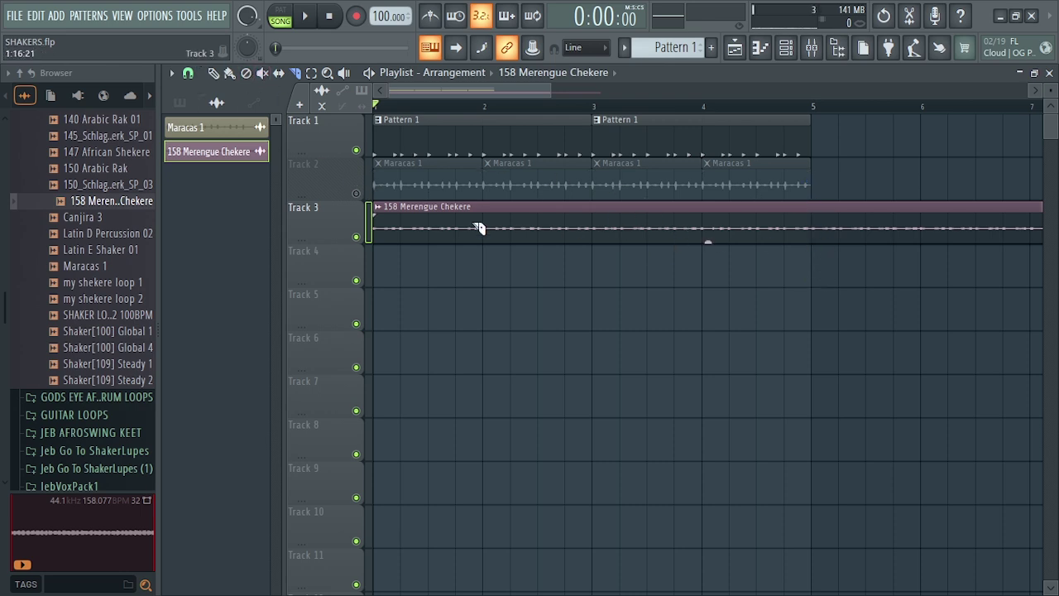
{"action": "left_click_drag", "start_coordinate": [549, 92], "coordinate": [513, 92]}
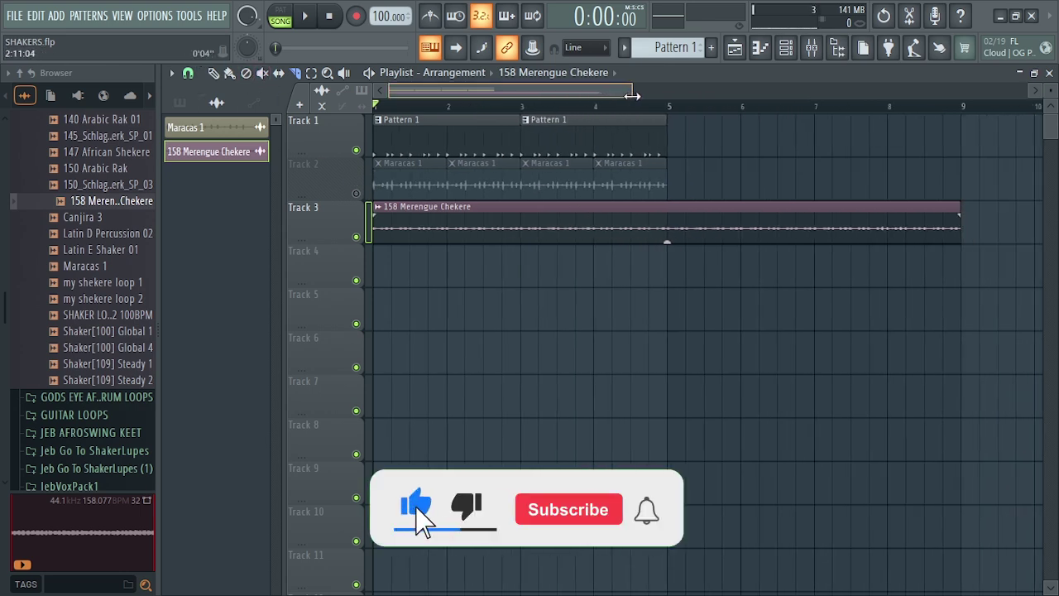
Step: Set the playlist's snap to grid to Beat and slice the 158 Merengue Chekere clip at bar 5, where Pattern 1 ends
{"action": "left_click", "coordinate": [194, 75]}
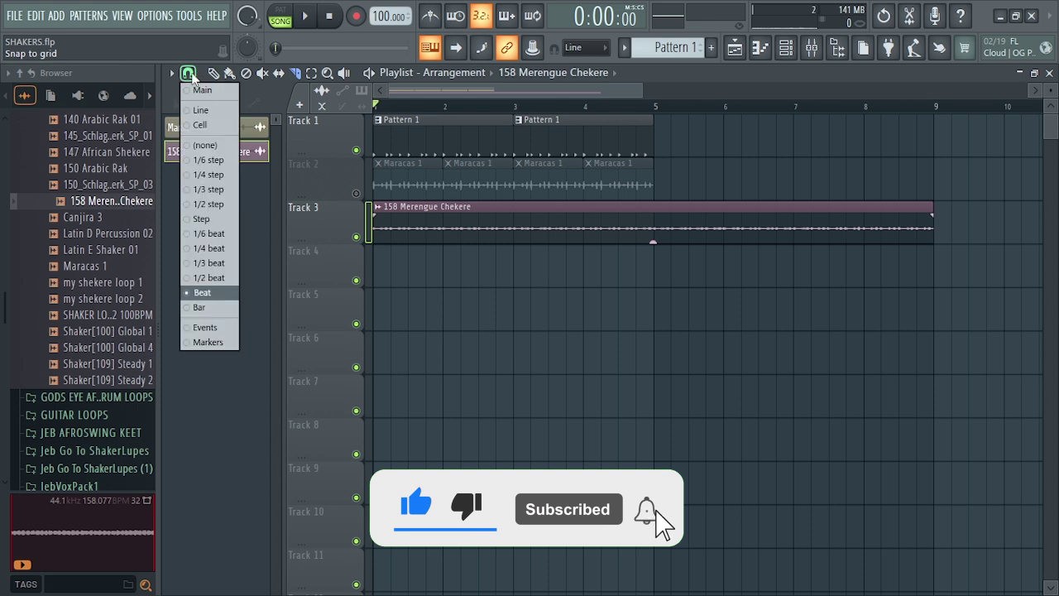
{"action": "left_click", "coordinate": [201, 294]}
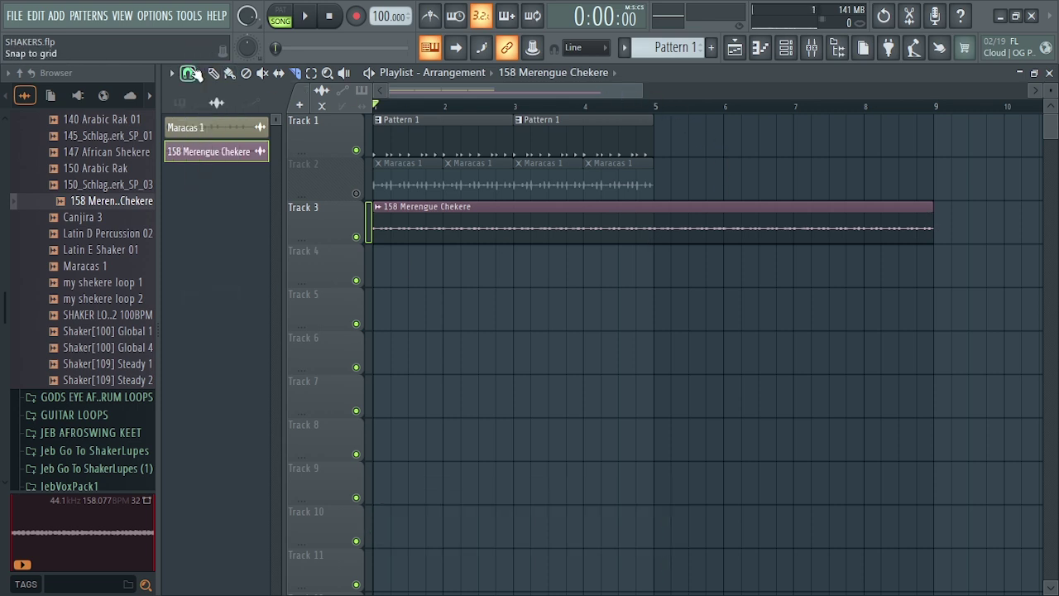
{"action": "left_click", "coordinate": [188, 73]}
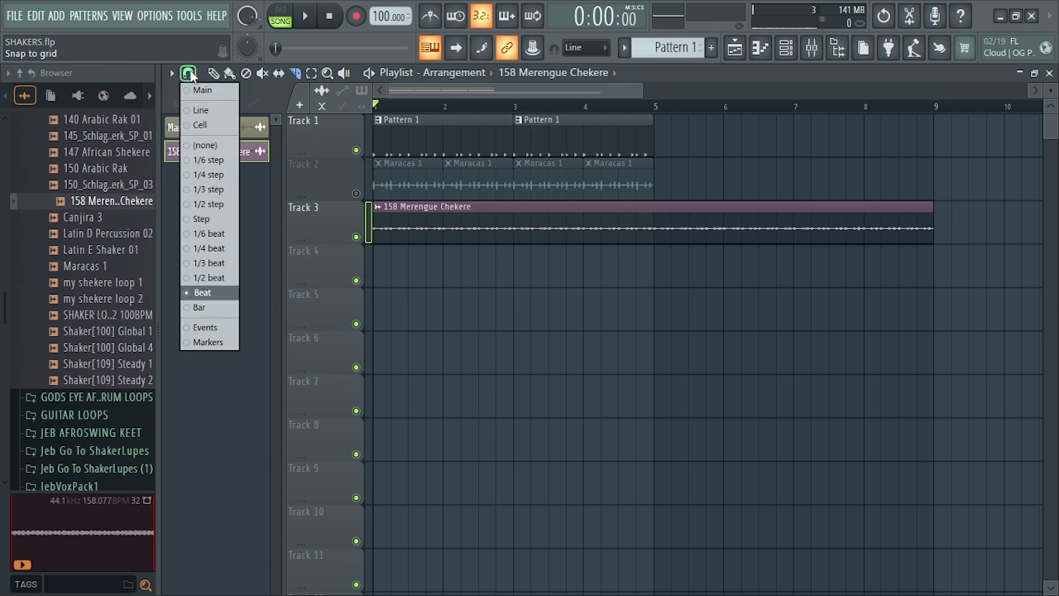
{"action": "left_click", "coordinate": [202, 293]}
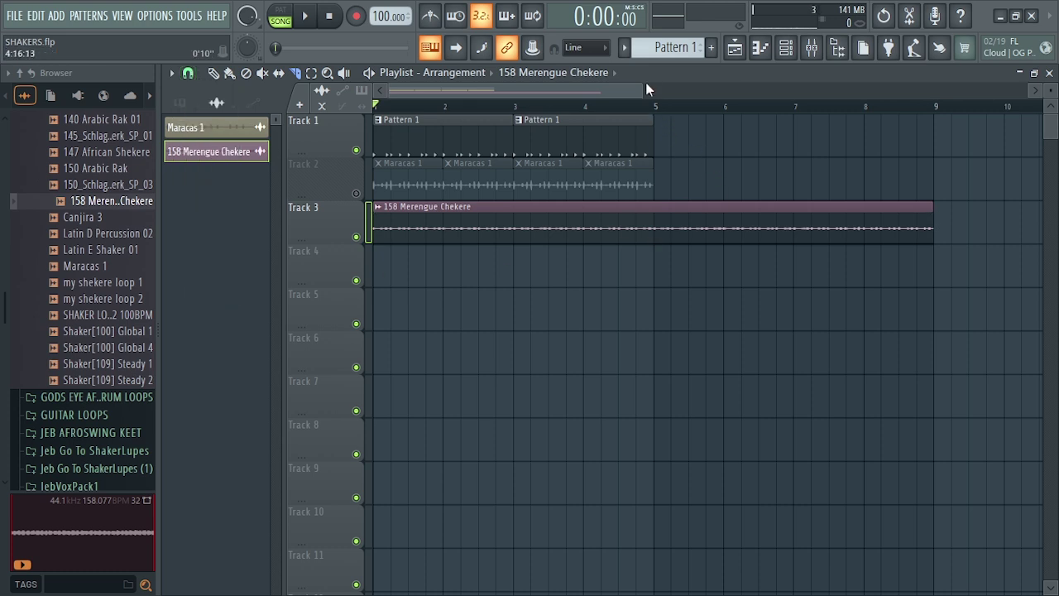
{"action": "left_click_drag", "start_coordinate": [640, 89], "coordinate": [510, 130]}
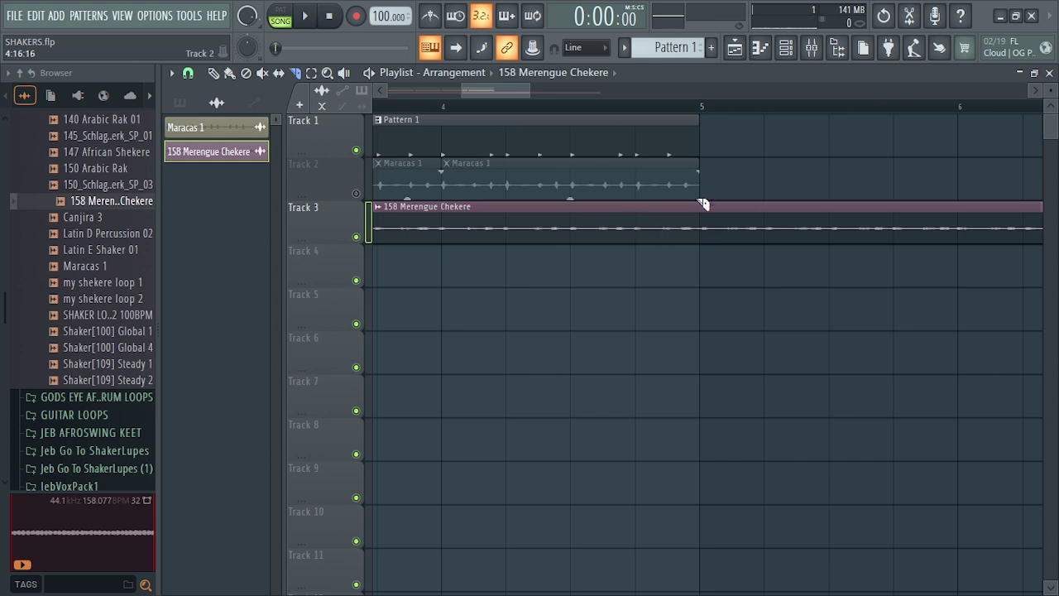
{"action": "left_click_drag", "start_coordinate": [709, 259], "coordinate": [707, 258]}
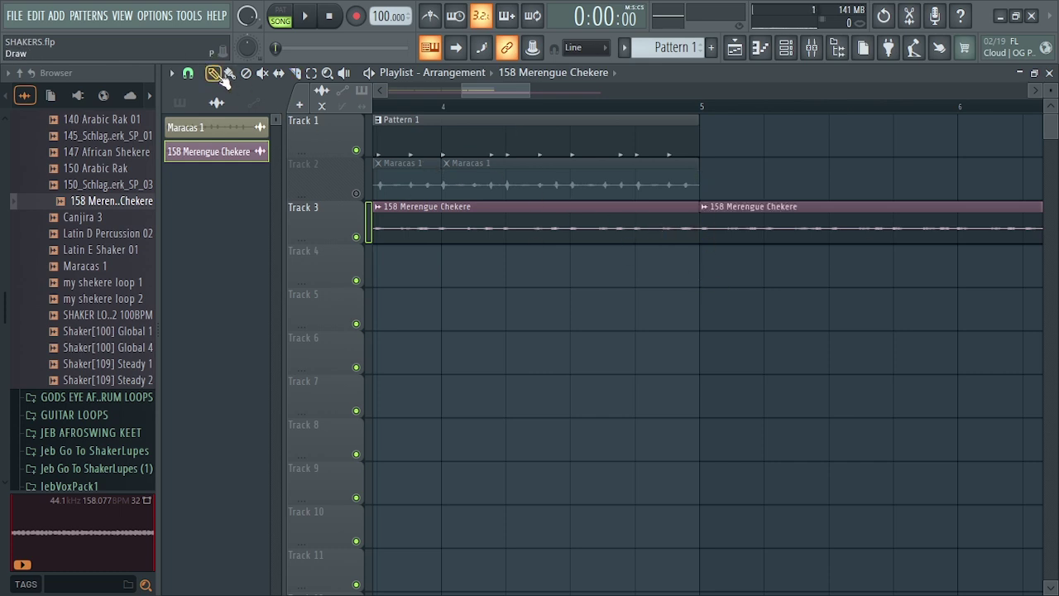
Step: Delete the leftover 158 Merengue Chekere piece after bar 5 on Track 3 and listen to the arrangement from the start
{"action": "right_click", "coordinate": [792, 234]}
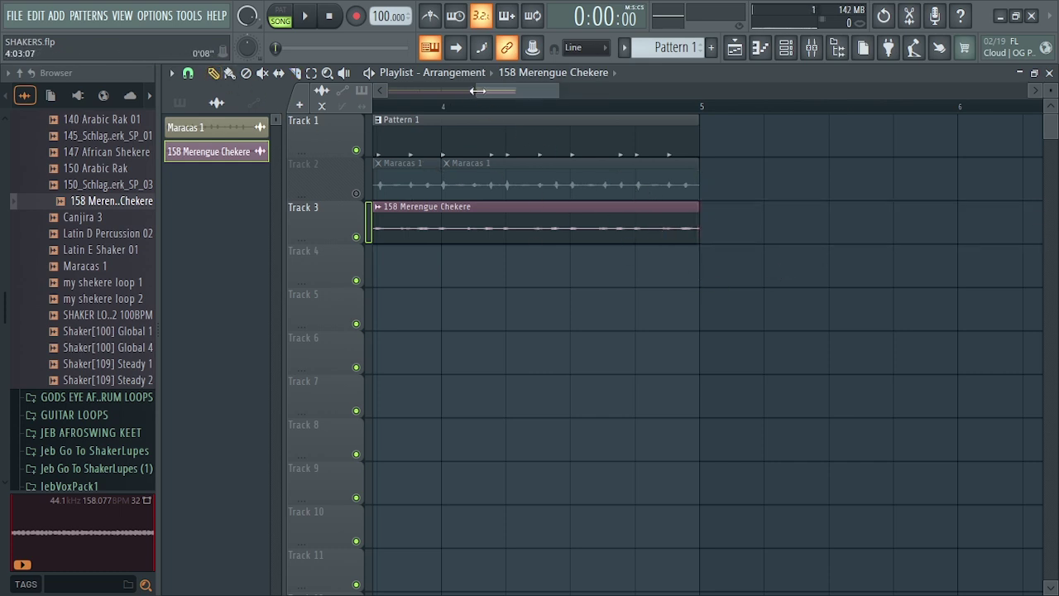
{"action": "left_click_drag", "start_coordinate": [477, 91], "coordinate": [384, 91]}
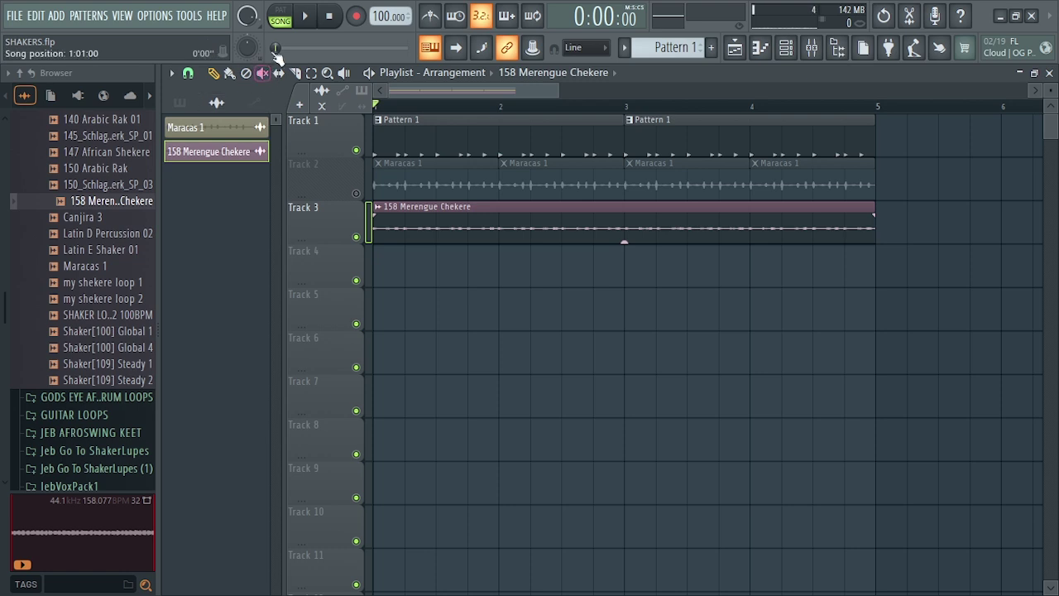
{"action": "left_click", "coordinate": [306, 18]}
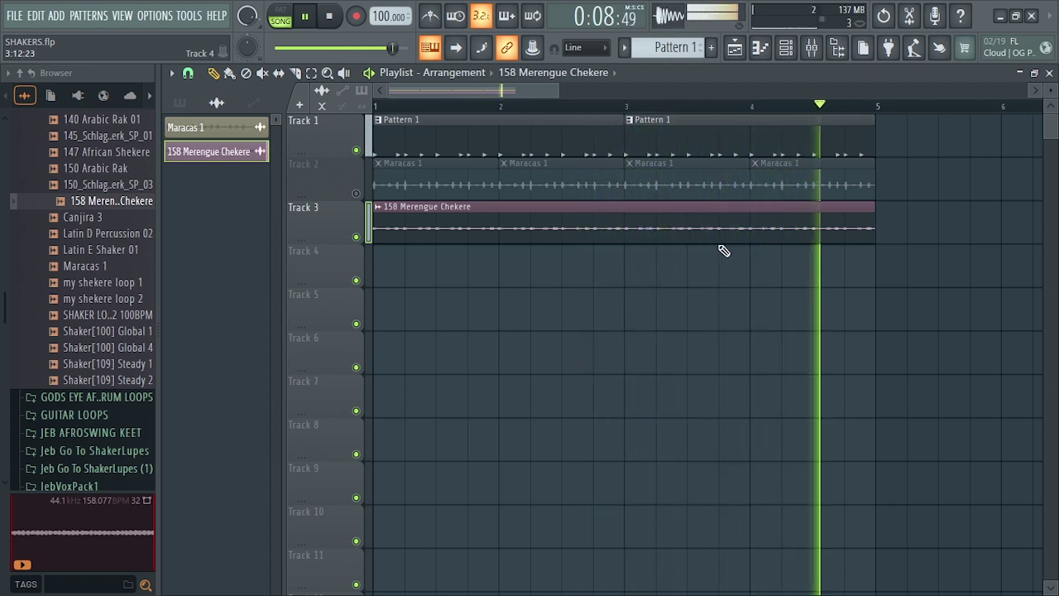
{"action": "key", "text": "space"}
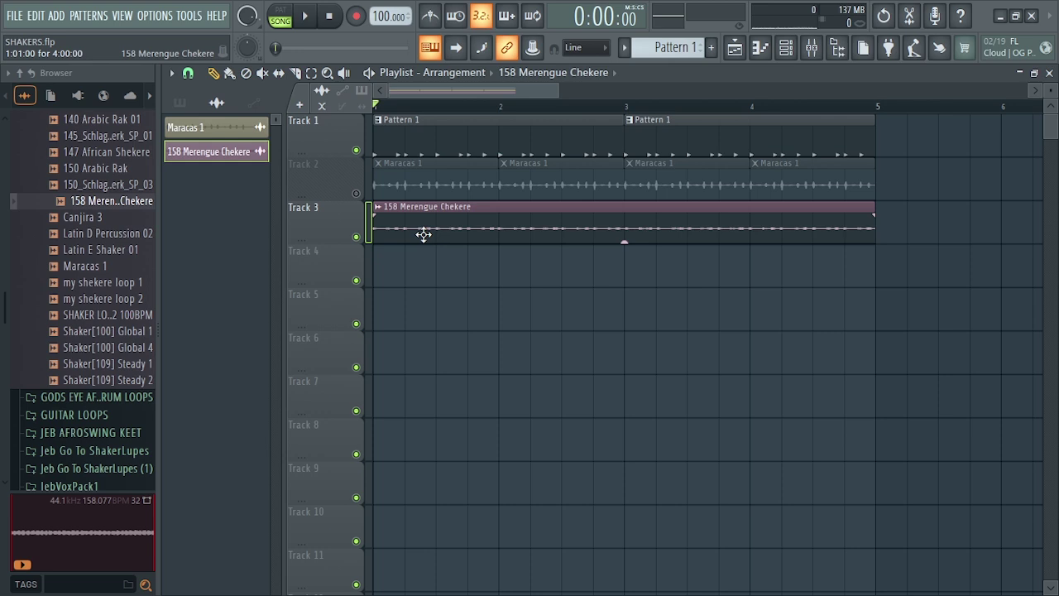
Step: Mute Track 3 and audition the 145_Schlagwerk_SP_01 and 147 African Shekere loops from the sample pack
{"action": "left_click", "coordinate": [357, 237]}
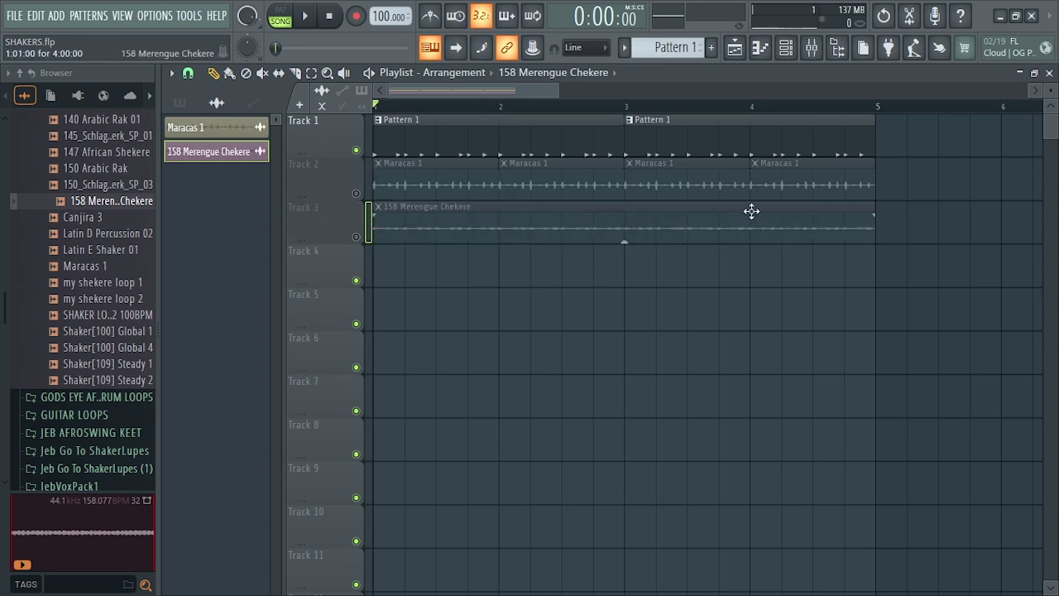
{"action": "scroll", "coordinate": [118, 295], "scroll_direction": "up", "scroll_amount": 3}
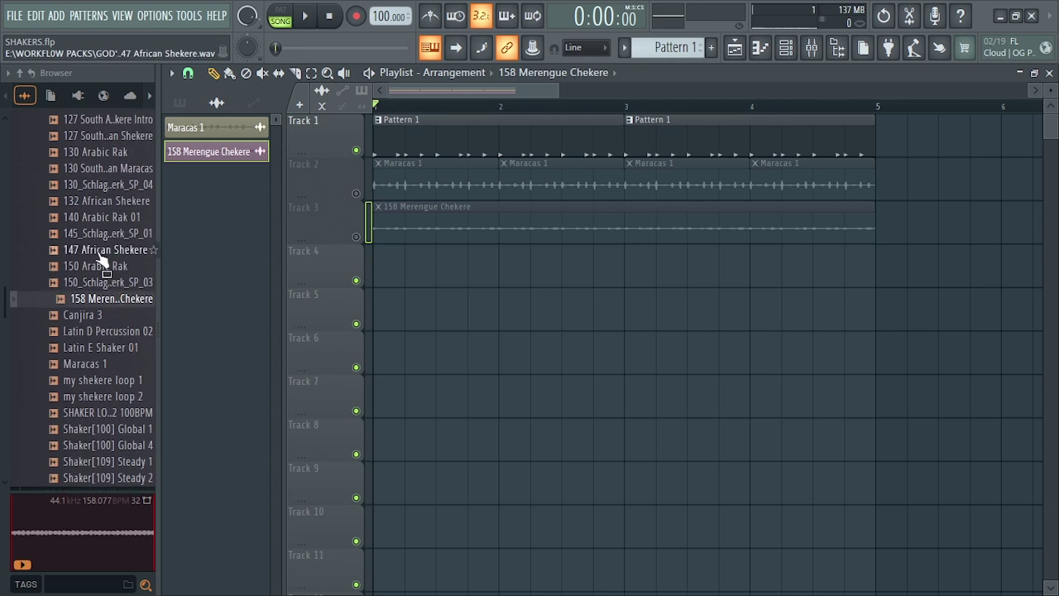
{"action": "left_click", "coordinate": [111, 247]}
{"action": "left_click", "coordinate": [100, 233]}
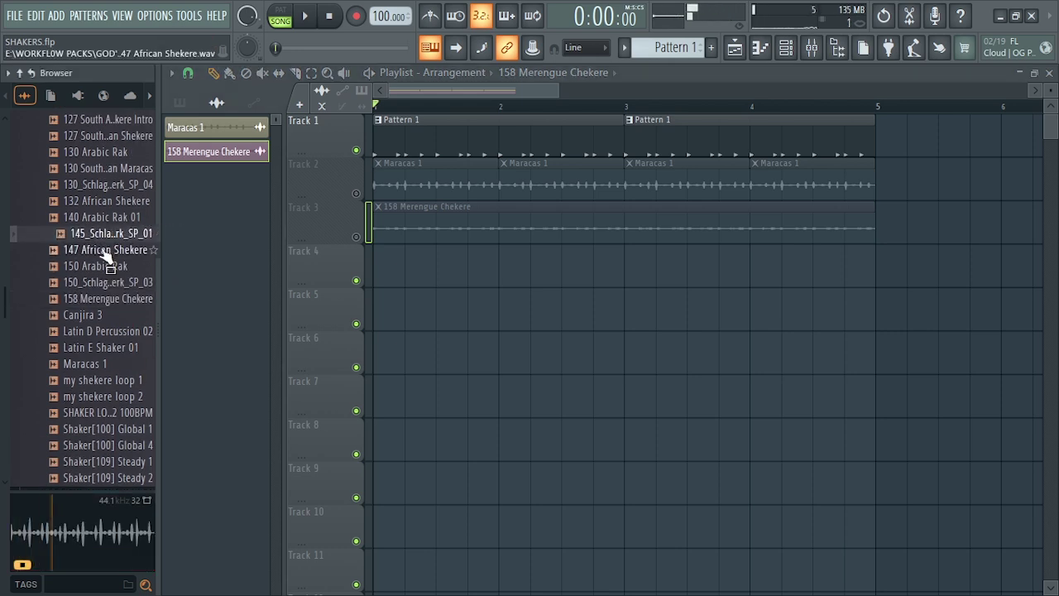
{"action": "left_click", "coordinate": [110, 252]}
Step: Place the 147 African Shekere loop on Track 4 at bar 1 and listen to it against Pattern 1
{"action": "left_click_drag", "start_coordinate": [109, 257], "coordinate": [400, 271]}
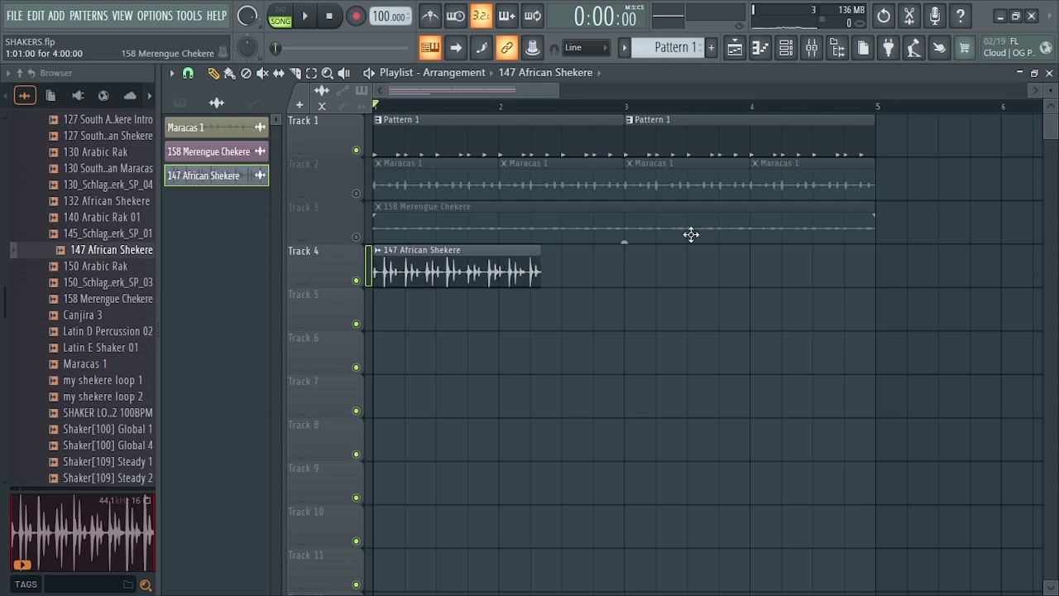
{"action": "left_click_drag", "start_coordinate": [546, 92], "coordinate": [484, 92]}
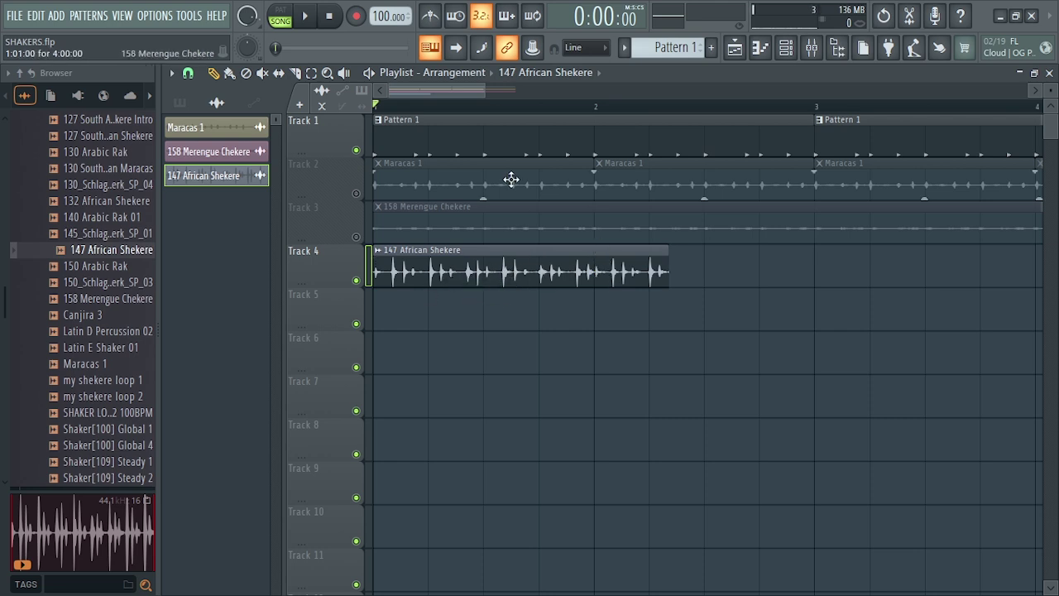
{"action": "left_click_drag", "start_coordinate": [484, 90], "coordinate": [507, 89]}
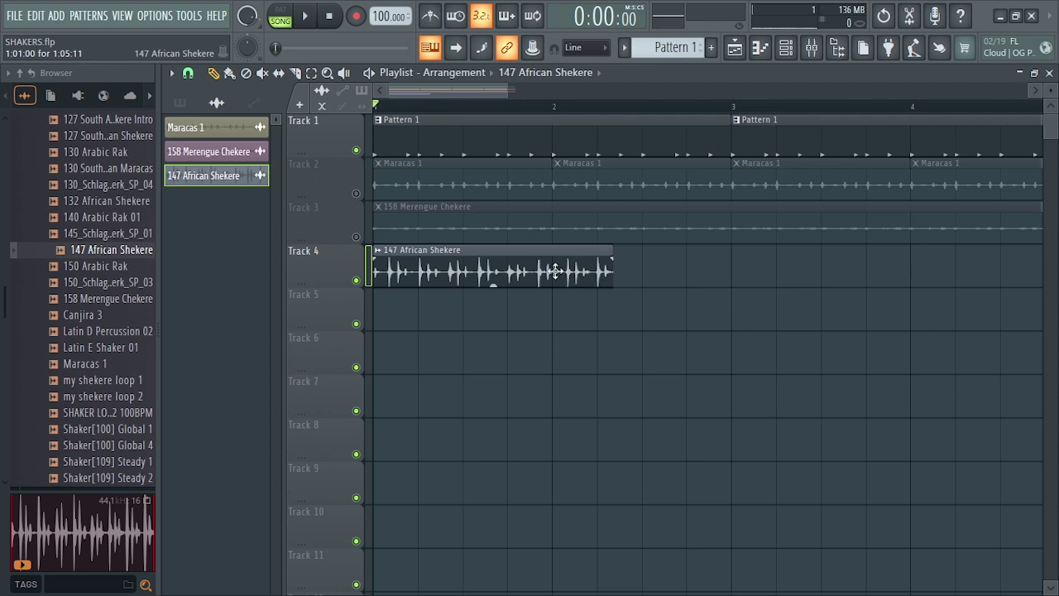
{"action": "left_click_drag", "start_coordinate": [502, 92], "coordinate": [553, 89]}
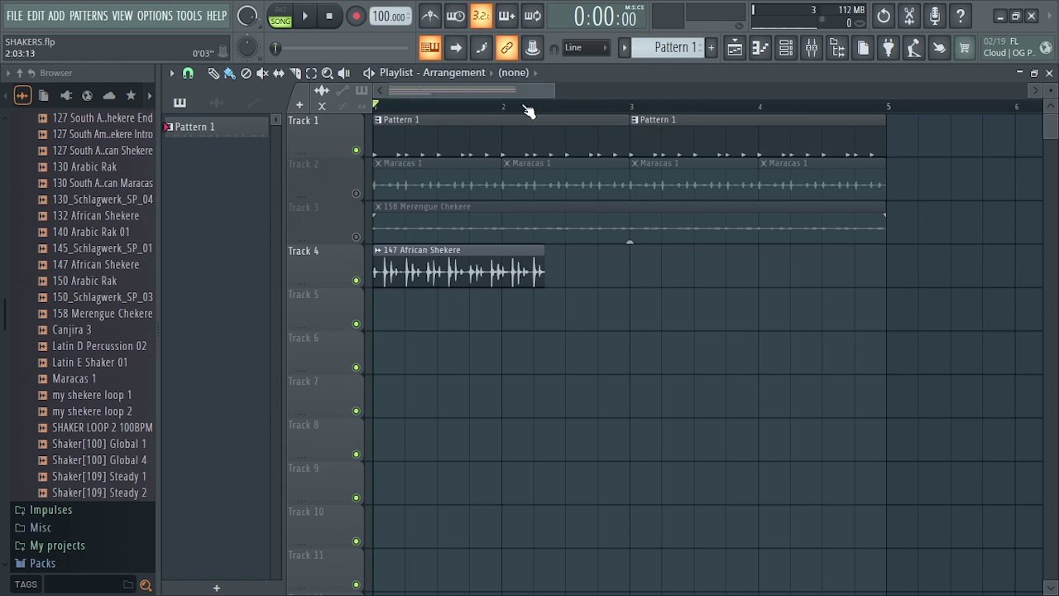
{"action": "key", "text": "space"}
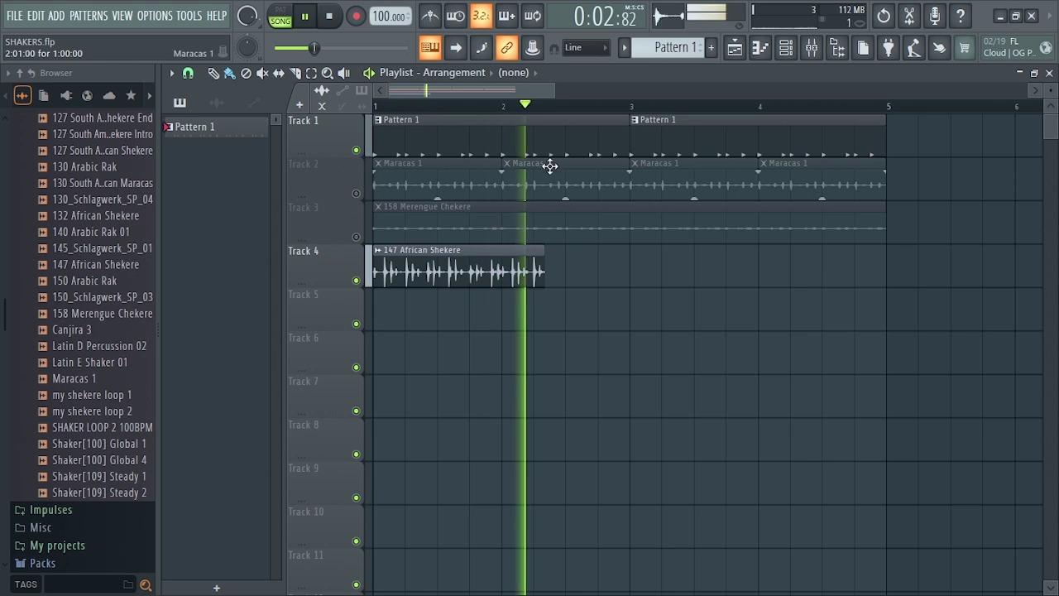
{"action": "key", "text": "space"}
Step: Try to fill Track 4 up to bar 5 with two duplicates of the 147 African Shekere clip, checking where they end
{"action": "left_click", "coordinate": [531, 265]}
{"action": "key", "text": "ctrl+b"}
{"action": "key", "text": "ctrl+b"}
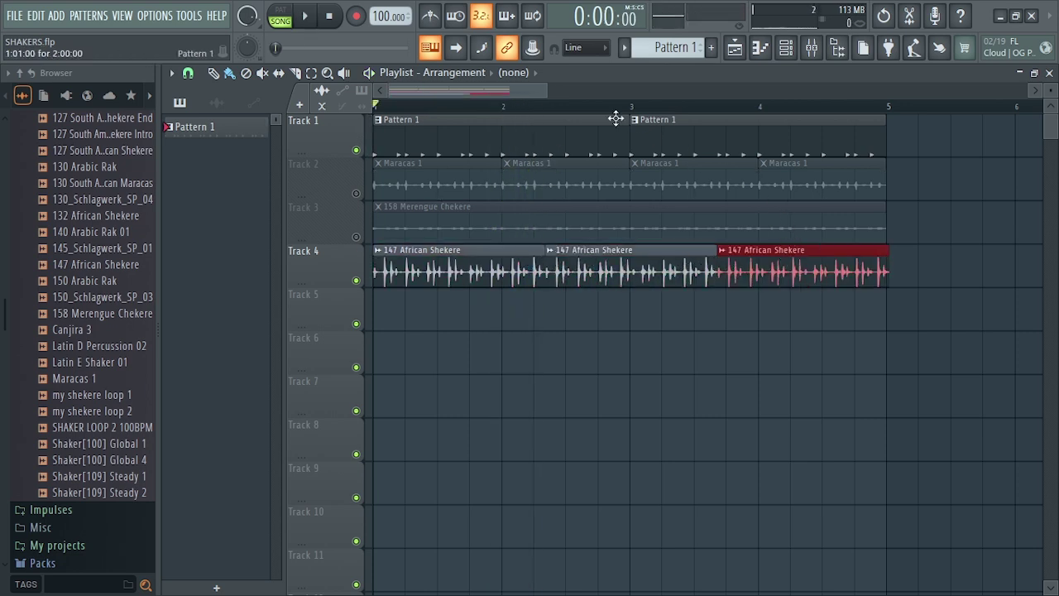
{"action": "left_click_drag", "start_coordinate": [546, 86], "coordinate": [497, 89]}
{"action": "left_click", "coordinate": [793, 263]}
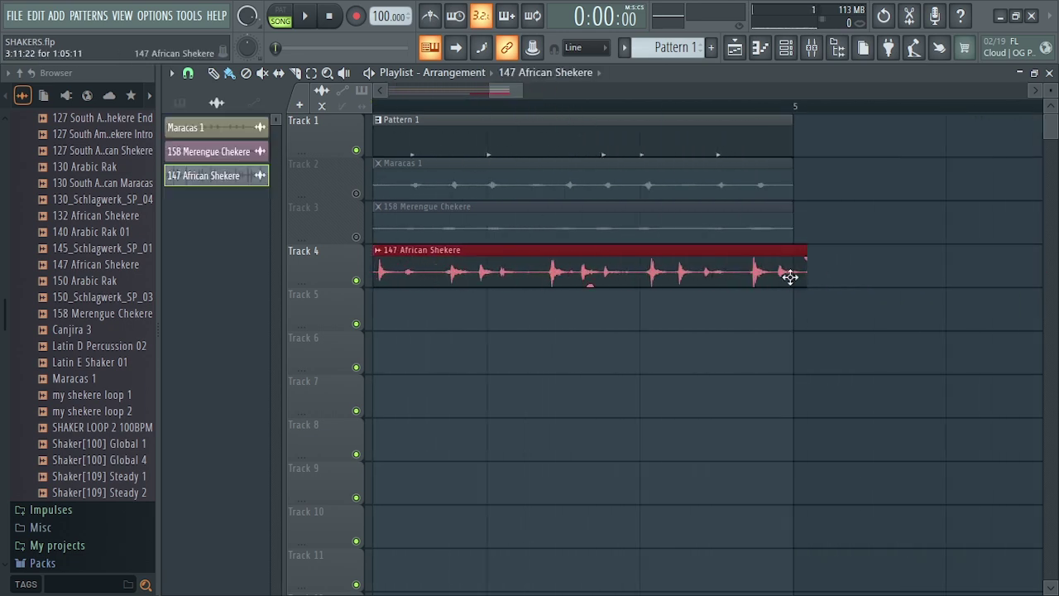
{"action": "left_click_drag", "start_coordinate": [496, 90], "coordinate": [290, 128]}
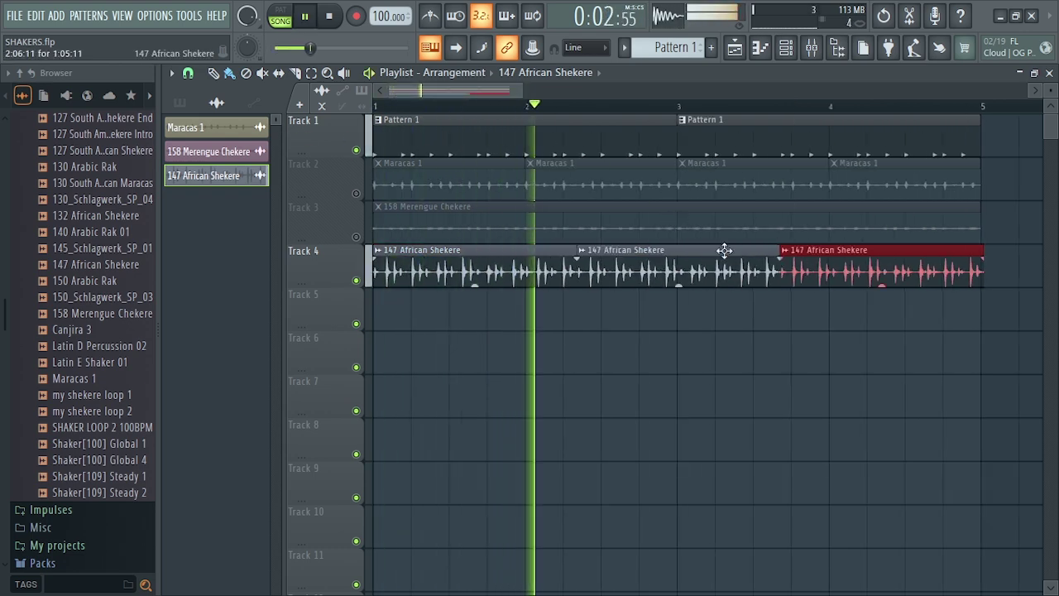
Step: Delete the two duplicated 147 African Shekere clips from Track 4 and stop playback
{"action": "right_click", "coordinate": [797, 267]}
{"action": "right_click", "coordinate": [758, 280]}
{"action": "key", "text": "space"}
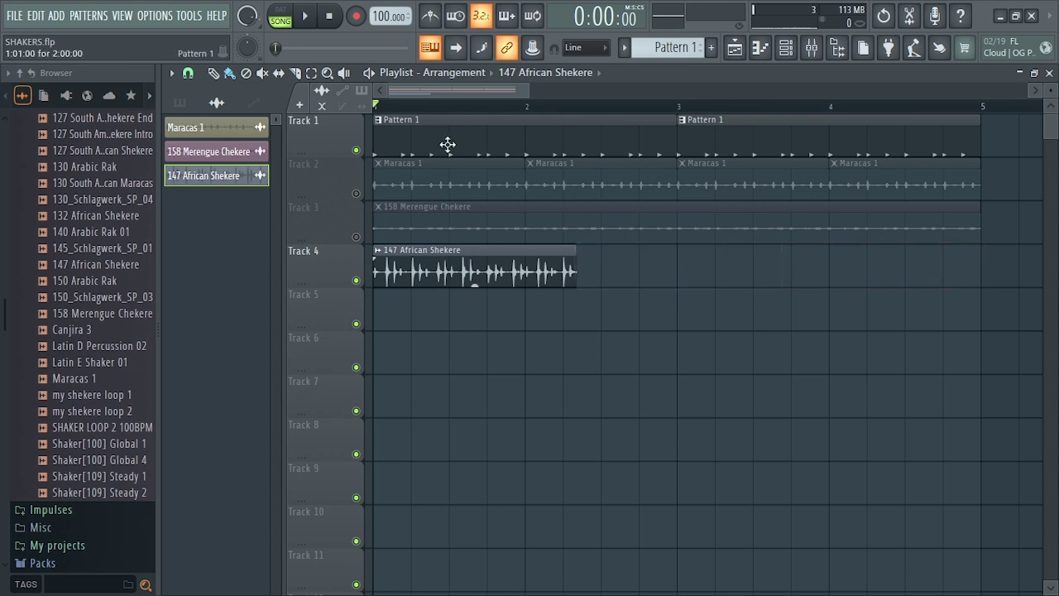
Step: Time-stretch the 147 African Shekere sample in its channel settings so the clip spans exactly one bar
{"action": "left_click_drag", "start_coordinate": [519, 91], "coordinate": [480, 94]}
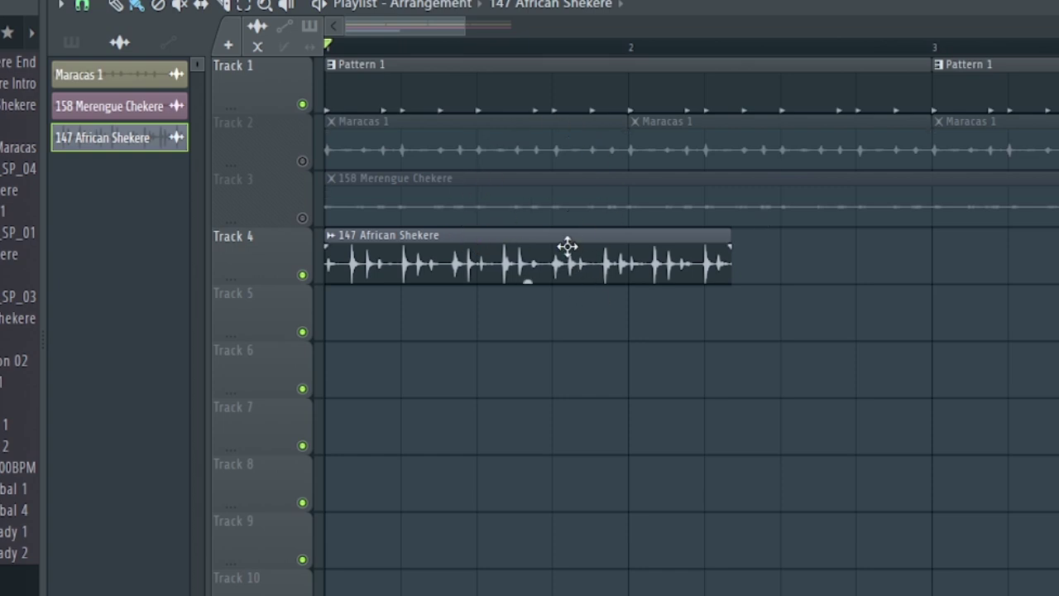
{"action": "double_click", "coordinate": [567, 246]}
{"action": "left_click_drag", "start_coordinate": [454, 130], "coordinate": [905, 323]}
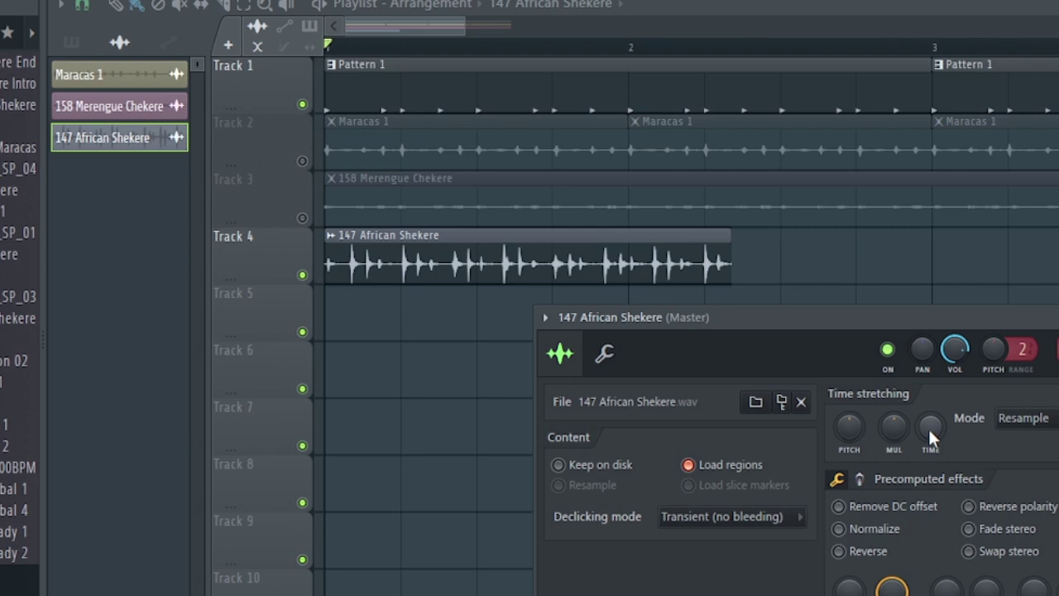
{"action": "left_click_drag", "start_coordinate": [931, 427], "coordinate": [931, 432]}
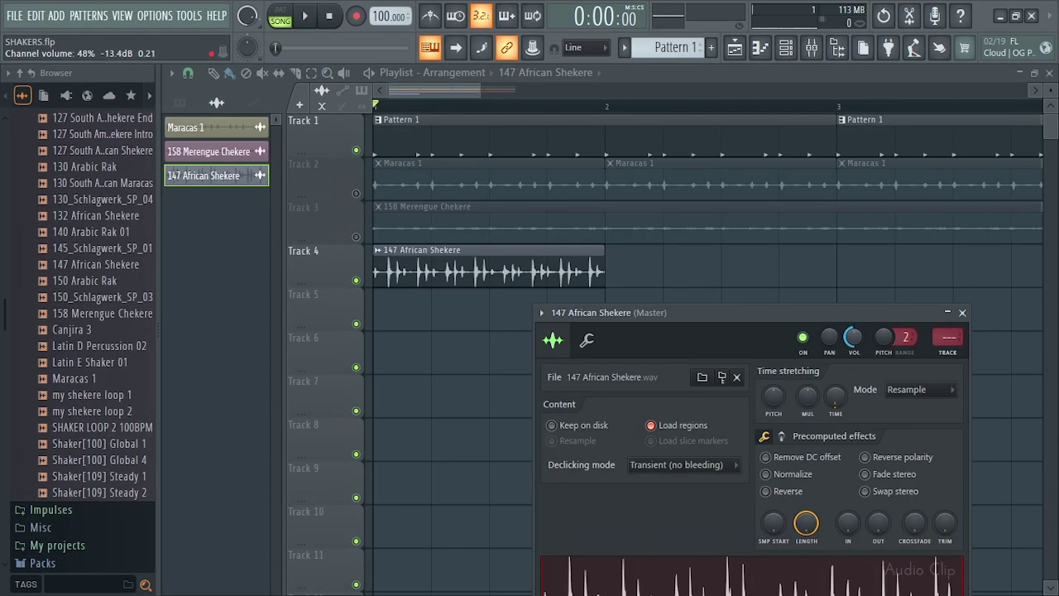
{"action": "left_click", "coordinate": [962, 312]}
Step: Listen briefly to the one-bar 147 African Shekere clip and duplicate it twice along Track 4
{"action": "key", "text": "space"}
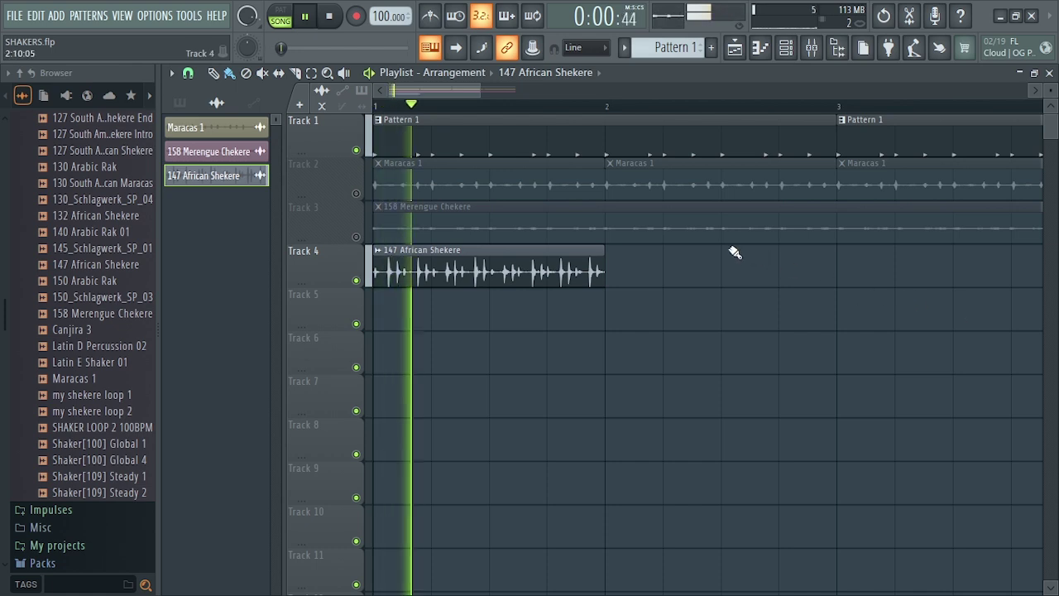
{"action": "key", "text": "space"}
{"action": "left_click", "coordinate": [564, 270]}
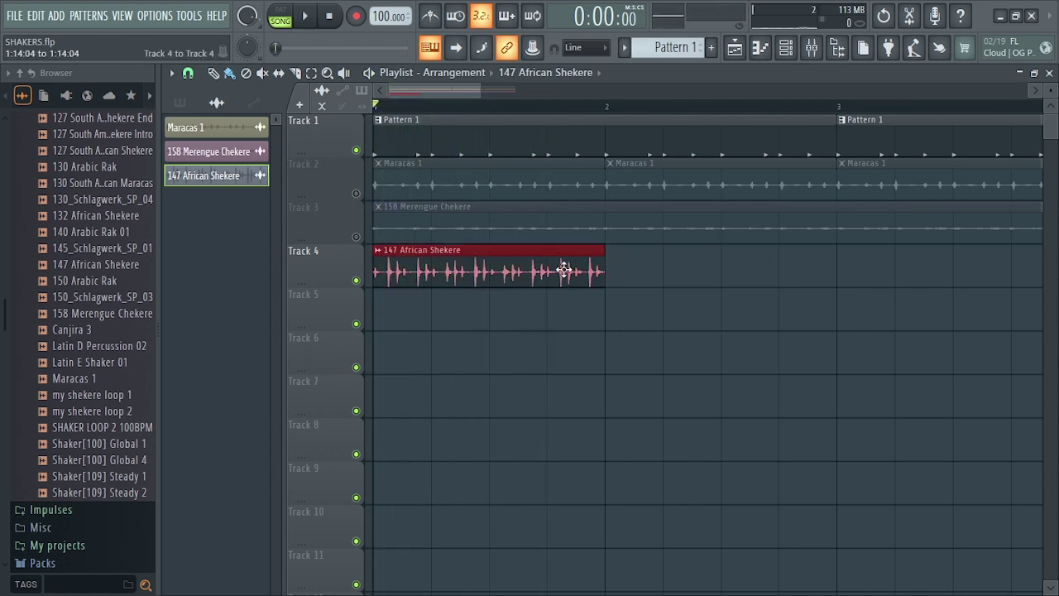
{"action": "key", "text": "ctrl+b"}
{"action": "key", "text": "ctrl+b"}
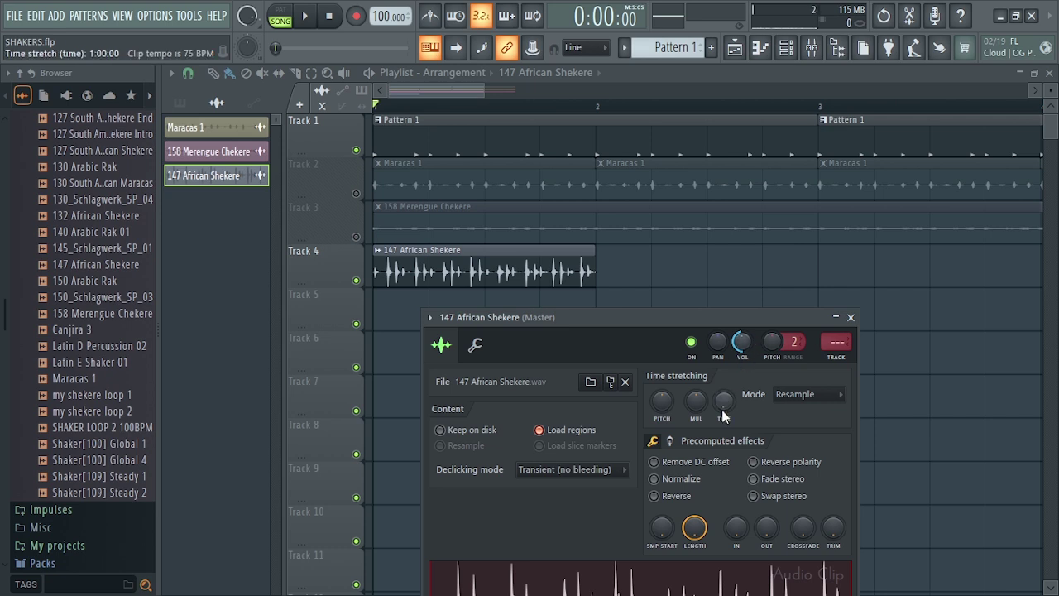
Step: Time-stretch the 147 African Shekere sample to span two bars, listen to it with the pattern, and close its channel settings
{"action": "left_click_drag", "start_coordinate": [724, 401], "coordinate": [724, 389]}
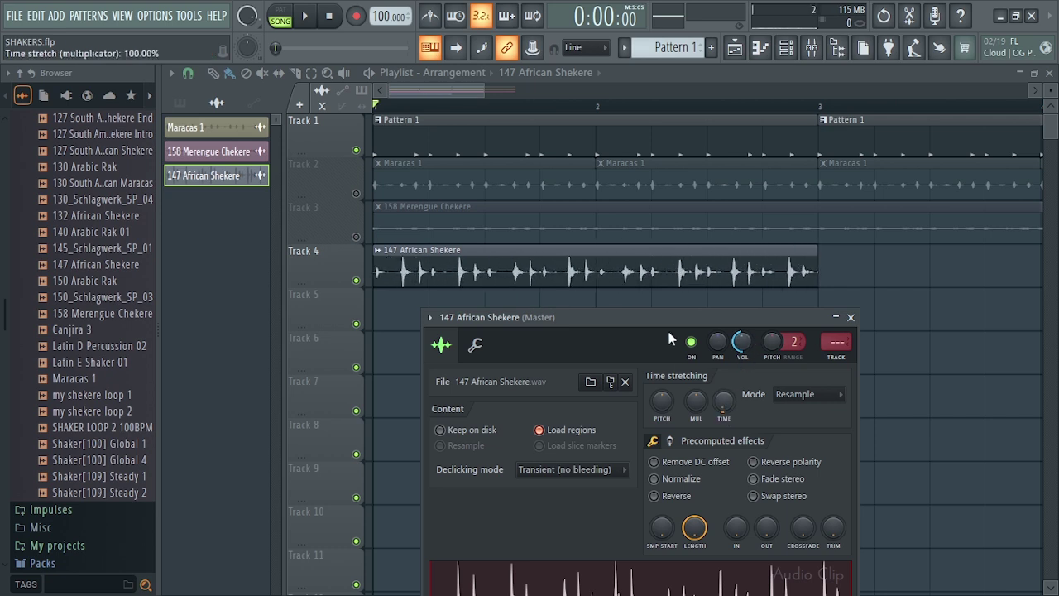
{"action": "left_click_drag", "start_coordinate": [655, 319], "coordinate": [631, 325]}
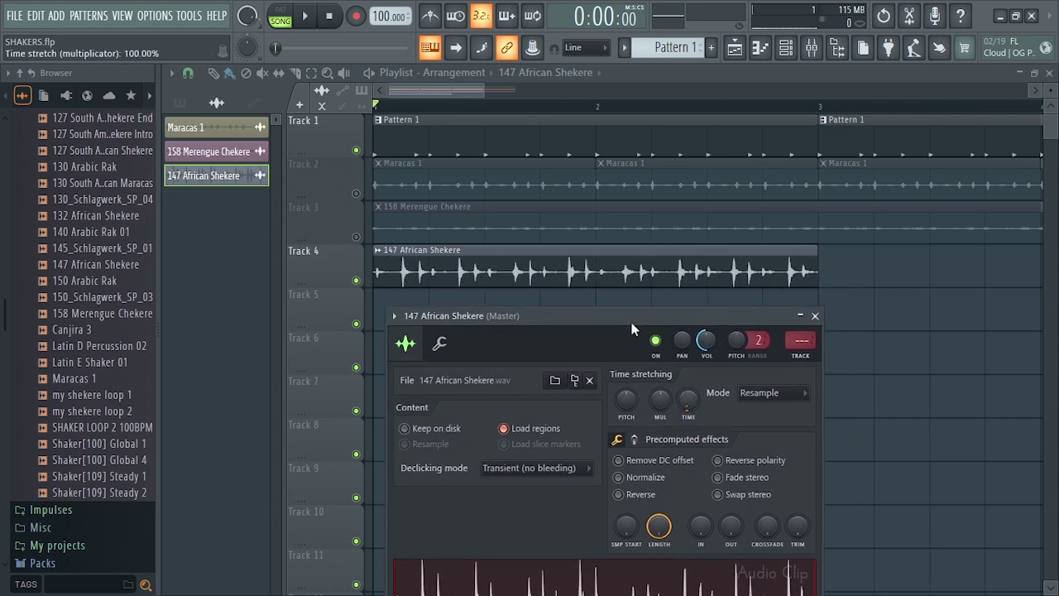
{"action": "key", "text": "space"}
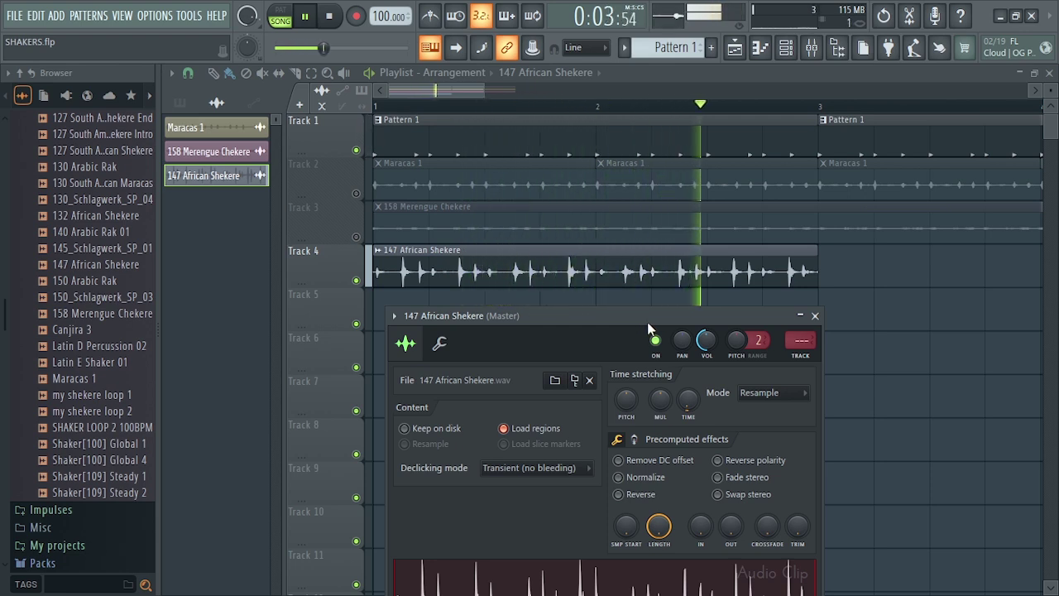
{"action": "key", "text": "space"}
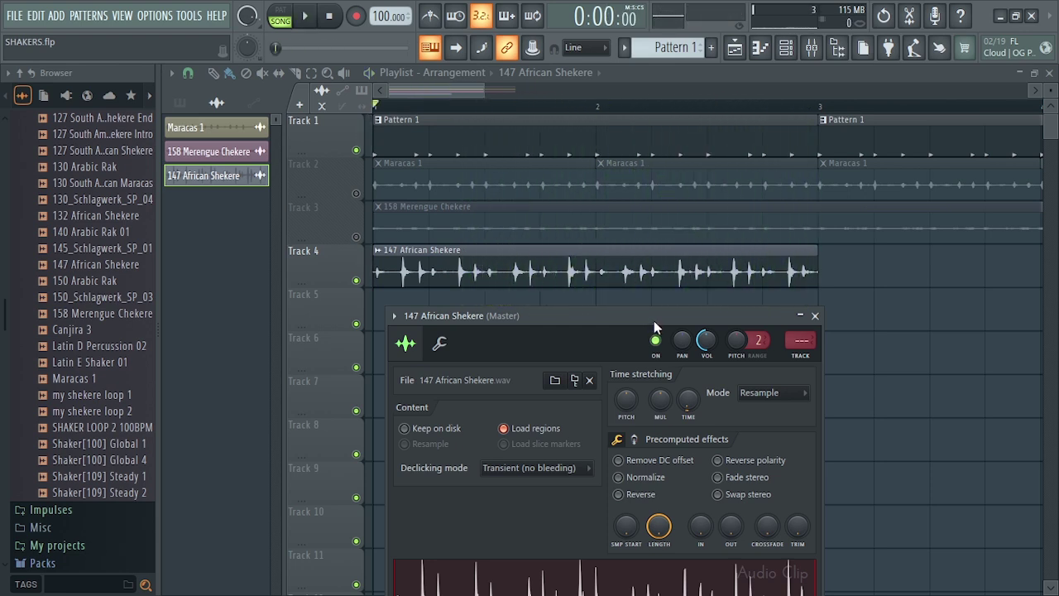
{"action": "left_click", "coordinate": [816, 315]}
Step: Delete the 147 African Shekere clip from Track 4 and audition 120 African Shekere 01, 116 African Shaker 01, 115 Salsaedo Chekere and 111 African Shekere
{"action": "right_click", "coordinate": [632, 256]}
{"action": "scroll", "coordinate": [71, 323], "scroll_direction": "up", "scroll_amount": 4}
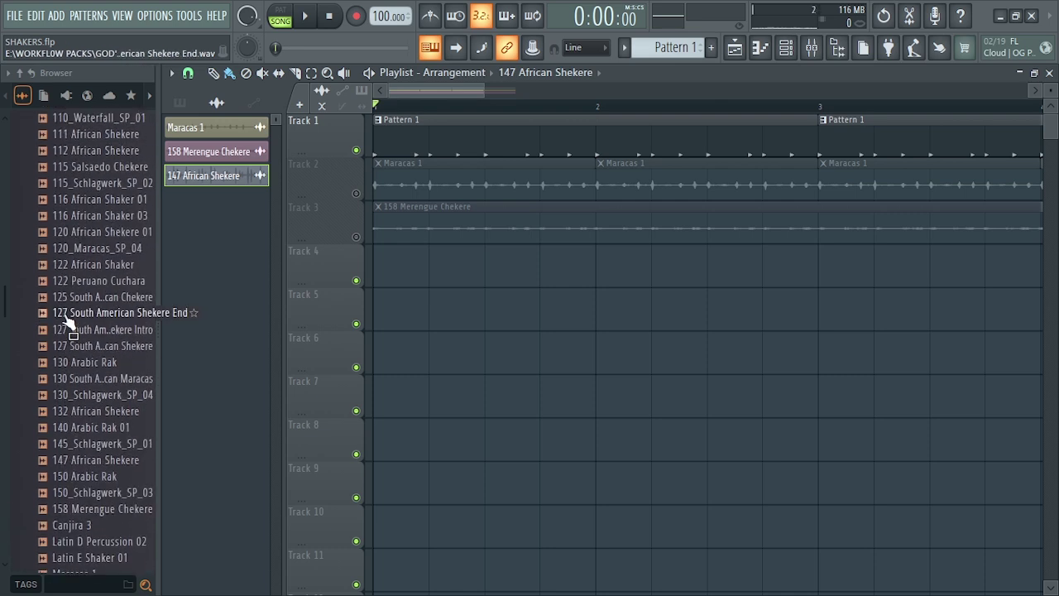
{"action": "left_click", "coordinate": [83, 232]}
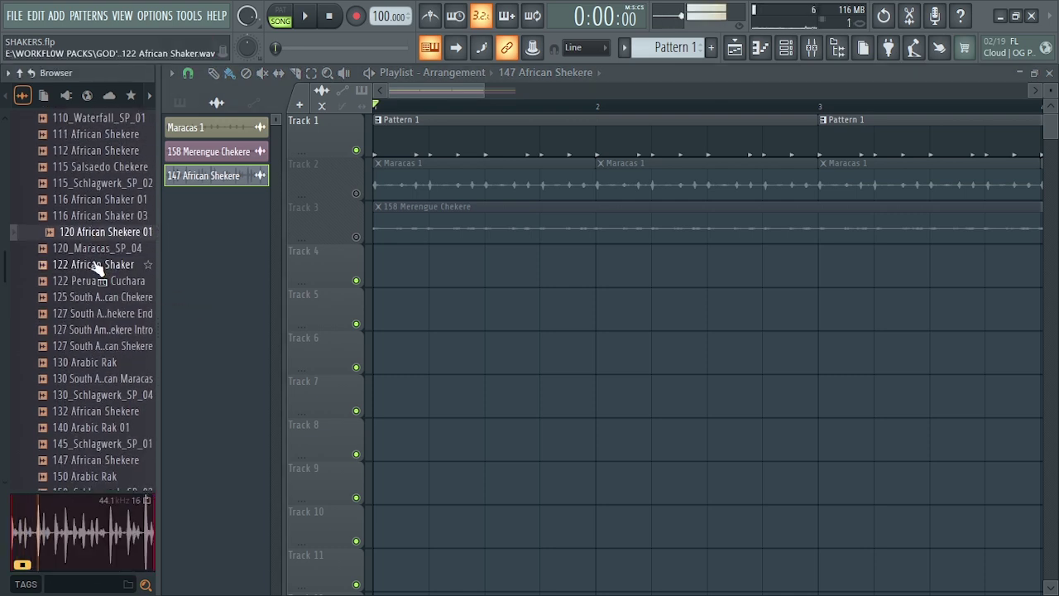
{"action": "scroll", "coordinate": [95, 289], "scroll_direction": "up", "scroll_amount": 4}
{"action": "scroll", "coordinate": [94, 323], "scroll_direction": "down", "scroll_amount": 2}
{"action": "left_click", "coordinate": [96, 302]}
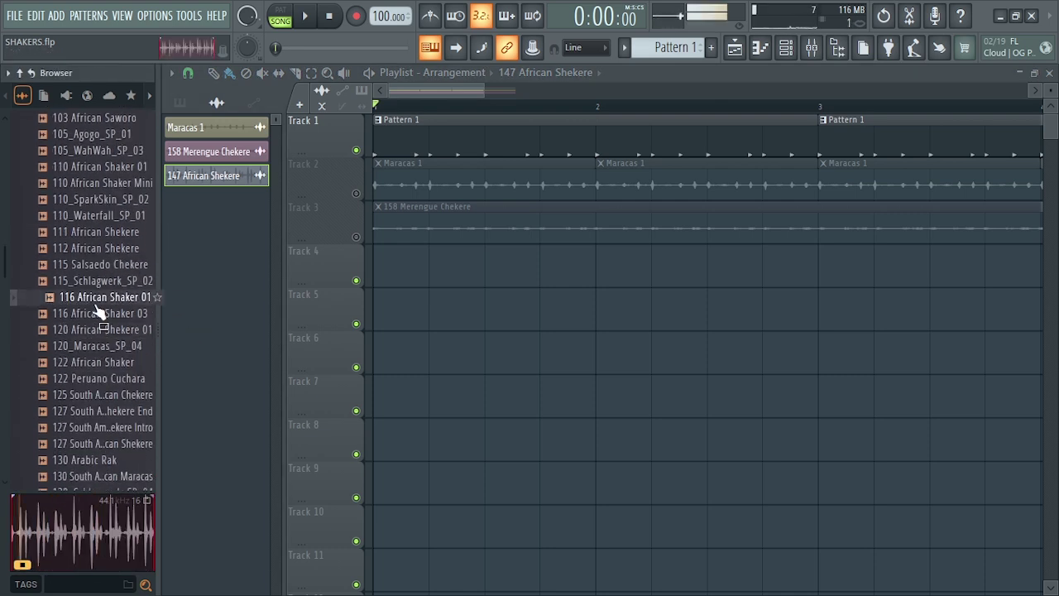
{"action": "left_click", "coordinate": [96, 264]}
{"action": "left_click", "coordinate": [96, 233]}
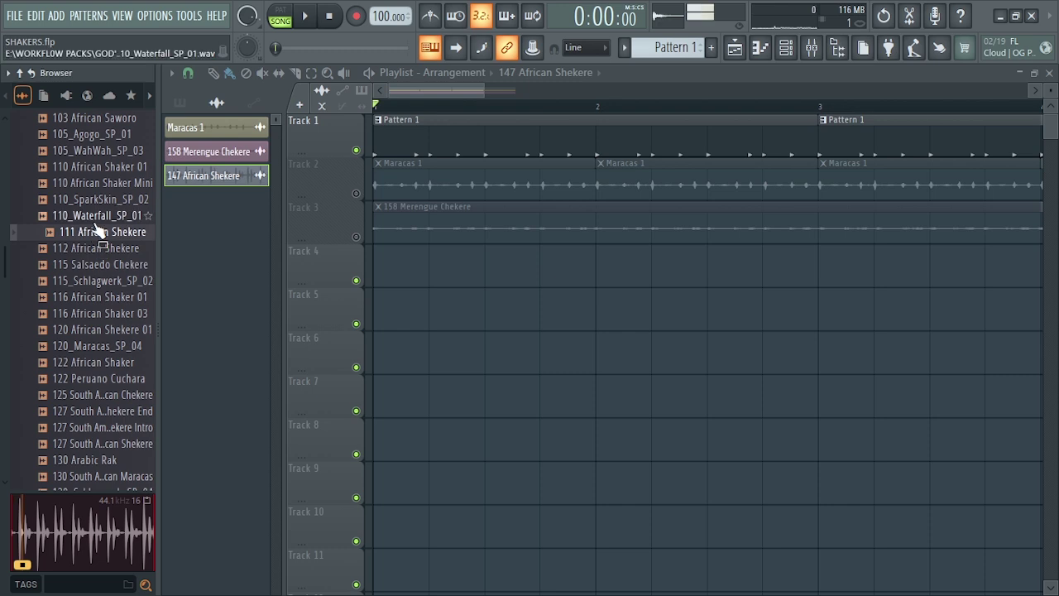
Step: Audition 105_WahWah_SP_03 and 100 Arabic Sakat, and place the 100 Arabic Sakat loop on Track 4 starting at bar 1
{"action": "scroll", "coordinate": [97, 236], "scroll_direction": "up", "scroll_amount": 2}
{"action": "left_click", "coordinate": [83, 248]}
{"action": "scroll", "coordinate": [100, 265], "scroll_direction": "up", "scroll_amount": 2}
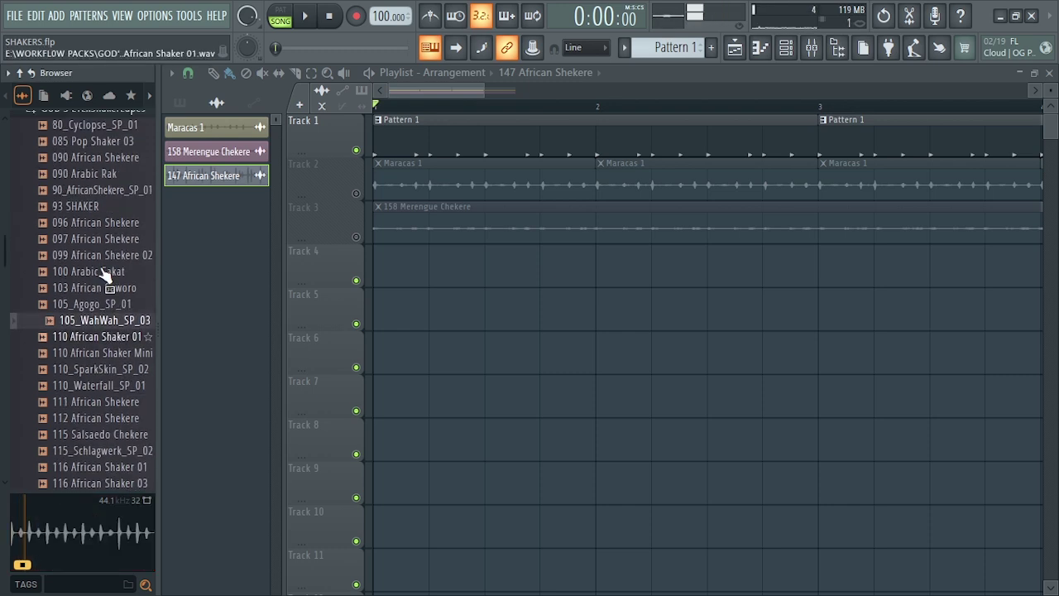
{"action": "scroll", "coordinate": [91, 298], "scroll_direction": "up", "scroll_amount": 2}
{"action": "left_click", "coordinate": [88, 296]}
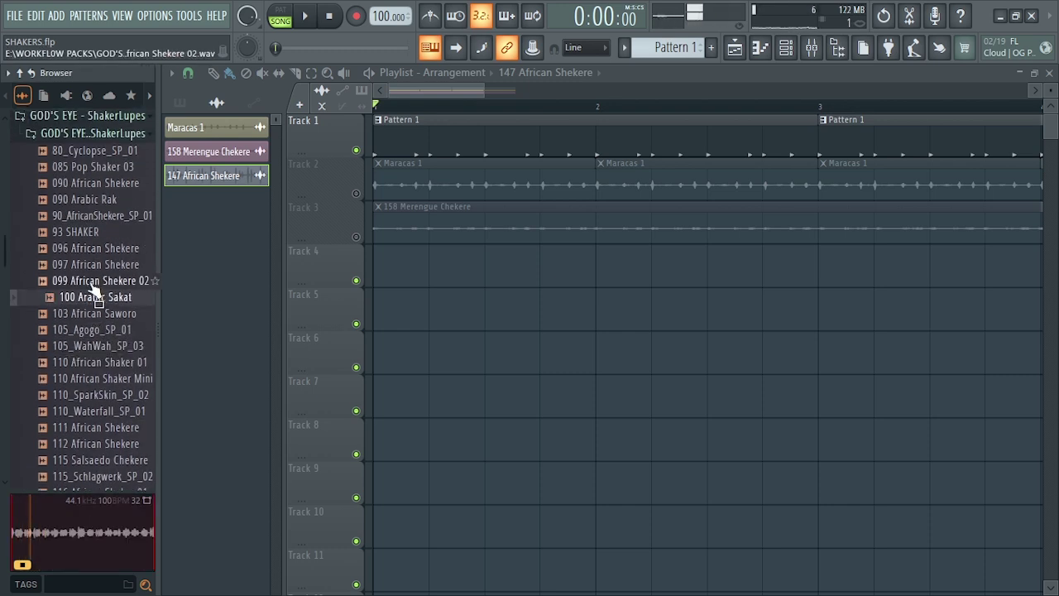
{"action": "left_click_drag", "start_coordinate": [94, 289], "coordinate": [390, 269]}
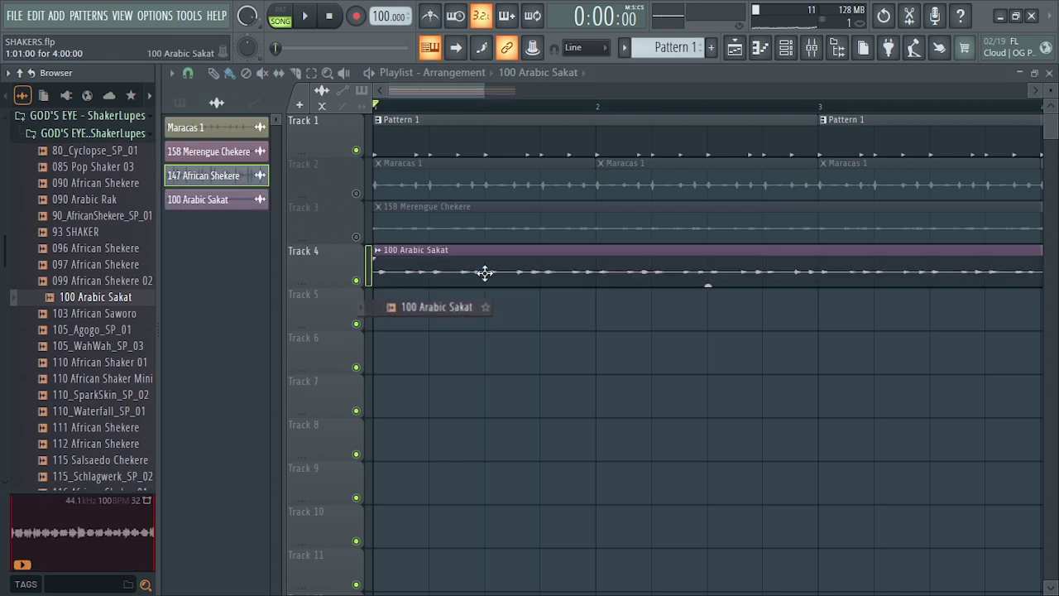
{"action": "scroll", "coordinate": [485, 273], "scroll_direction": "down", "scroll_amount": 3}
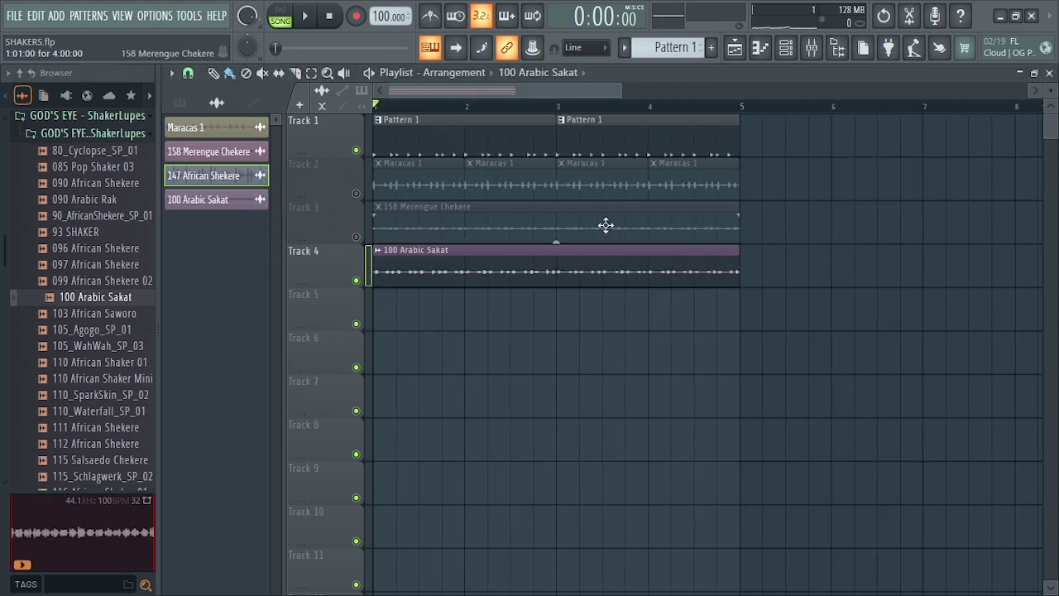
{"action": "scroll", "coordinate": [620, 91], "scroll_direction": "up", "scroll_amount": 3}
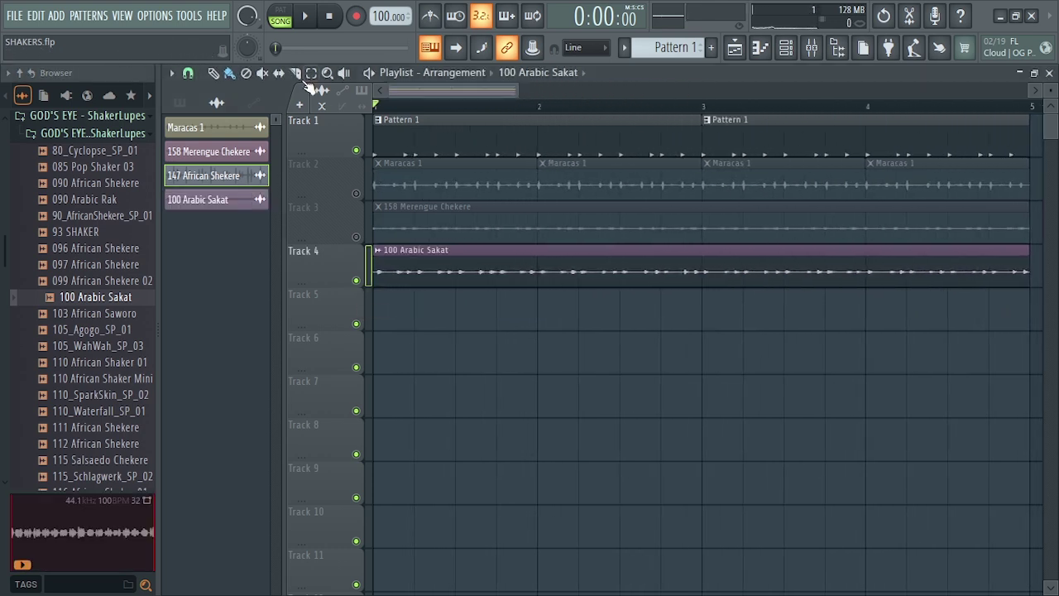
Step: Slice the 100 Arabic Sakat clip at bar 3, delete its second half and listen to the rest with the pattern
{"action": "left_click_drag", "start_coordinate": [704, 309], "coordinate": [704, 311]}
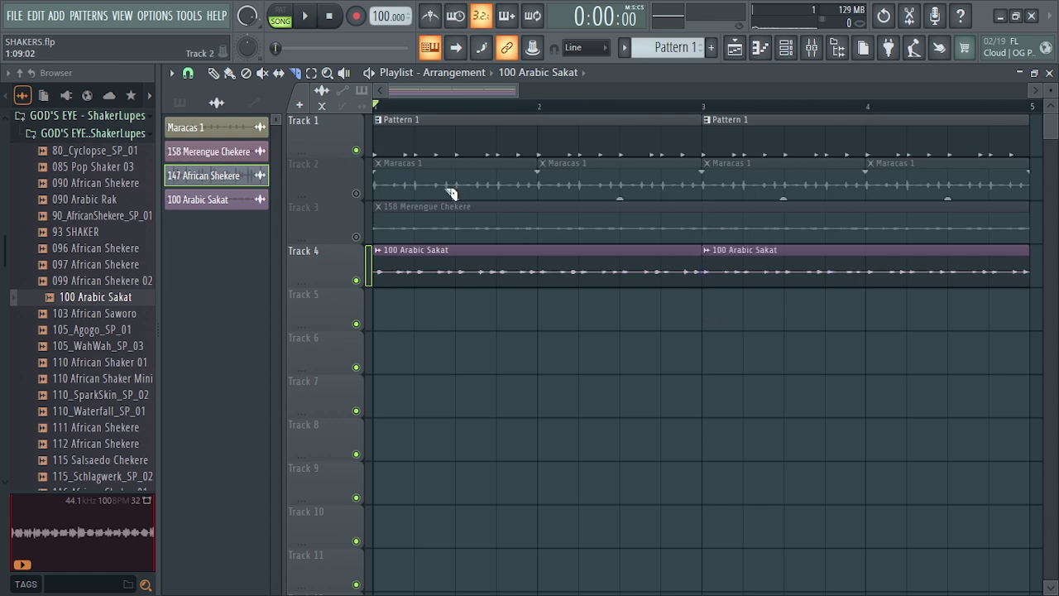
{"action": "left_click", "coordinate": [214, 73]}
{"action": "right_click", "coordinate": [807, 283]}
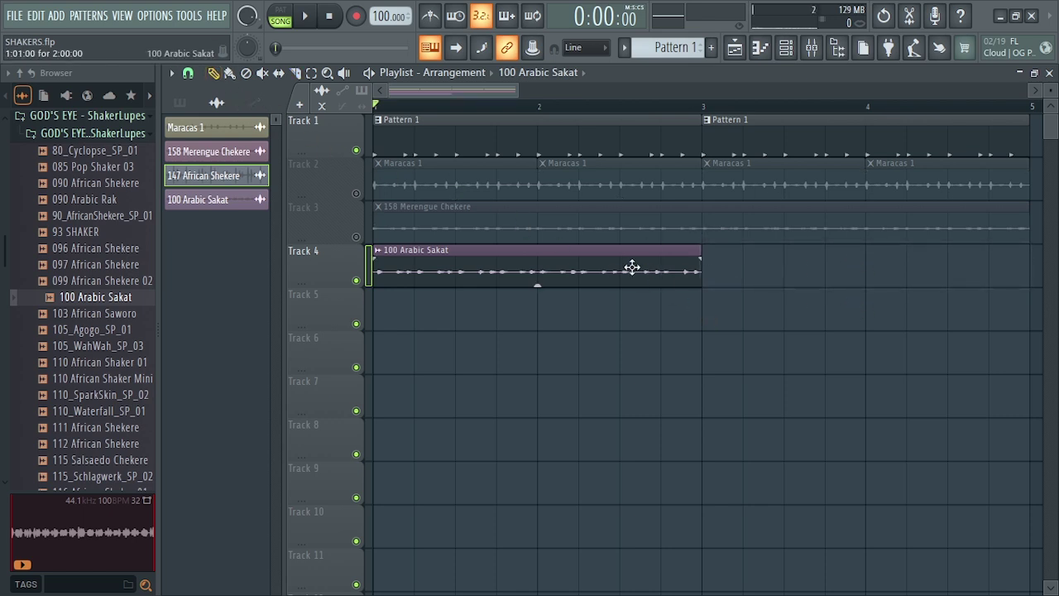
{"action": "key", "text": "space"}
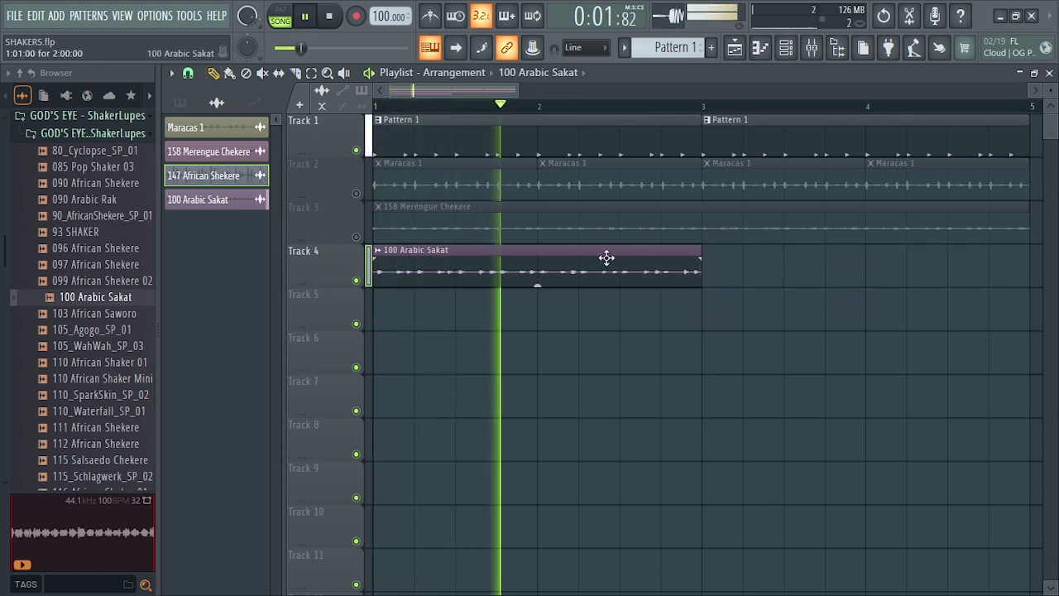
Step: Delete the 100 Arabic Sakat clip, audition 93 SHAKER and 90_AfricanShekere_SP_01, and place 90_AfricanShekere_SP_01 on Track 4 at bar 1
{"action": "right_click", "coordinate": [413, 248]}
{"action": "key", "text": "space"}
{"action": "left_click", "coordinate": [70, 234]}
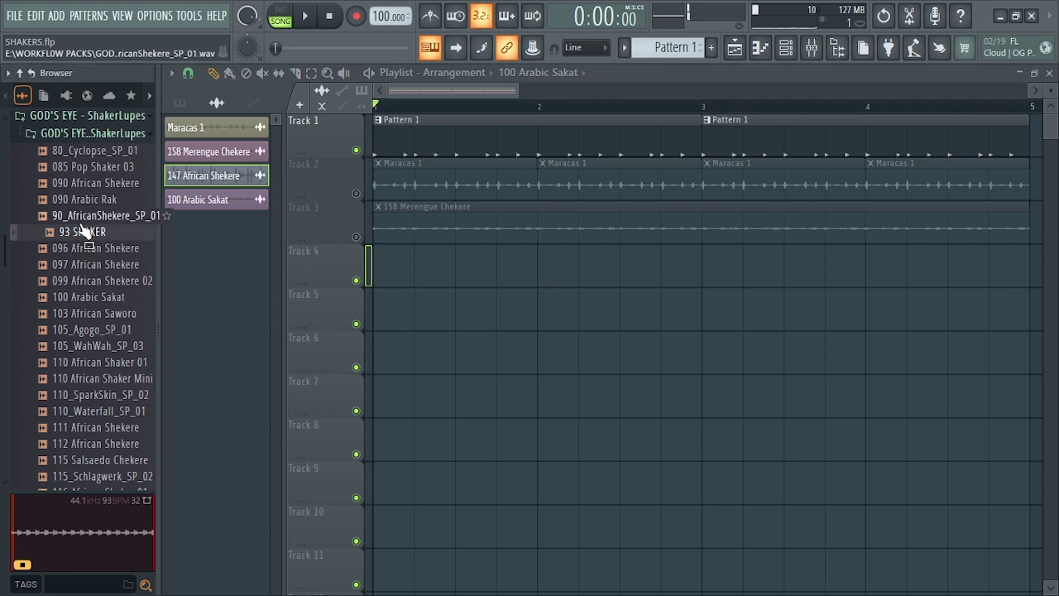
{"action": "left_click", "coordinate": [91, 218]}
{"action": "left_click_drag", "start_coordinate": [94, 225], "coordinate": [378, 268]}
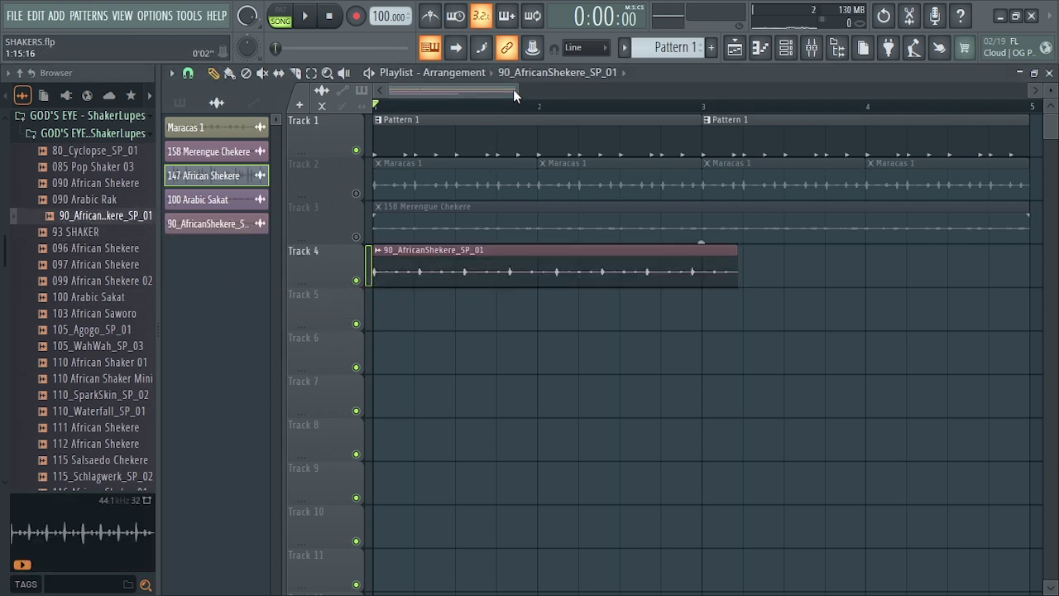
Step: Time-stretch the 90_AfricanShekere_SP_01 sample to span exactly two bars and close its channel settings
{"action": "left_click_drag", "start_coordinate": [517, 90], "coordinate": [487, 98]}
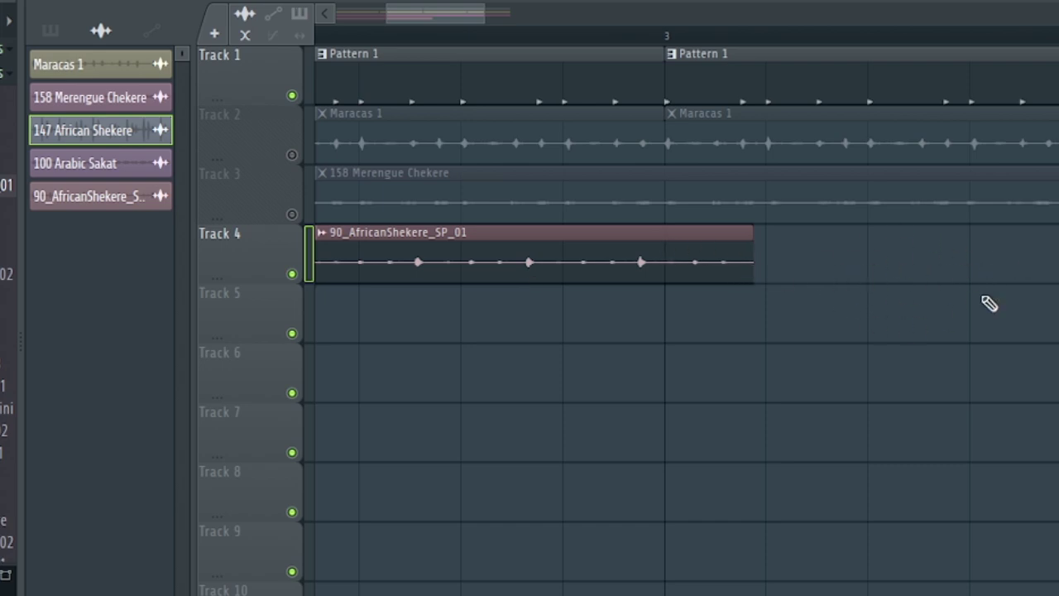
{"action": "left_click_drag", "start_coordinate": [387, 11], "coordinate": [338, 18]}
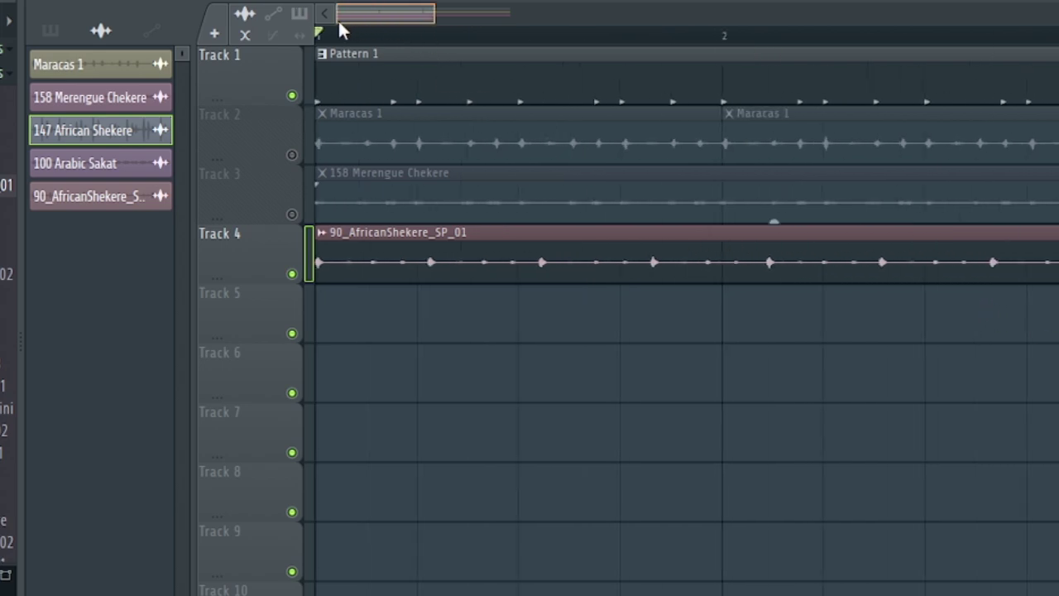
{"action": "left_click_drag", "start_coordinate": [425, 16], "coordinate": [634, 40]}
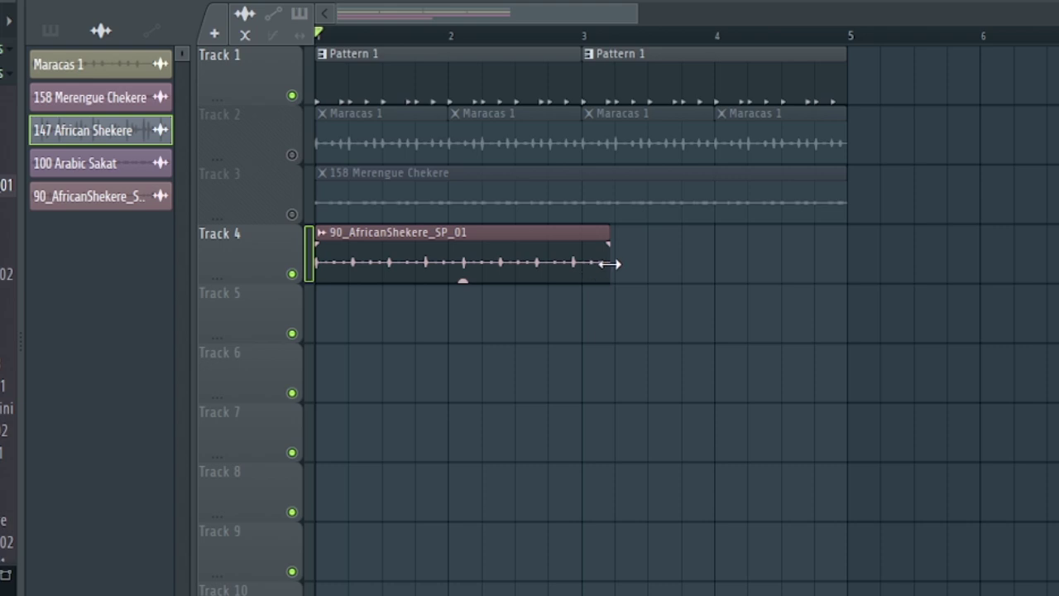
{"action": "mouse_move", "coordinate": [610, 263]}
{"action": "left_mouse_down"}
{"action": "mouse_move", "coordinate": [584, 267]}
{"action": "mouse_move", "coordinate": [629, 274]}
{"action": "mouse_move", "coordinate": [612, 273]}
{"action": "left_mouse_up"}
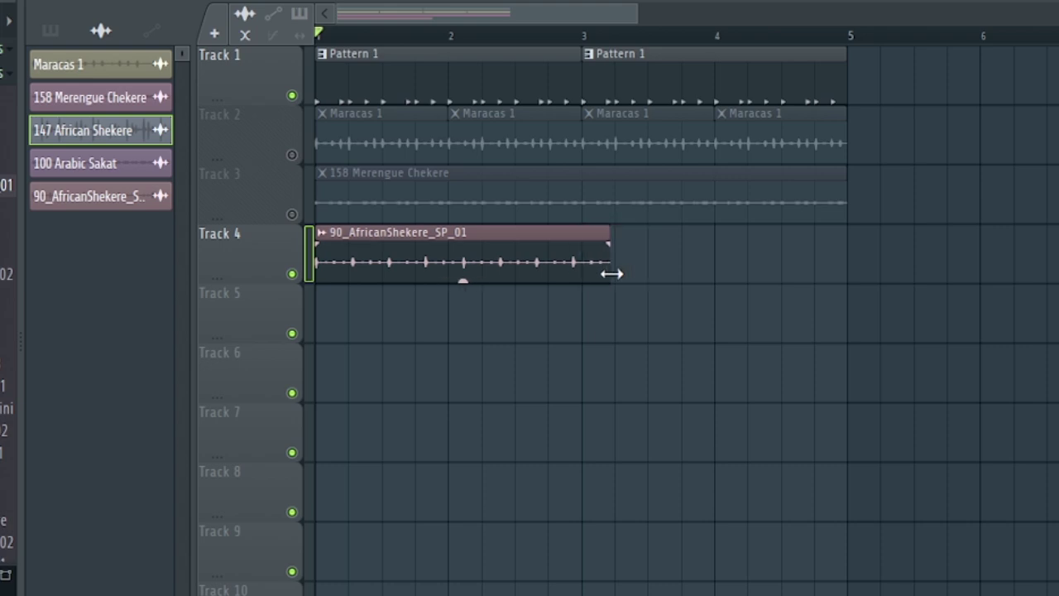
{"action": "double_click", "coordinate": [522, 243]}
{"action": "left_click_drag", "start_coordinate": [534, 198], "coordinate": [416, 328]}
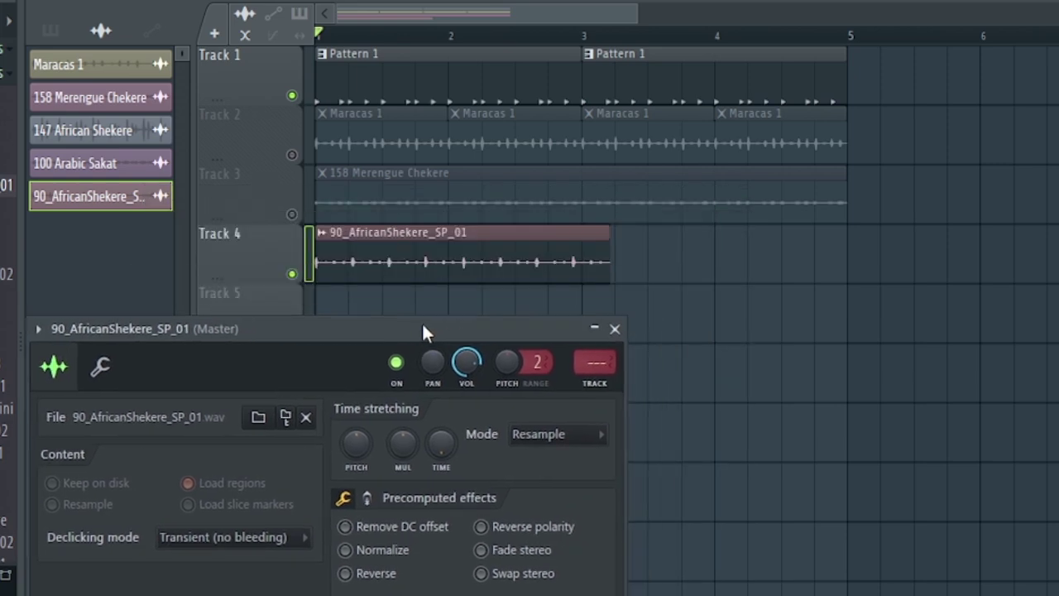
{"action": "mouse_move", "coordinate": [441, 447]}
{"action": "left_mouse_down"}
{"action": "mouse_move", "coordinate": [441, 464]}
{"action": "mouse_move", "coordinate": [440, 448]}
{"action": "left_mouse_up"}
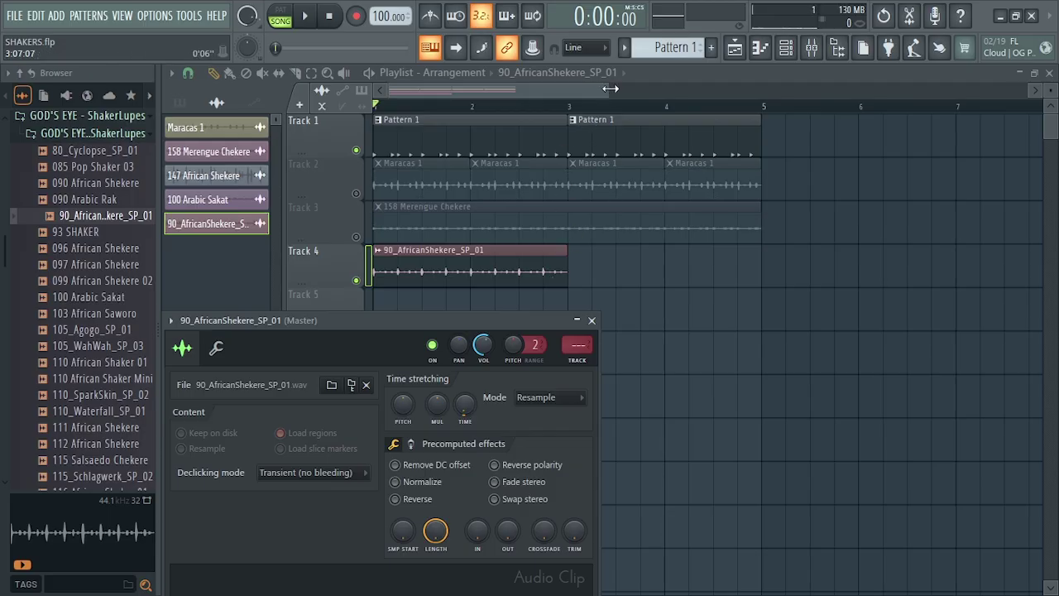
{"action": "left_click_drag", "start_coordinate": [636, 14], "coordinate": [501, 21]}
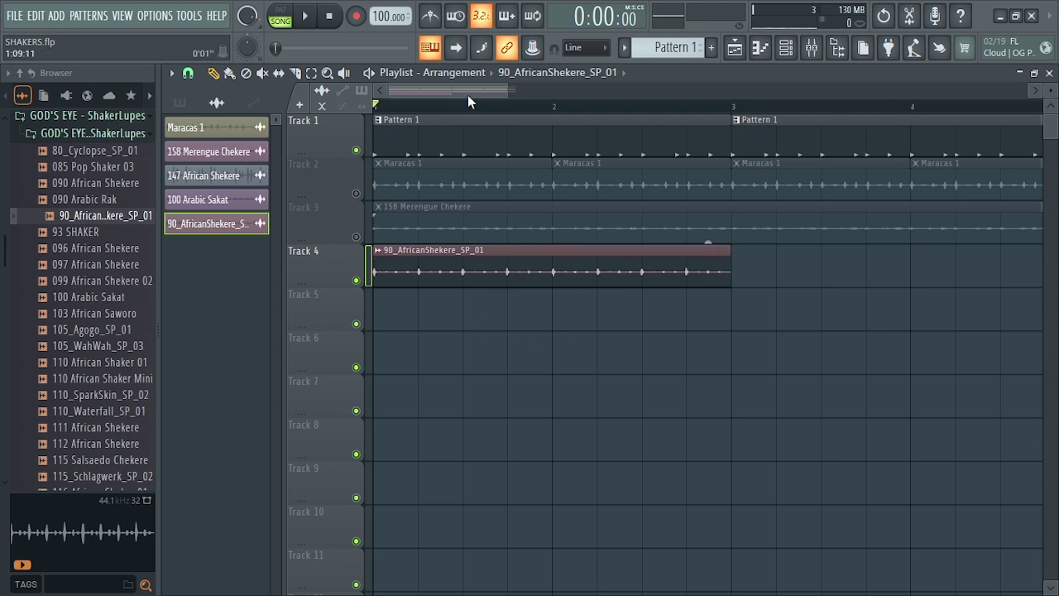
Step: Listen to the 90_AfricanShekere_SP_01 clip with the pattern, duplicate it at bar 3 and play the arrangement again
{"action": "key", "text": "space"}
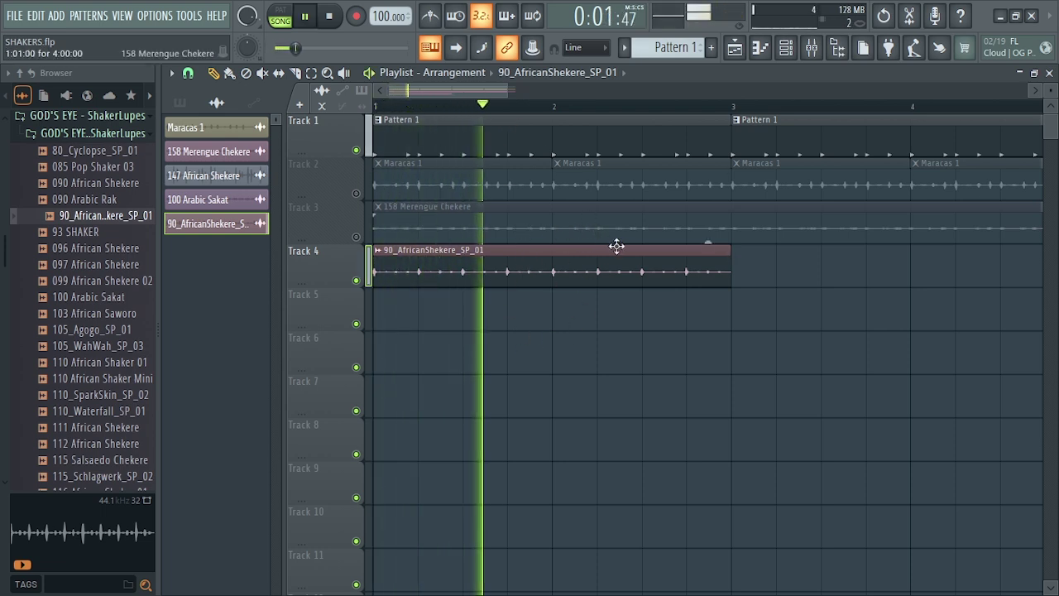
{"action": "key", "text": "space"}
{"action": "left_click", "coordinate": [717, 270]}
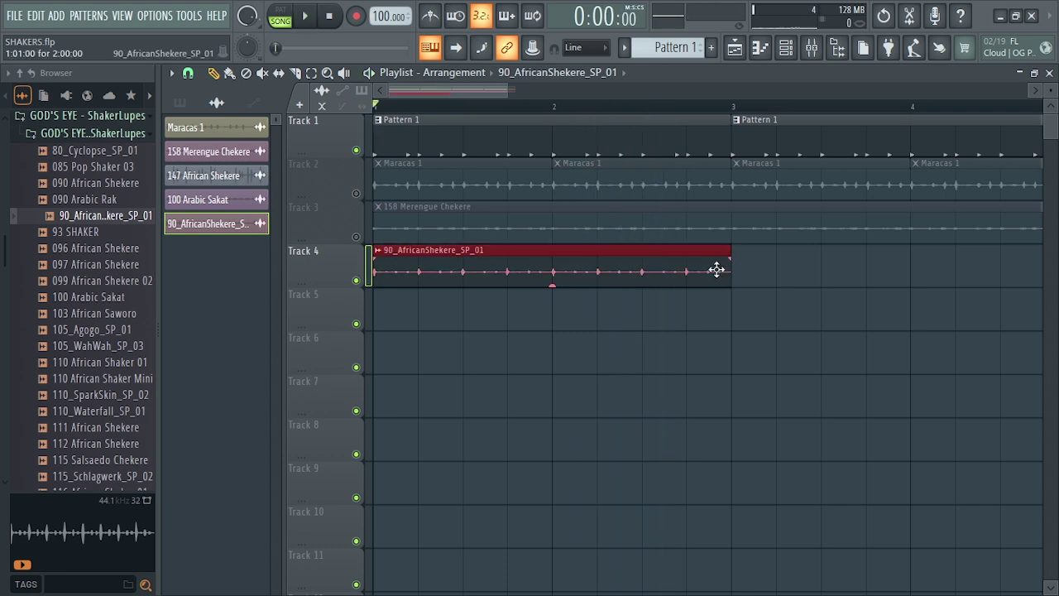
{"action": "key", "text": "ctrl+b"}
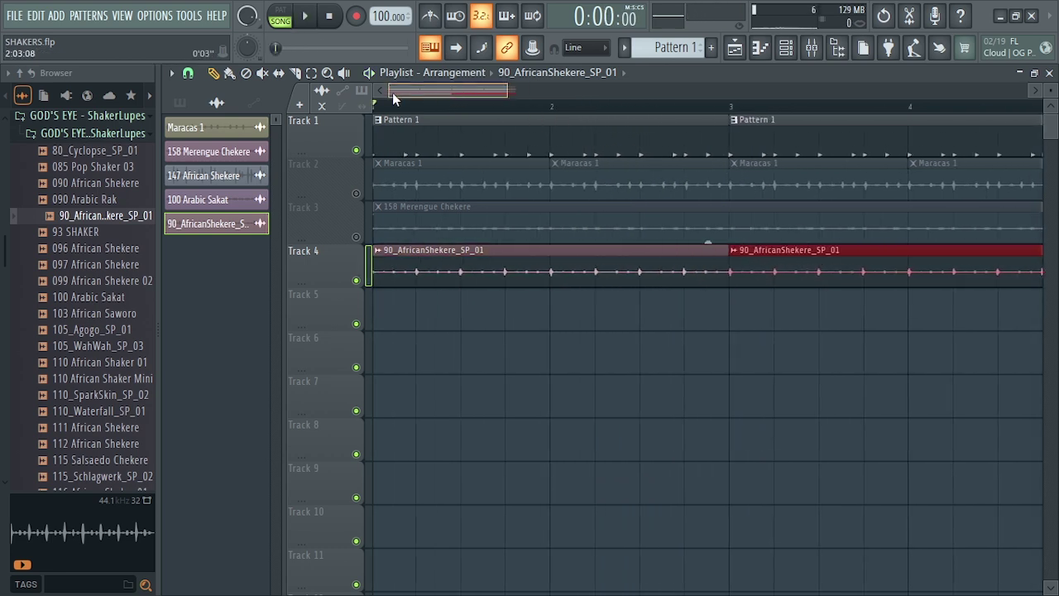
{"action": "key", "text": "space"}
{"action": "left_click_drag", "start_coordinate": [515, 91], "coordinate": [627, 91]}
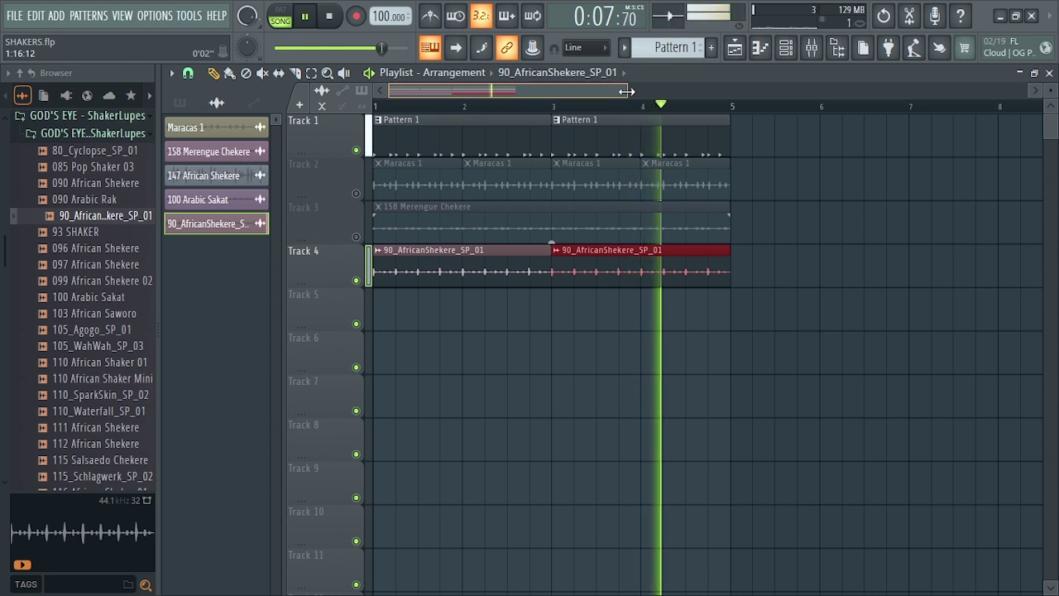
{"action": "key", "text": "space"}
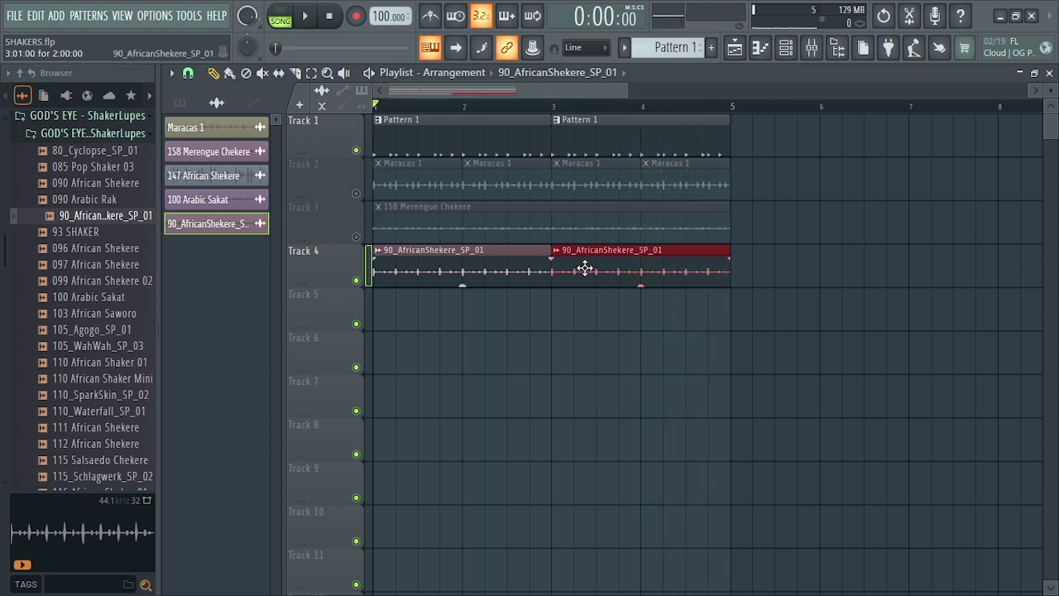
Step: Delete both 90_AfricanShekere_SP_01 clips, audition 090 Arabic Rak and 090 African Shekere, and place 090 African Shekere on Track 4 at bar 1
{"action": "right_click", "coordinate": [584, 264]}
{"action": "right_click", "coordinate": [522, 270]}
{"action": "left_click", "coordinate": [108, 200]}
{"action": "left_click", "coordinate": [105, 185]}
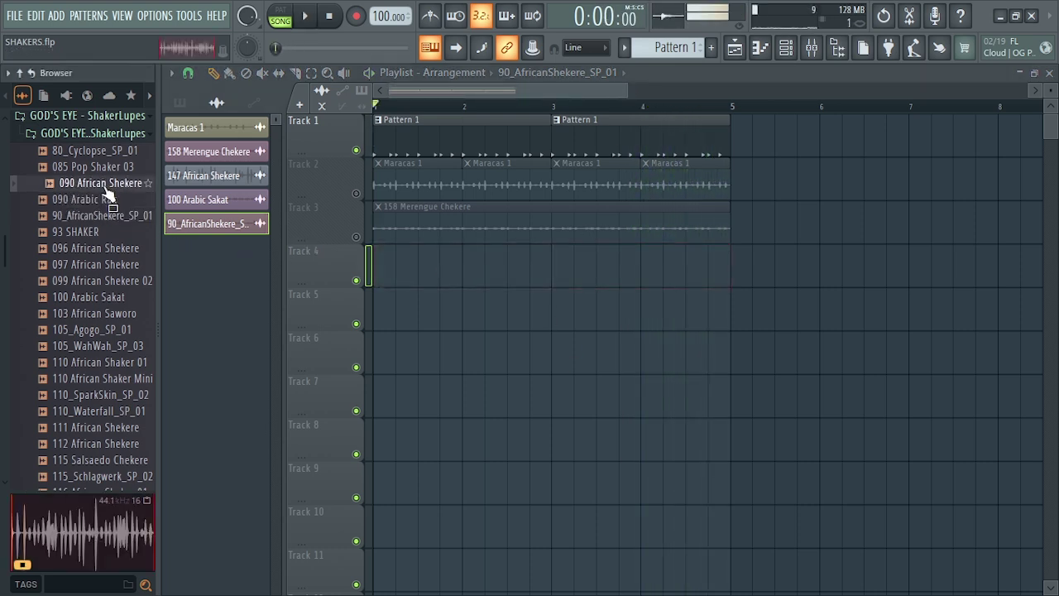
{"action": "left_click_drag", "start_coordinate": [106, 189], "coordinate": [383, 267]}
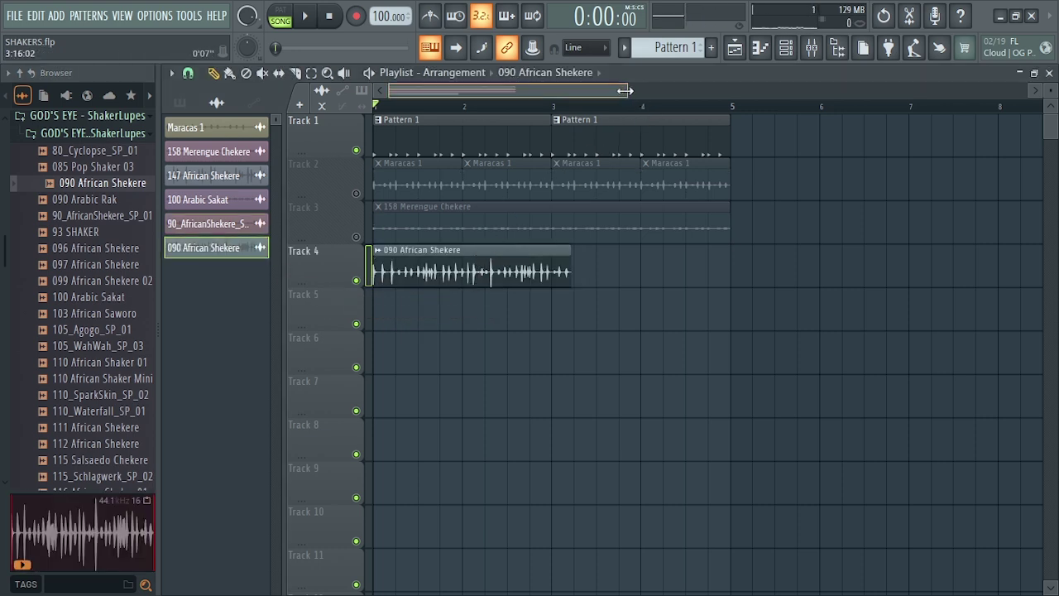
Step: Try trimming the end of the 090 African Shekere clip to just before bar 3, and extend it back to its full length
{"action": "left_click_drag", "start_coordinate": [636, 91], "coordinate": [499, 112]}
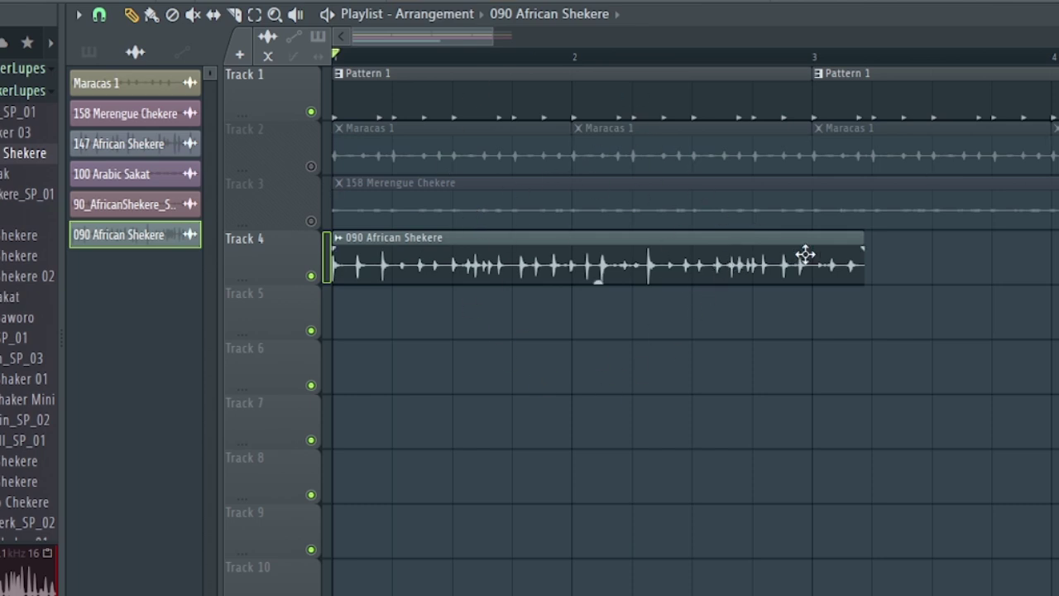
{"action": "left_click_drag", "start_coordinate": [859, 266], "coordinate": [790, 272]}
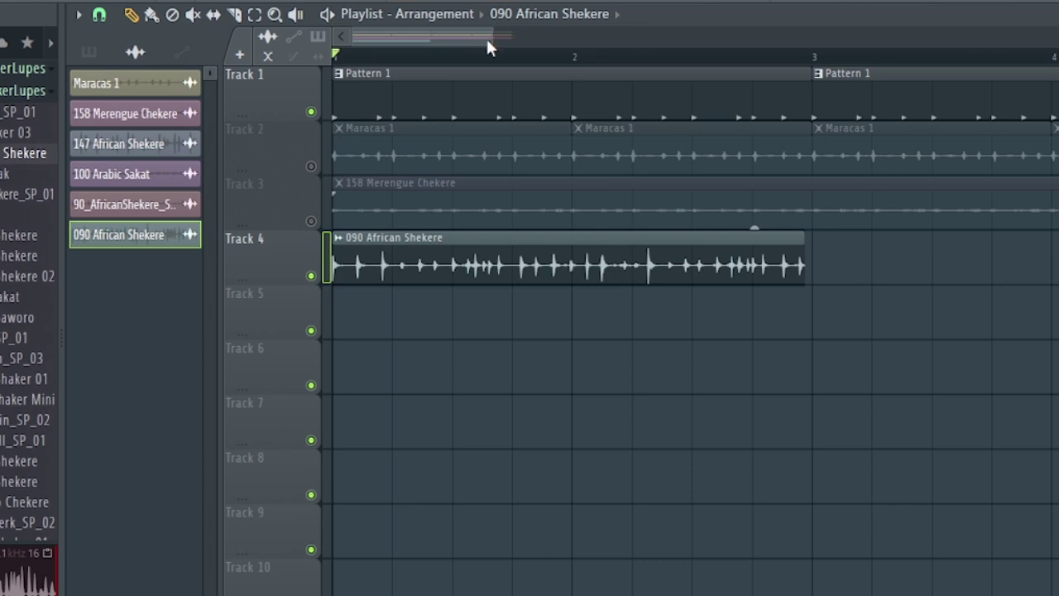
{"action": "left_click_drag", "start_coordinate": [488, 47], "coordinate": [418, 47]}
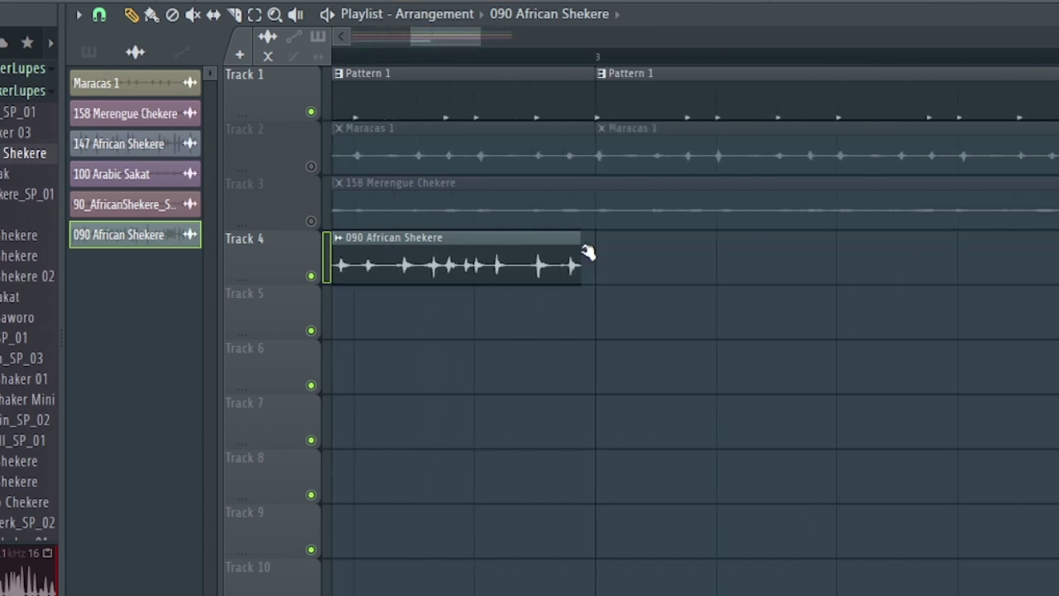
{"action": "left_click", "coordinate": [600, 267]}
{"action": "right_click", "coordinate": [613, 270]}
{"action": "left_click_drag", "start_coordinate": [433, 48], "coordinate": [397, 48]}
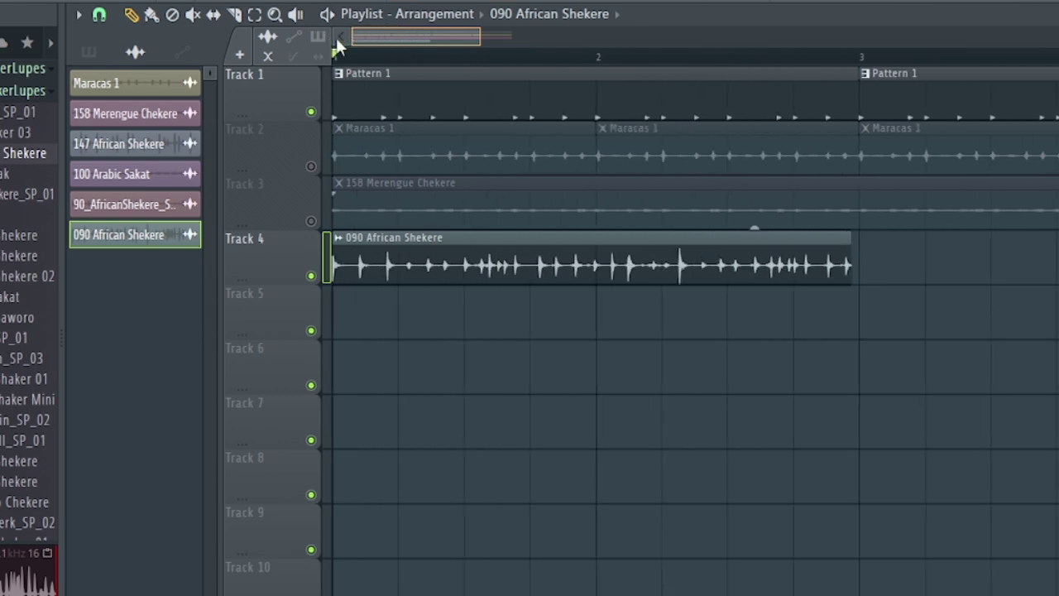
{"action": "left_click_drag", "start_coordinate": [851, 272], "coordinate": [925, 274]}
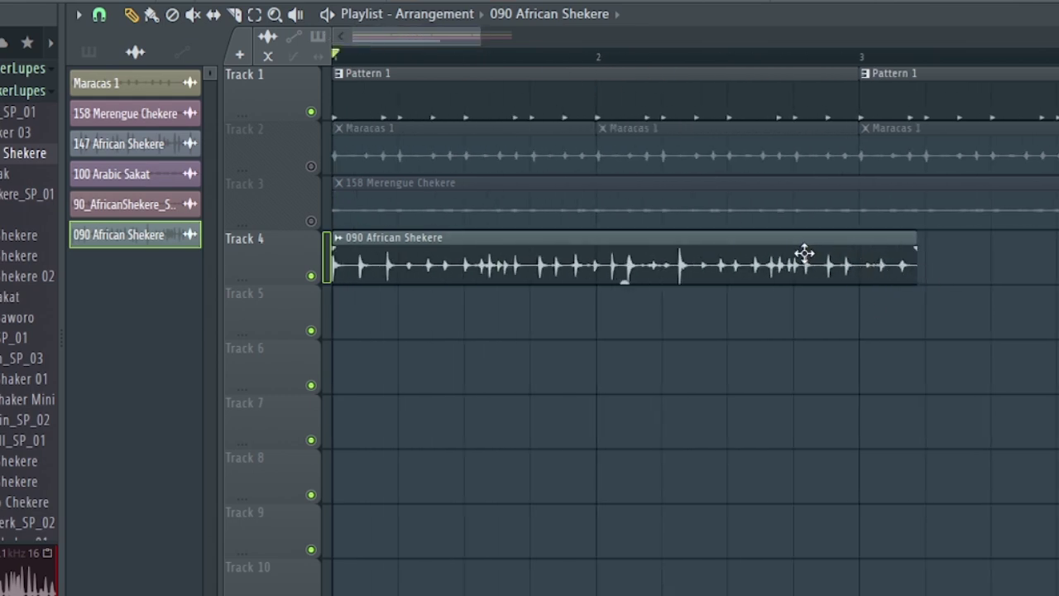
Step: Time-stretch the 090 African Shekere sample to span two bars, listen to it with the pattern, and close its channel settings
{"action": "double_click", "coordinate": [804, 251]}
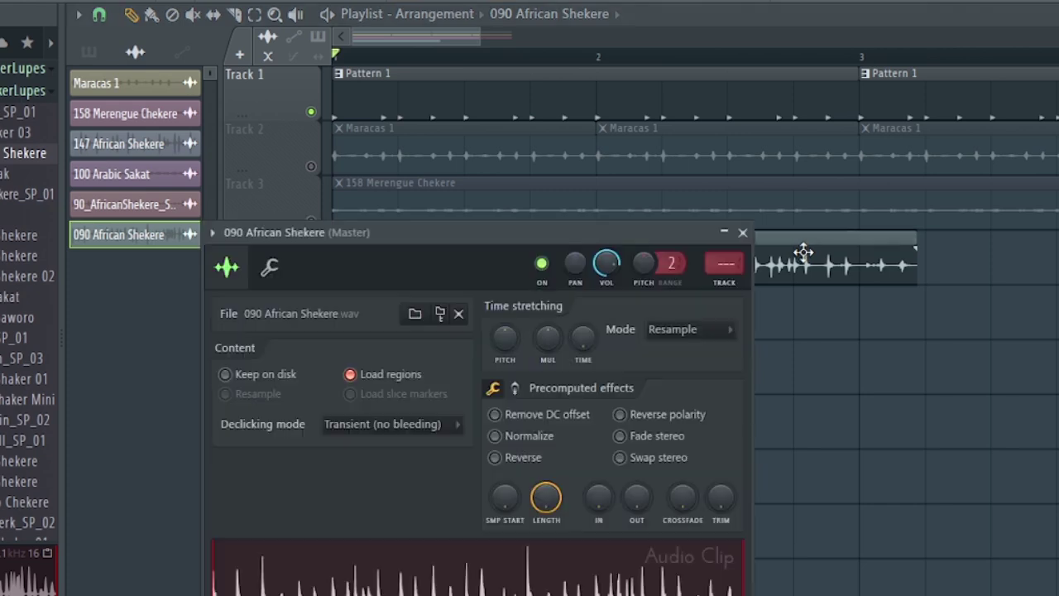
{"action": "left_click_drag", "start_coordinate": [505, 236], "coordinate": [255, 157]}
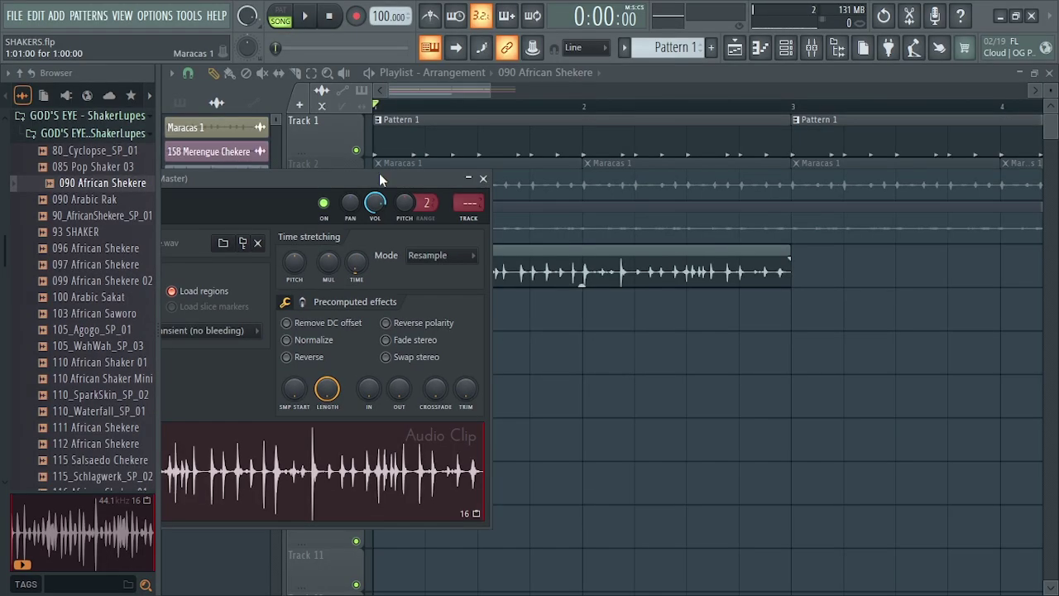
{"action": "left_click_drag", "start_coordinate": [343, 146], "coordinate": [766, 303]}
{"action": "key", "text": "space"}
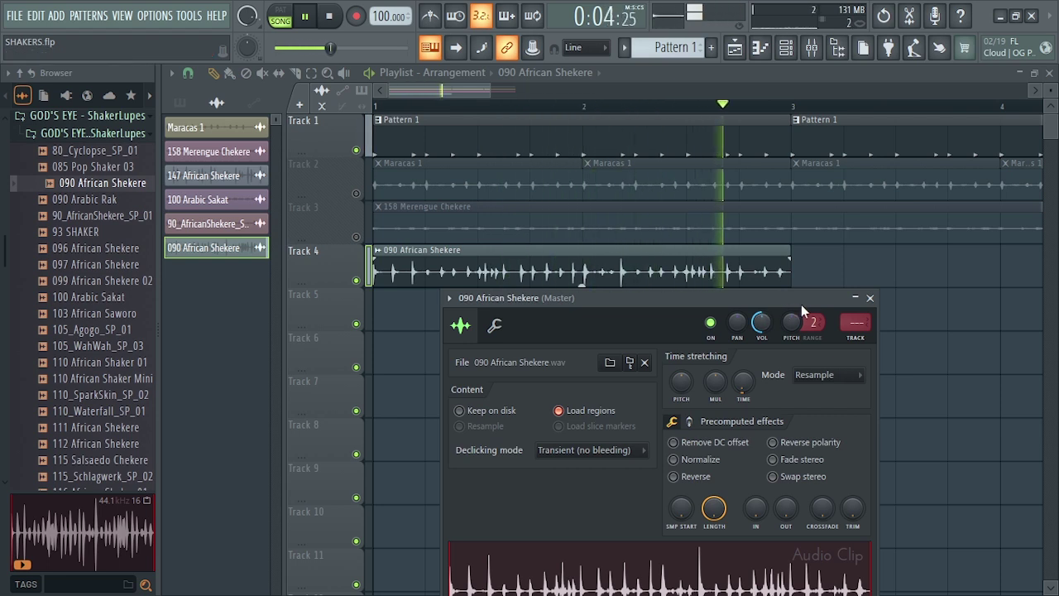
{"action": "key", "text": "space"}
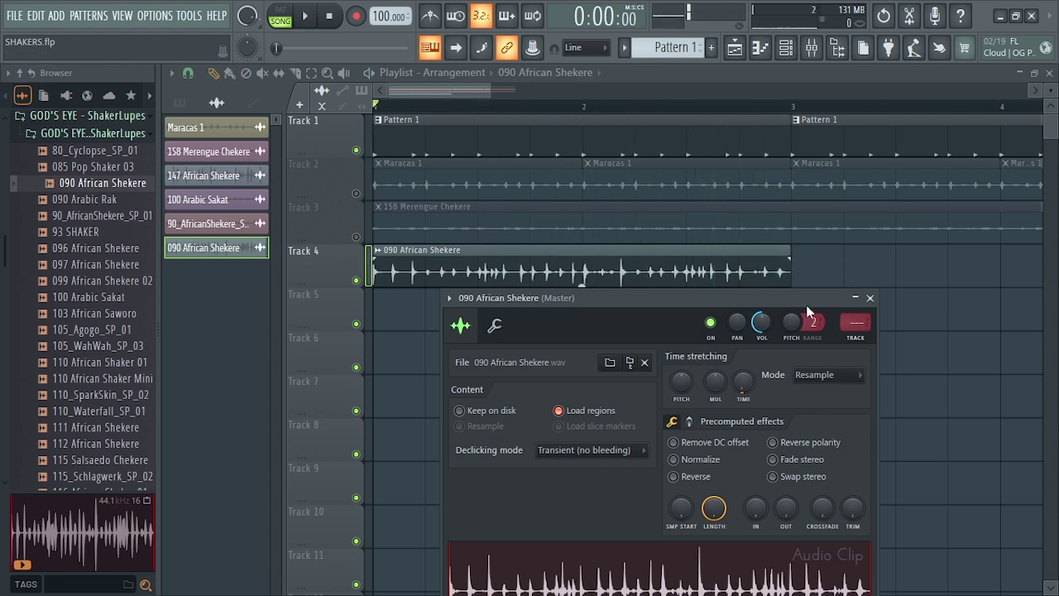
{"action": "left_click", "coordinate": [871, 298]}
Step: Route the 090 African Shekere channel to mixer track 1 and open the mixer
{"action": "left_click_drag", "start_coordinate": [490, 91], "coordinate": [529, 99]}
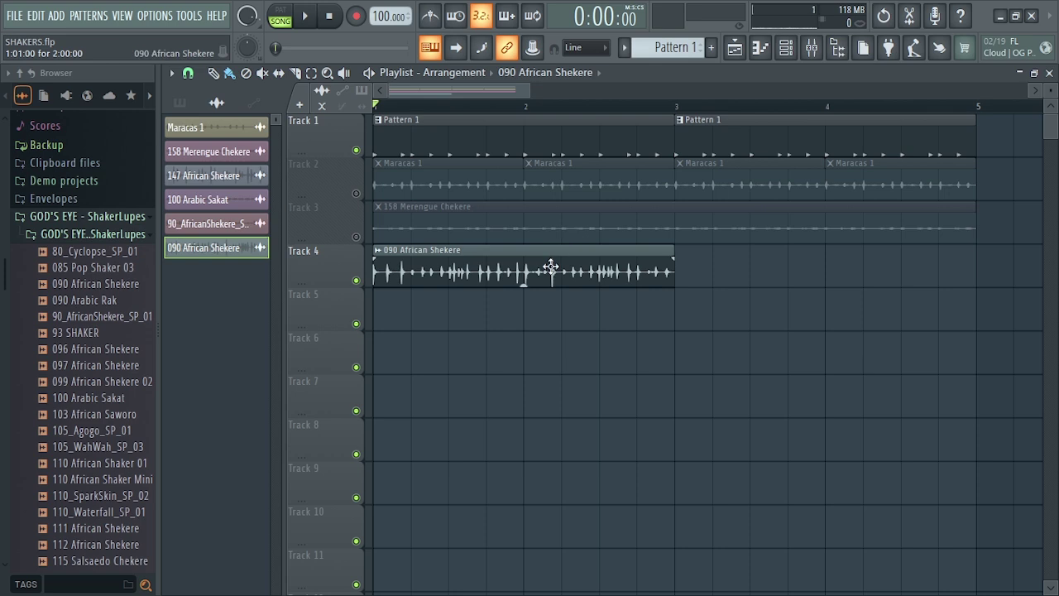
{"action": "double_click", "coordinate": [513, 251]}
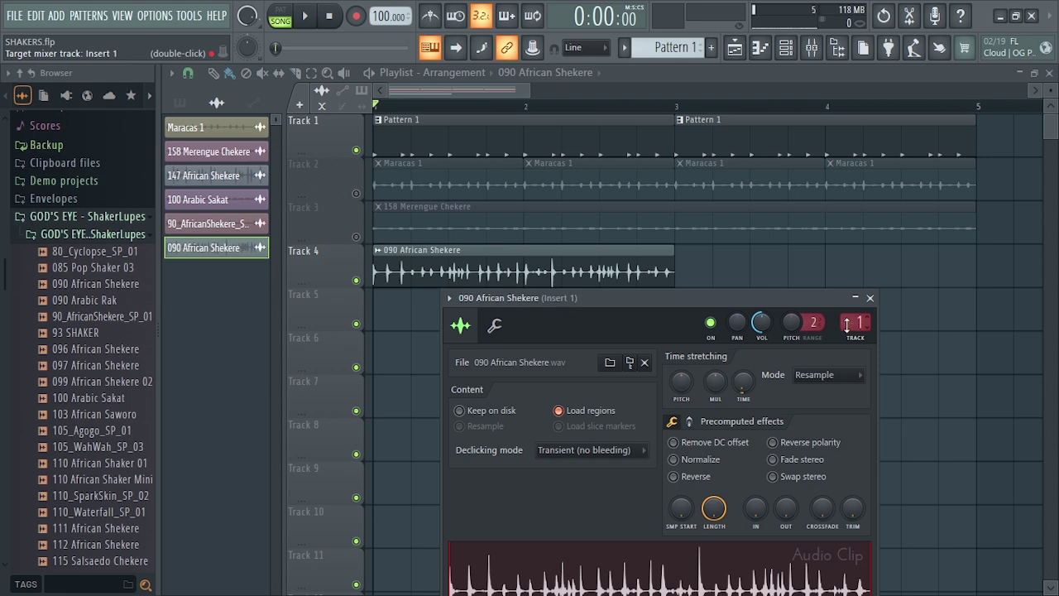
{"action": "left_click", "coordinate": [812, 48]}
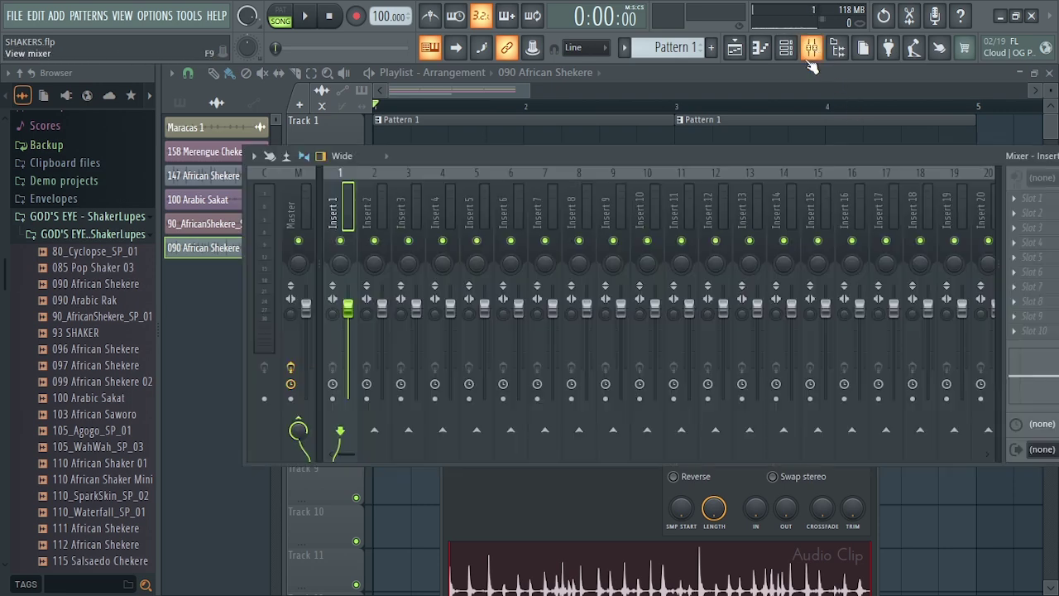
{"action": "left_click_drag", "start_coordinate": [409, 167], "coordinate": [365, 162]}
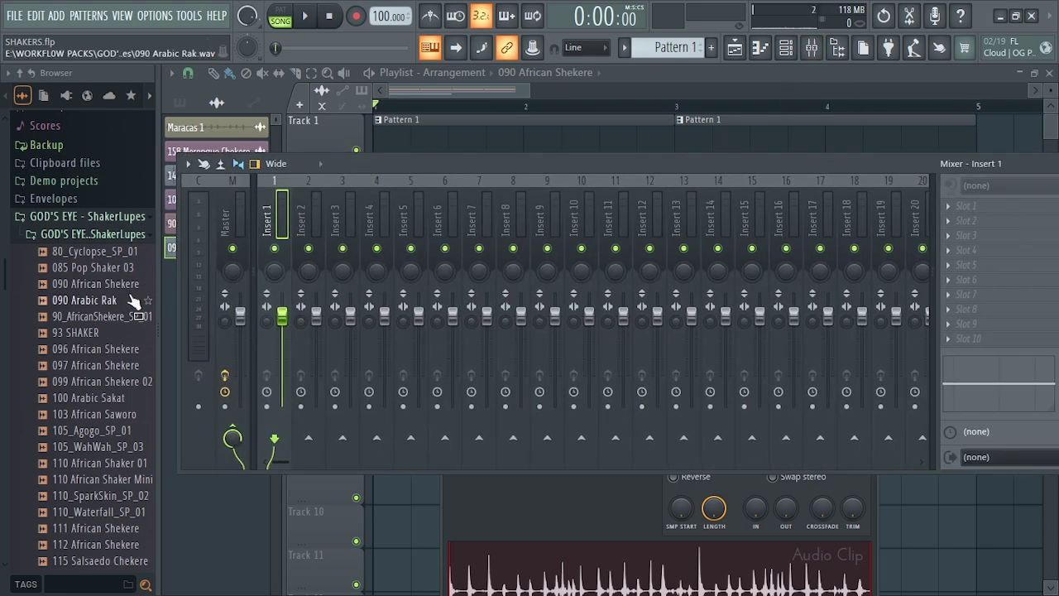
Step: Collapse the sample browser and load Transient Processor in the first effect slot of Insert 1
{"action": "left_click_drag", "start_coordinate": [157, 310], "coordinate": [4, 310]}
{"action": "left_click_drag", "start_coordinate": [237, 180], "coordinate": [265, 165]}
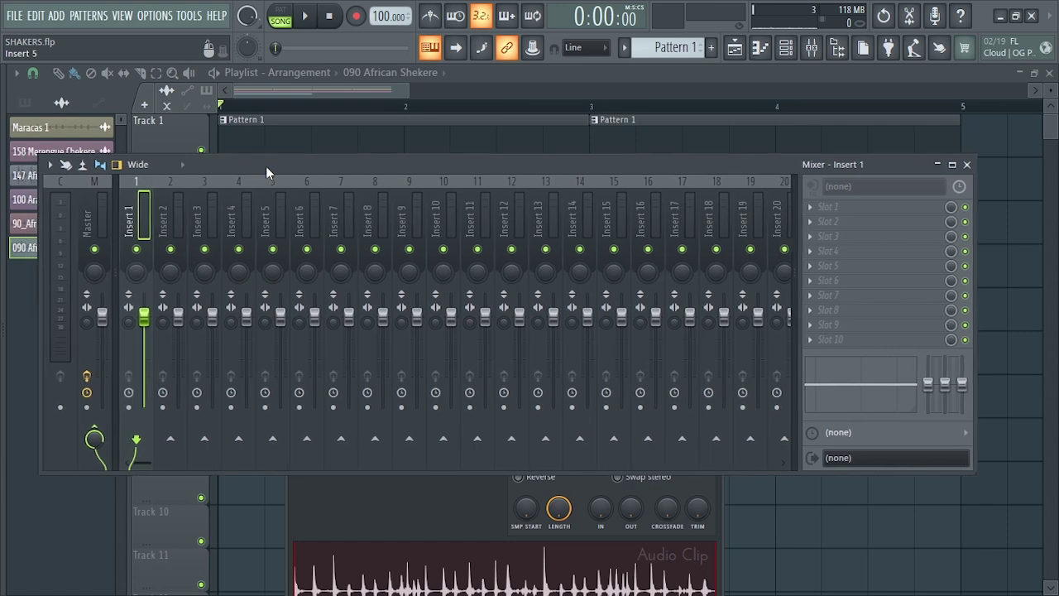
{"action": "left_click", "coordinate": [822, 212]}
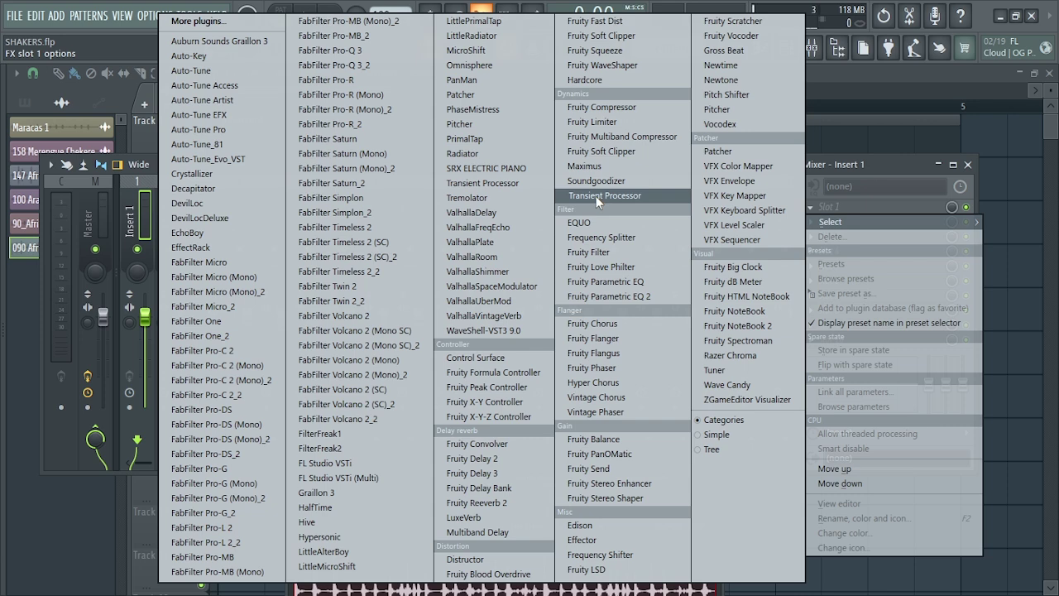
{"action": "left_click", "coordinate": [596, 197]}
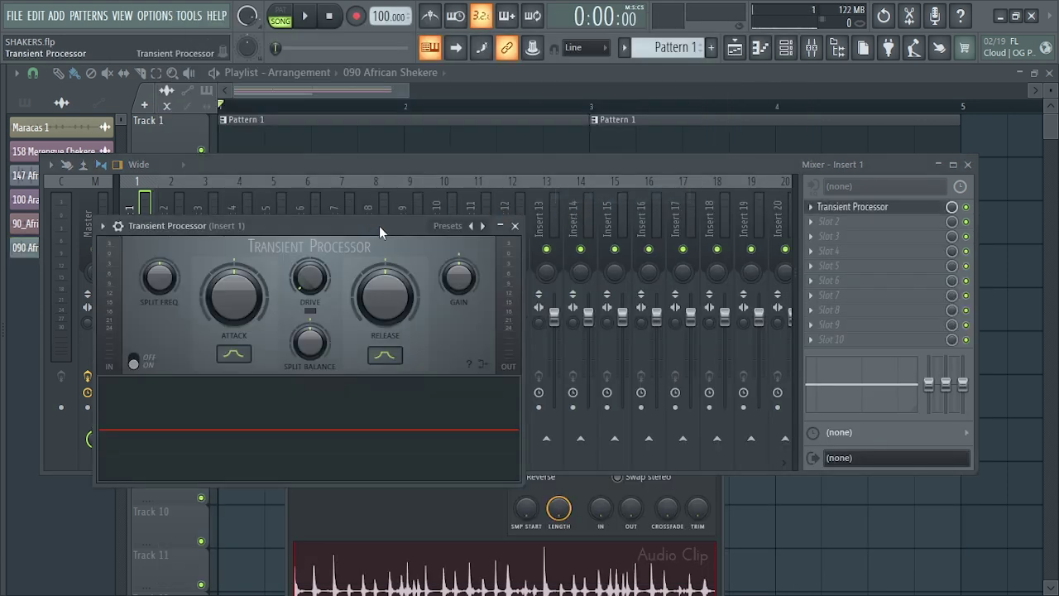
Step: Move the Transient Processor window clear of the first mixer tracks and play the arrangement to hear the shekere loop through it
{"action": "left_click_drag", "start_coordinate": [379, 226], "coordinate": [617, 189]}
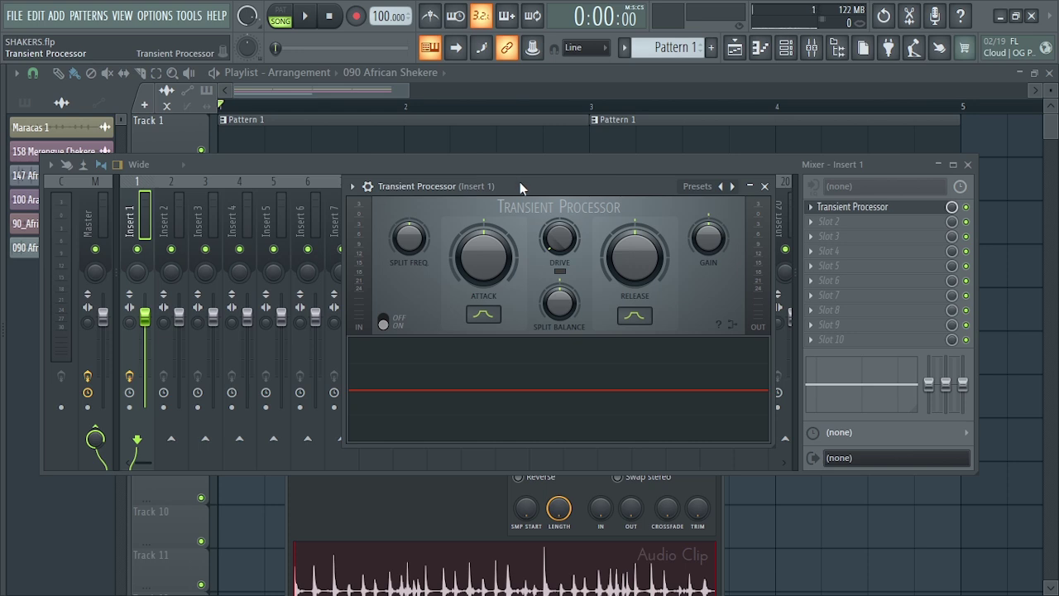
{"action": "key", "text": "space"}
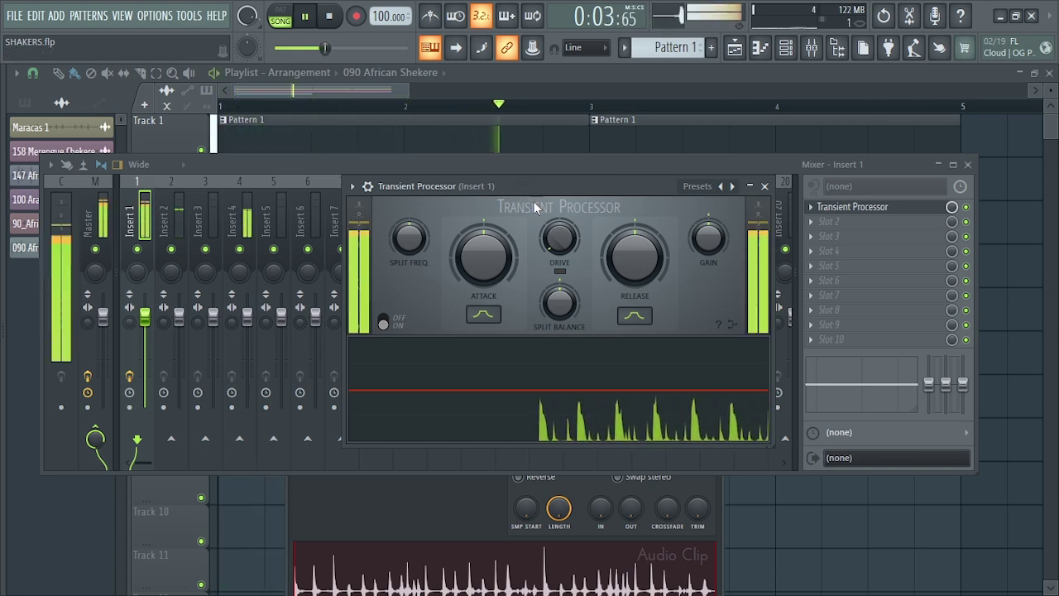
{"action": "key", "text": "space"}
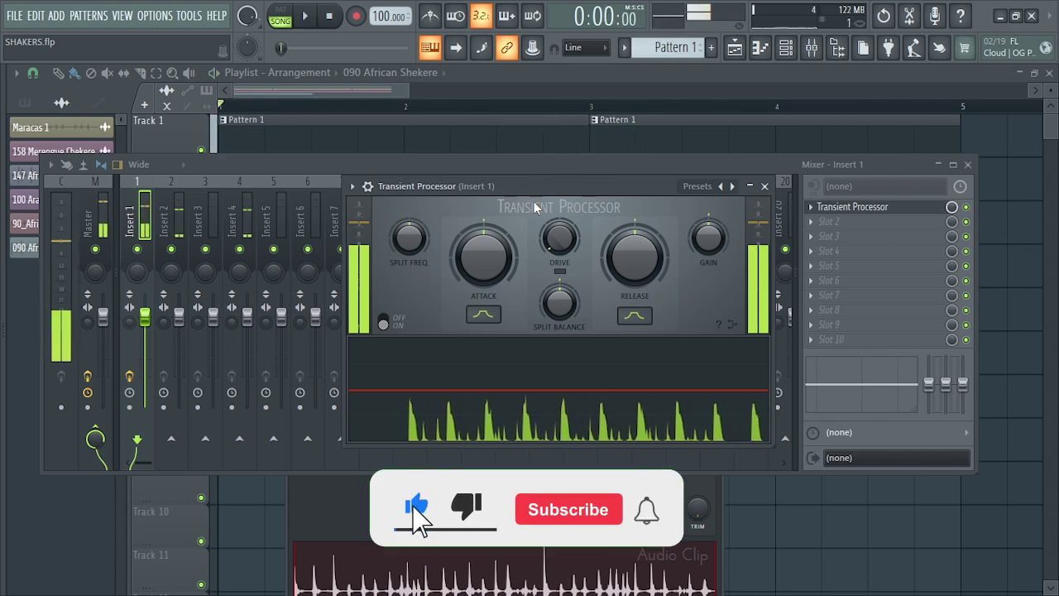
Step: Close the mixer and effect windows and duplicate the 090 African Shekere clip on Track 4 to fill bars 3 and 4
{"action": "left_click", "coordinate": [968, 164]}
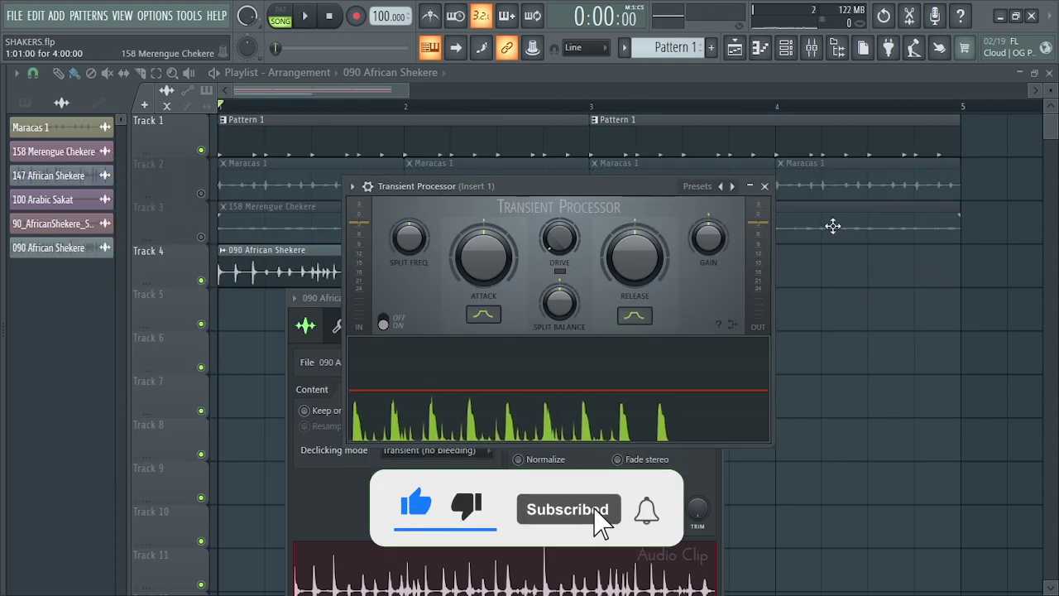
{"action": "left_click", "coordinate": [765, 185]}
{"action": "left_click", "coordinate": [488, 275]}
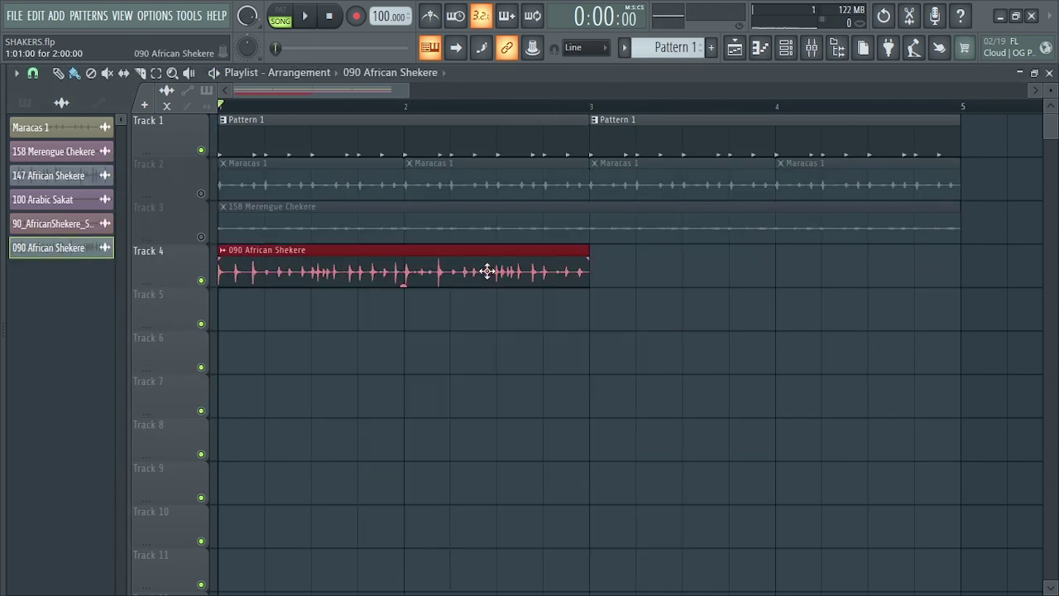
{"action": "key", "text": "ctrl+b"}
Step: Reopen the Transient Processor on Insert 1 and play the arrangement to audition the shekere loop
{"action": "left_click", "coordinate": [815, 53]}
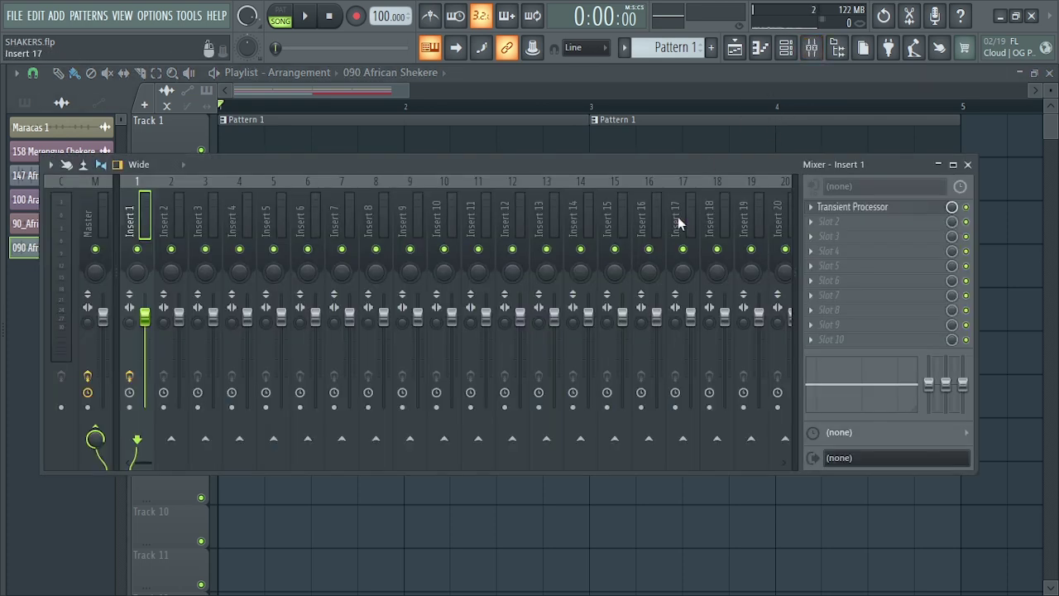
{"action": "left_click", "coordinate": [872, 212]}
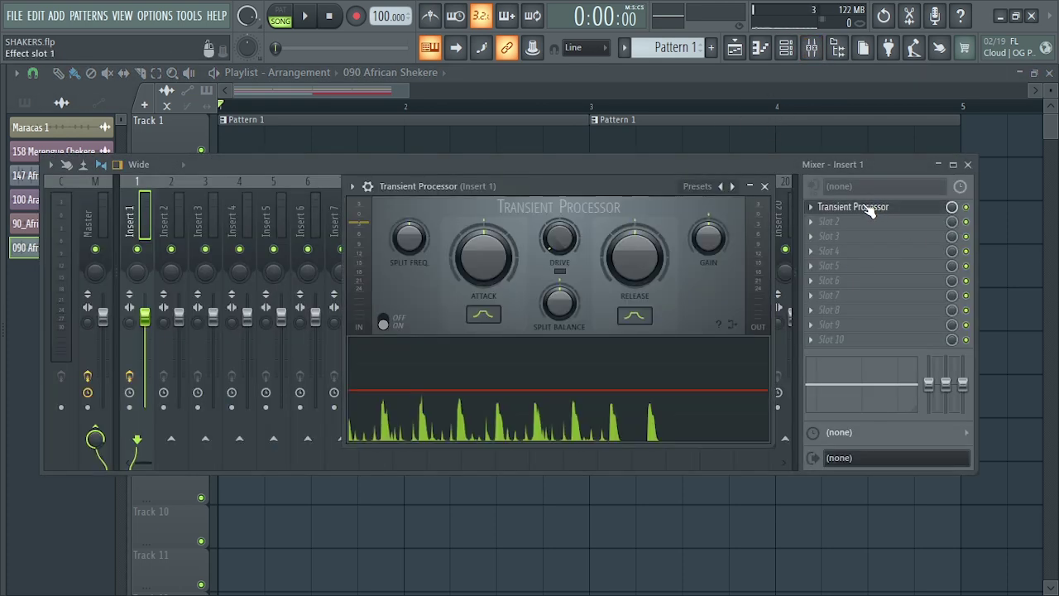
{"action": "key", "text": "space"}
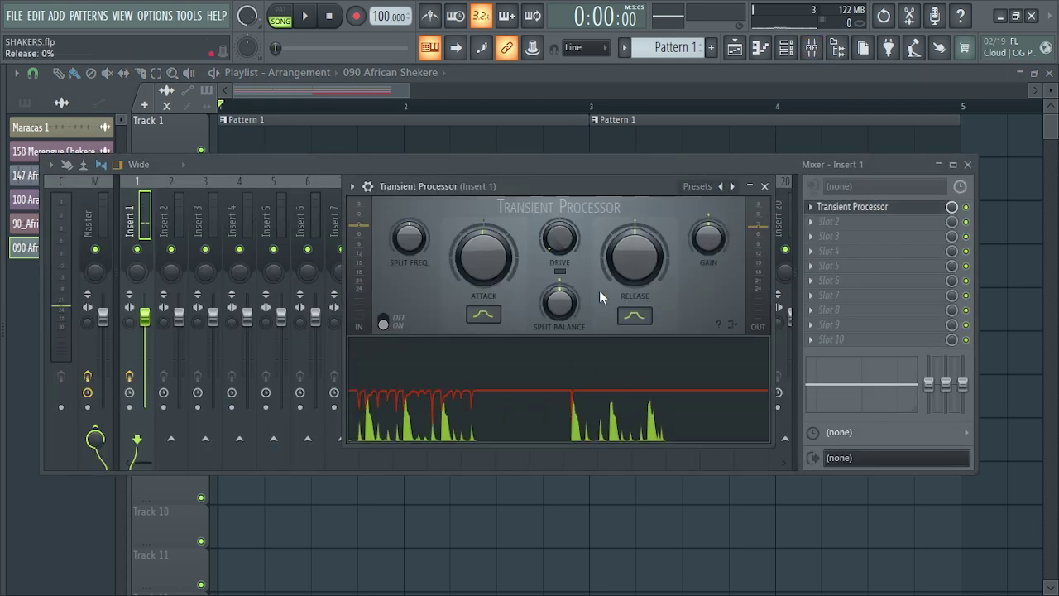
{"action": "key", "text": "space"}
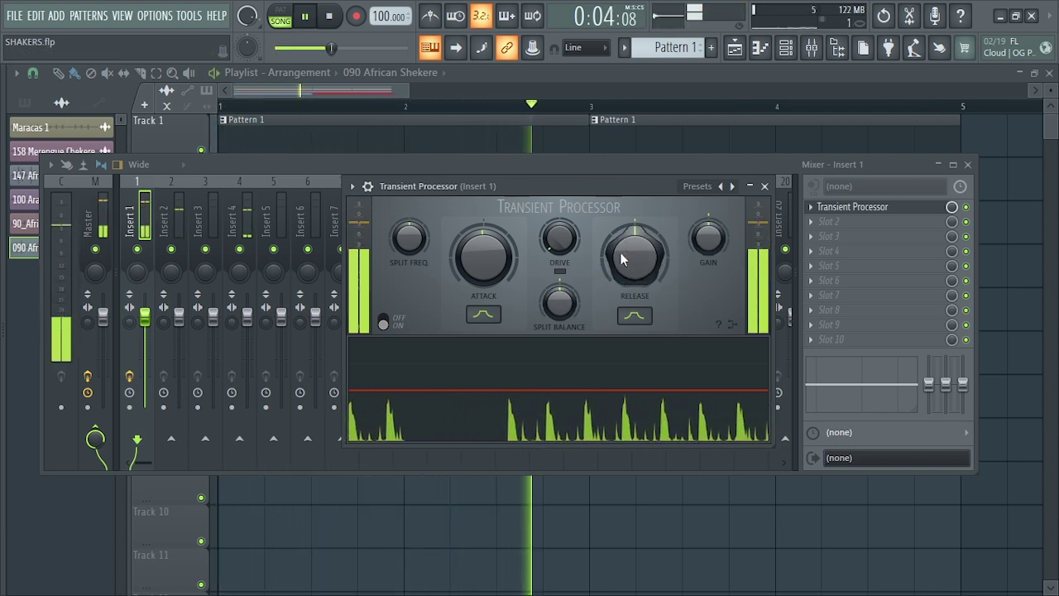
{"action": "key", "text": "space"}
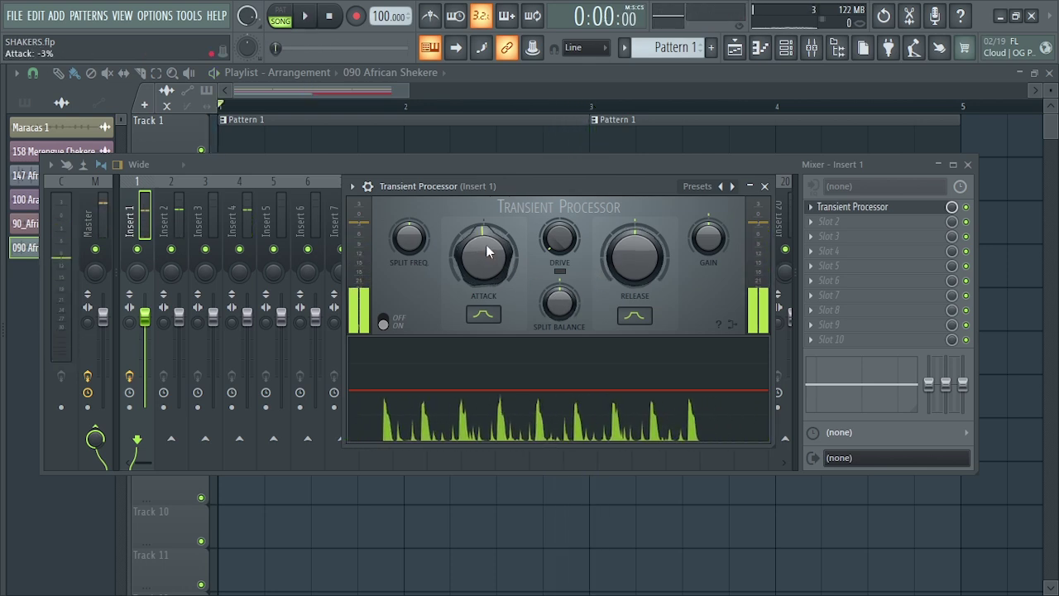
Step: Try Release at -65% with Attack lowered as far as -100% in the Transient Processor while listening to the loop
{"action": "left_click_drag", "start_coordinate": [500, 267], "coordinate": [500, 297]}
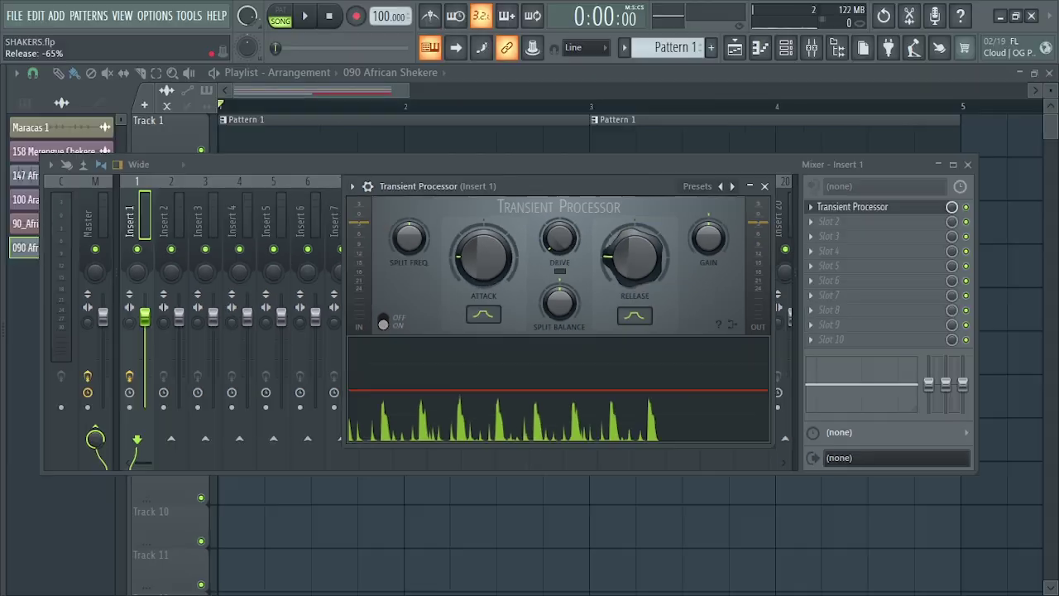
{"action": "key", "text": "space"}
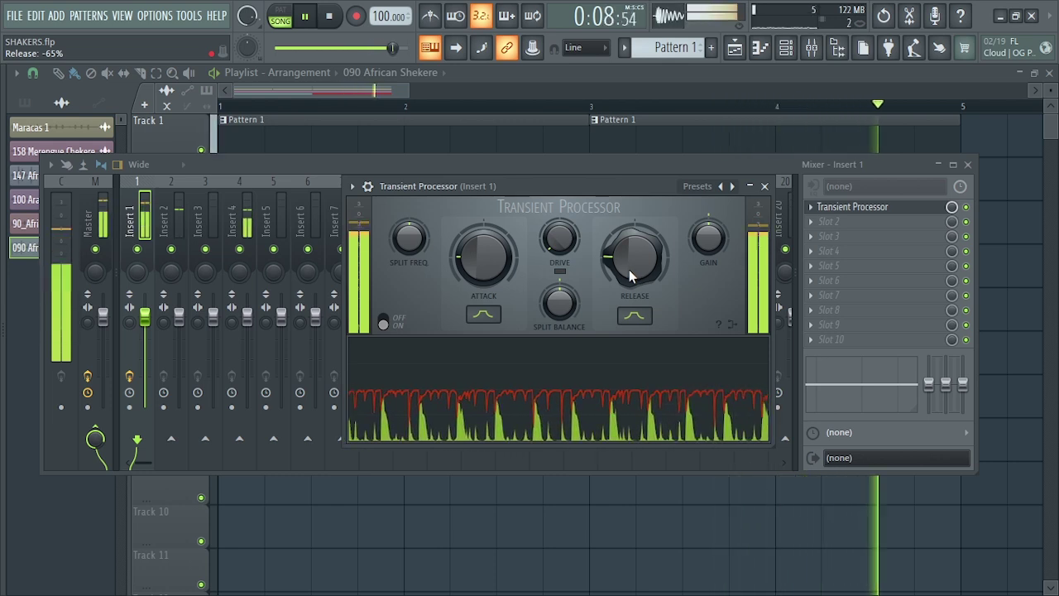
{"action": "mouse_move", "coordinate": [484, 256]}
{"action": "left_mouse_down"}
{"action": "mouse_move", "coordinate": [484, 271]}
{"action": "mouse_move", "coordinate": [477, 252]}
{"action": "left_mouse_up"}
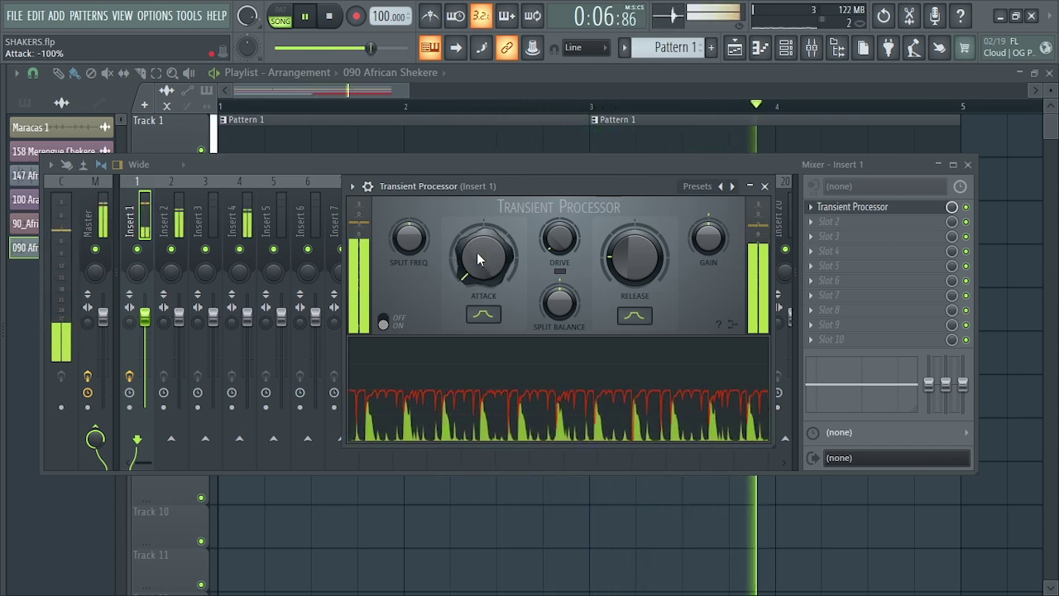
{"action": "mouse_move", "coordinate": [476, 252]}
{"action": "left_mouse_down"}
{"action": "mouse_move", "coordinate": [479, 273]}
{"action": "mouse_move", "coordinate": [481, 257]}
{"action": "left_mouse_up"}
{"action": "key", "text": "space"}
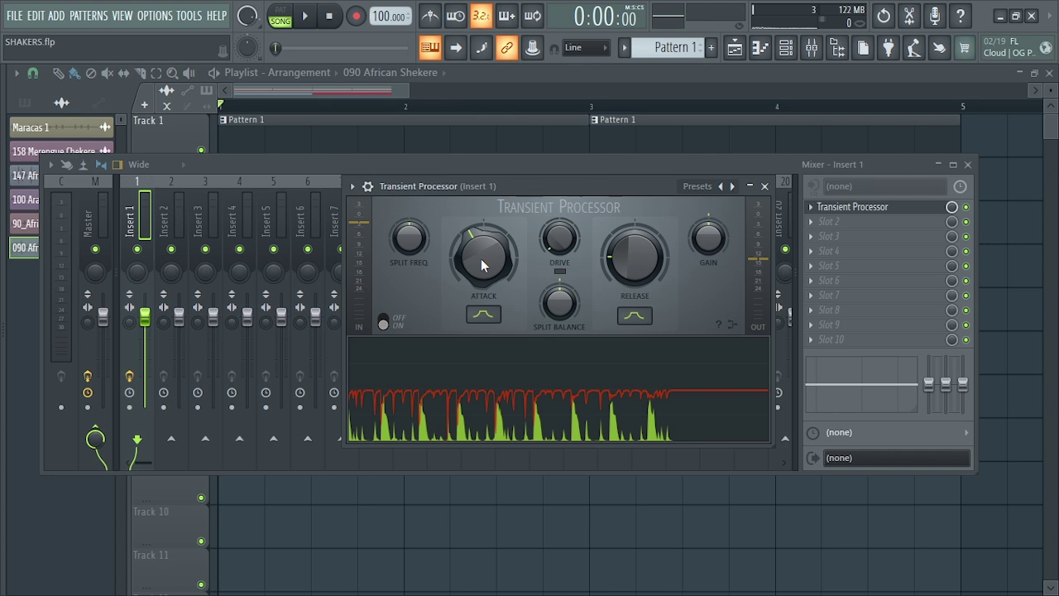
Step: Compare Attack extremes during playback by raising Attack to 99% and lowering it to -100%
{"action": "key", "text": "space"}
{"action": "left_click_drag", "start_coordinate": [483, 257], "coordinate": [483, 212]}
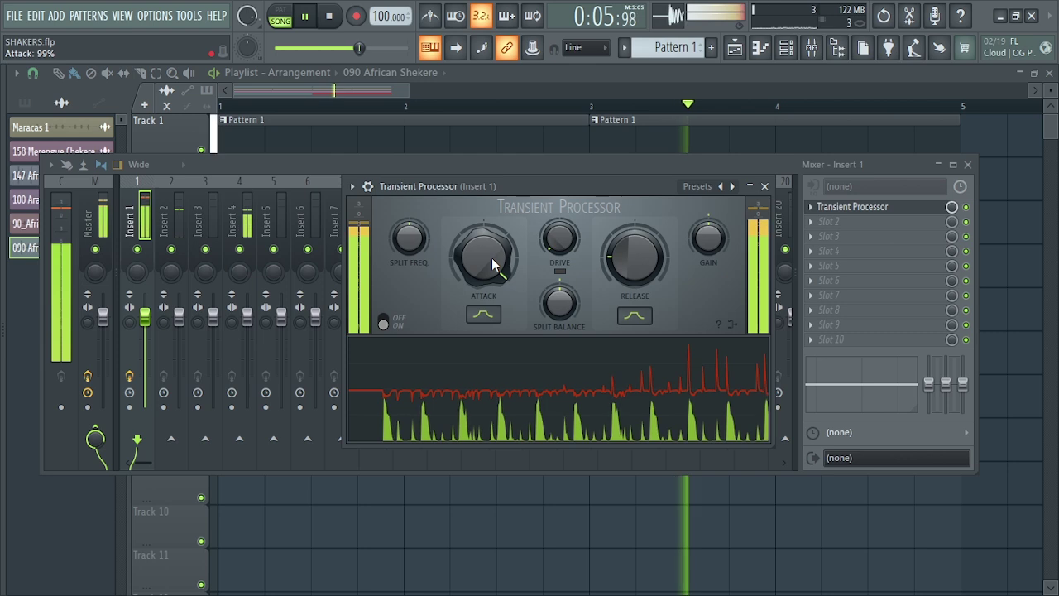
{"action": "left_click_drag", "start_coordinate": [491, 257], "coordinate": [492, 312]}
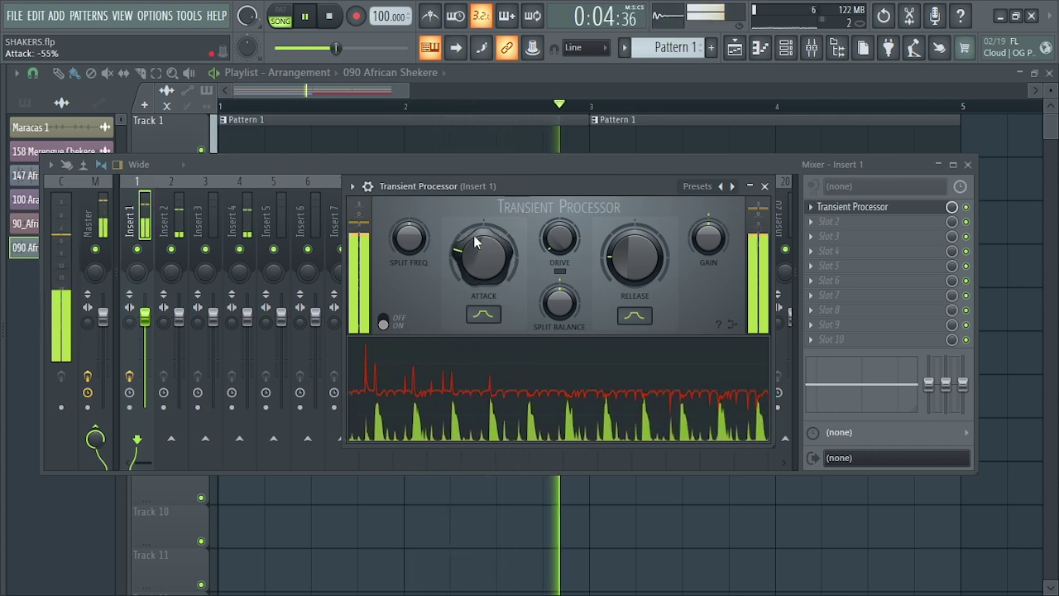
{"action": "left_click_drag", "start_coordinate": [474, 253], "coordinate": [474, 265]}
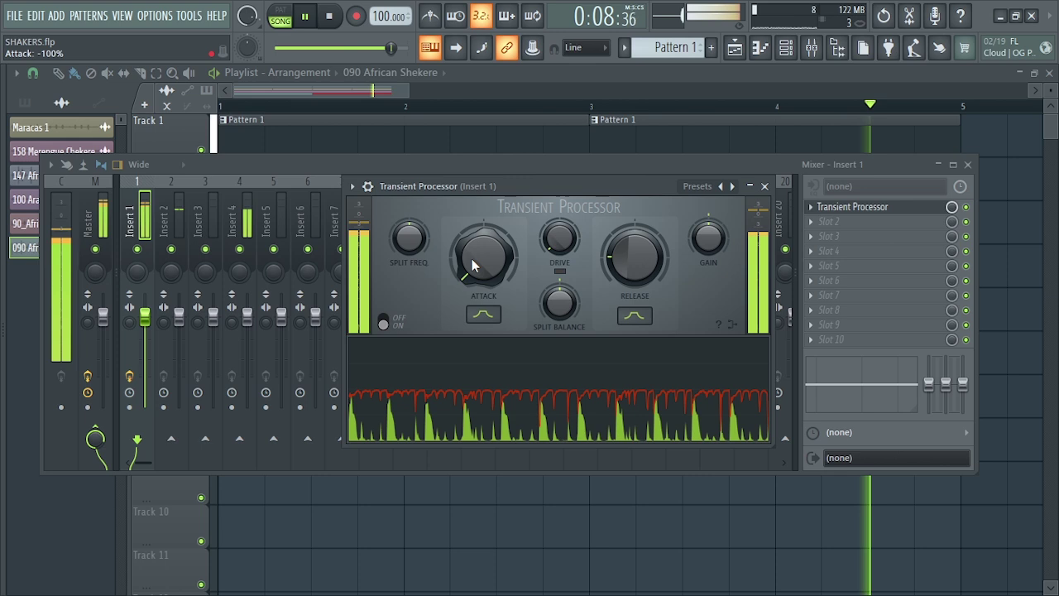
Step: Set the Transient Processor's Attack to -31% and its Release to -70%, and stop playback
{"action": "scroll", "coordinate": [474, 269], "scroll_direction": "up", "scroll_amount": 8}
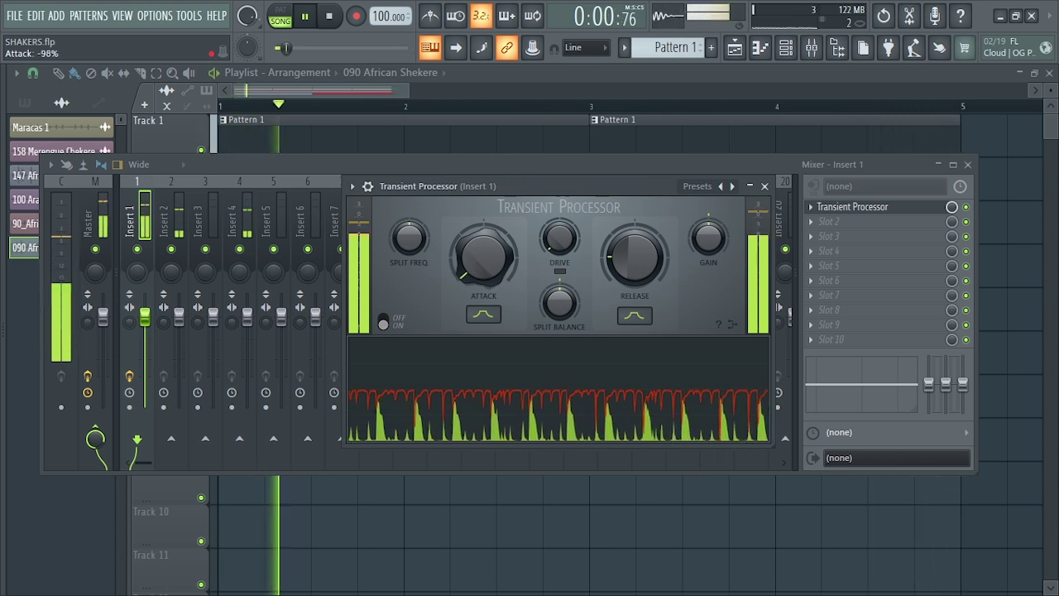
{"action": "scroll", "coordinate": [475, 273], "scroll_direction": "up", "scroll_amount": 5}
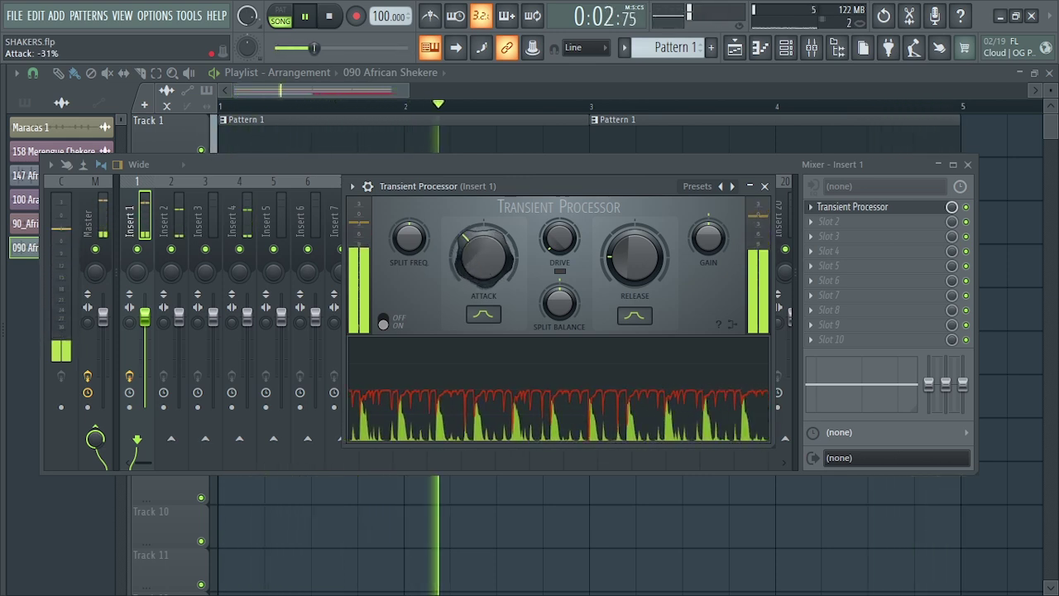
{"action": "left_click_drag", "start_coordinate": [622, 276], "coordinate": [623, 281]}
{"action": "key", "text": "space"}
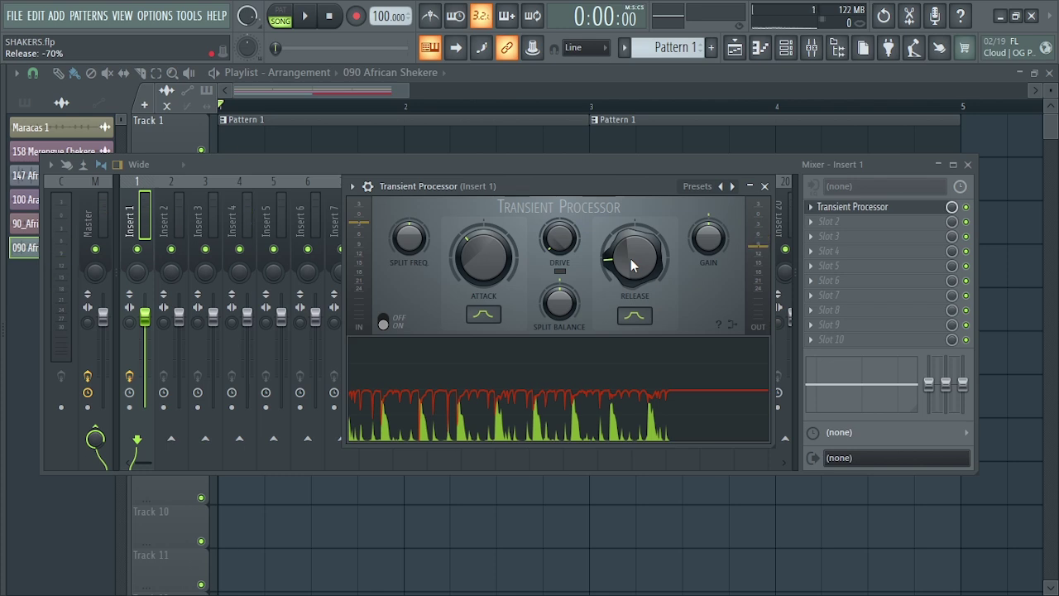
Step: Try raising the Transient Processor's Release to 50% while playing the loop
{"action": "key", "text": "space"}
{"action": "left_click_drag", "start_coordinate": [631, 265], "coordinate": [630, 194]}
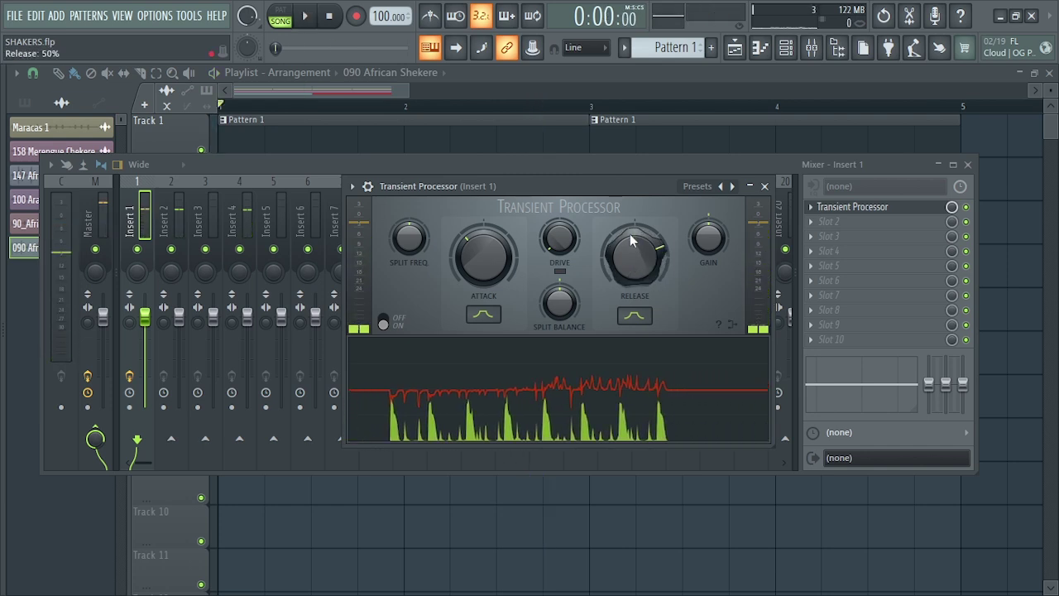
{"action": "key", "text": "space"}
Step: Bring the Transient Processor's Release down to -51% and fine-tune Attack slightly lower during playback
{"action": "mouse_move", "coordinate": [631, 240]}
{"action": "left_mouse_down"}
{"action": "mouse_move", "coordinate": [634, 229]}
{"action": "mouse_move", "coordinate": [629, 245]}
{"action": "left_mouse_up"}
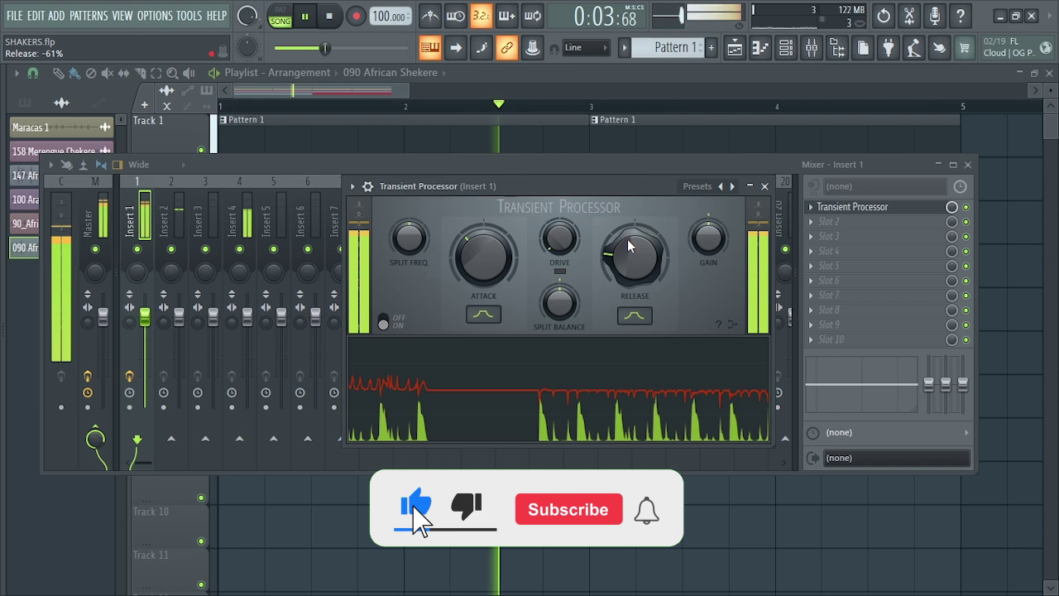
{"action": "left_click_drag", "start_coordinate": [629, 245], "coordinate": [633, 257]}
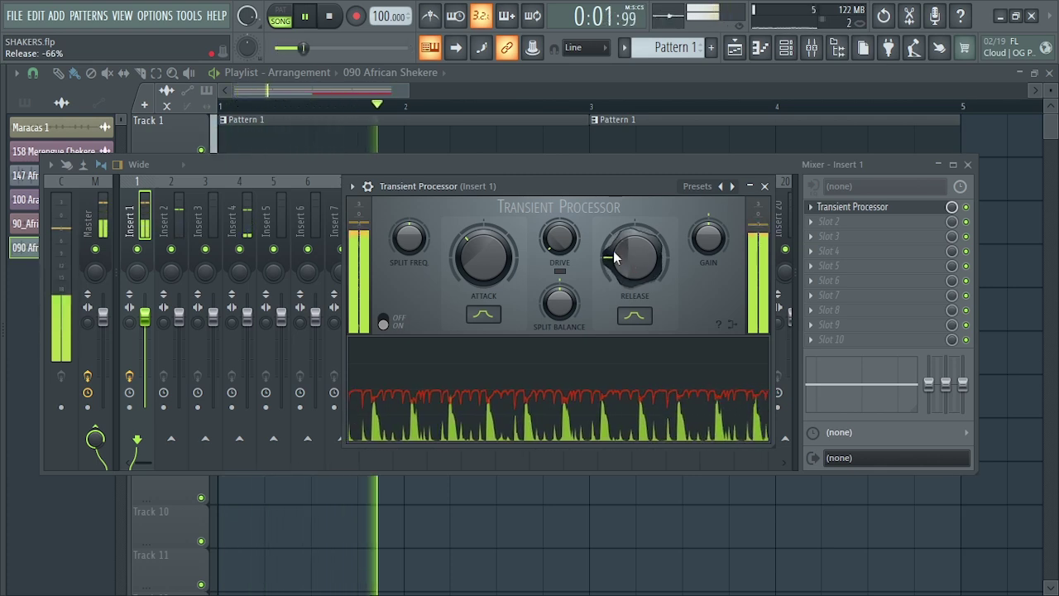
{"action": "left_click_drag", "start_coordinate": [483, 256], "coordinate": [483, 255]}
{"action": "left_click_drag", "start_coordinate": [666, 266], "coordinate": [666, 261]}
{"action": "key", "text": "space"}
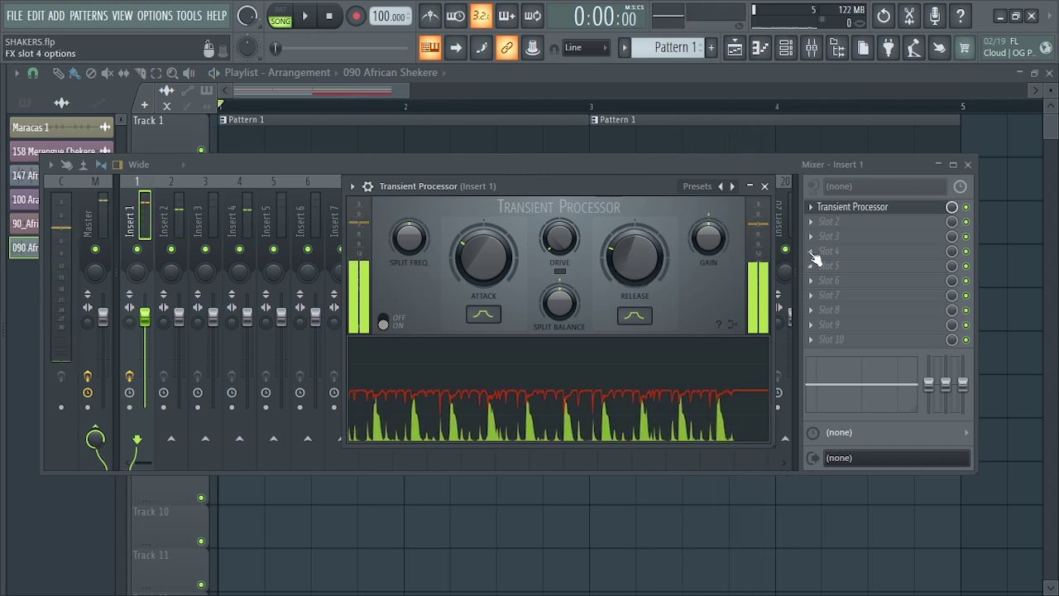
Step: Bypass and re-enable the Transient Processor on Insert 1 and play the loop to compare the effect
{"action": "left_click", "coordinate": [972, 211]}
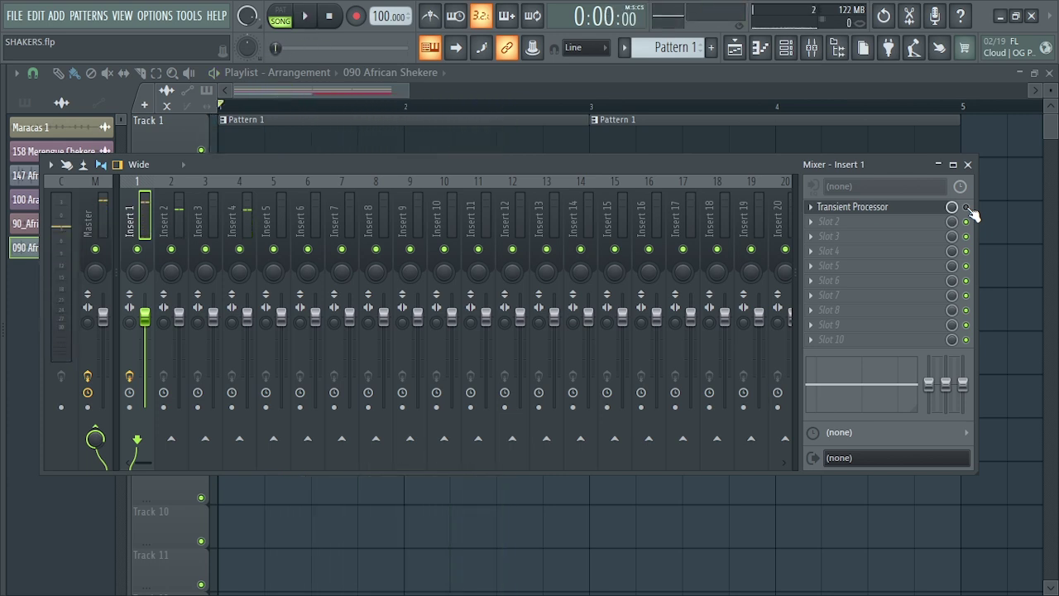
{"action": "left_click", "coordinate": [853, 207]}
{"action": "key", "text": "space"}
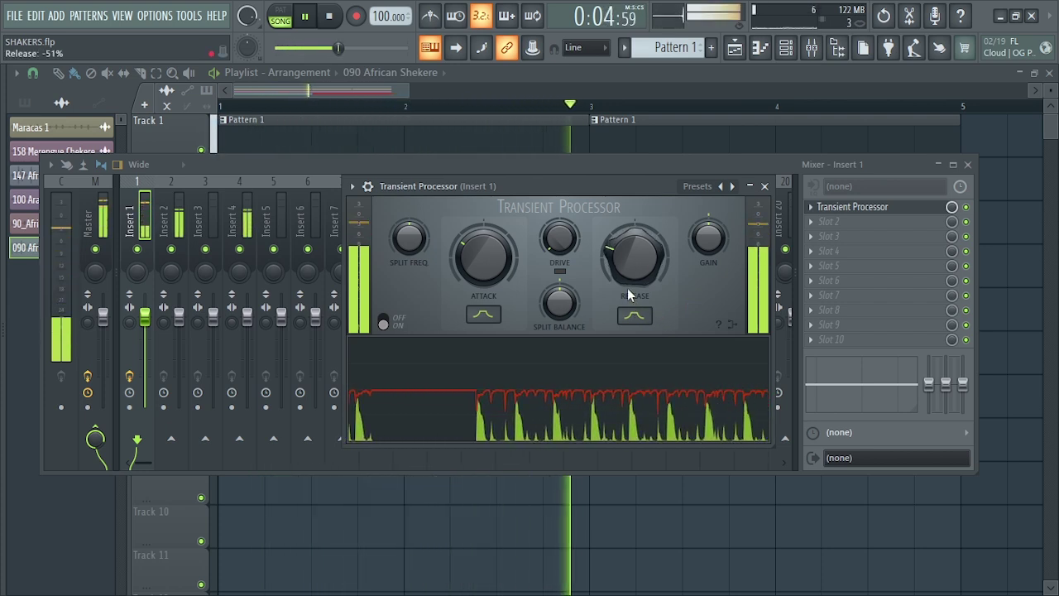
{"action": "key", "text": "space"}
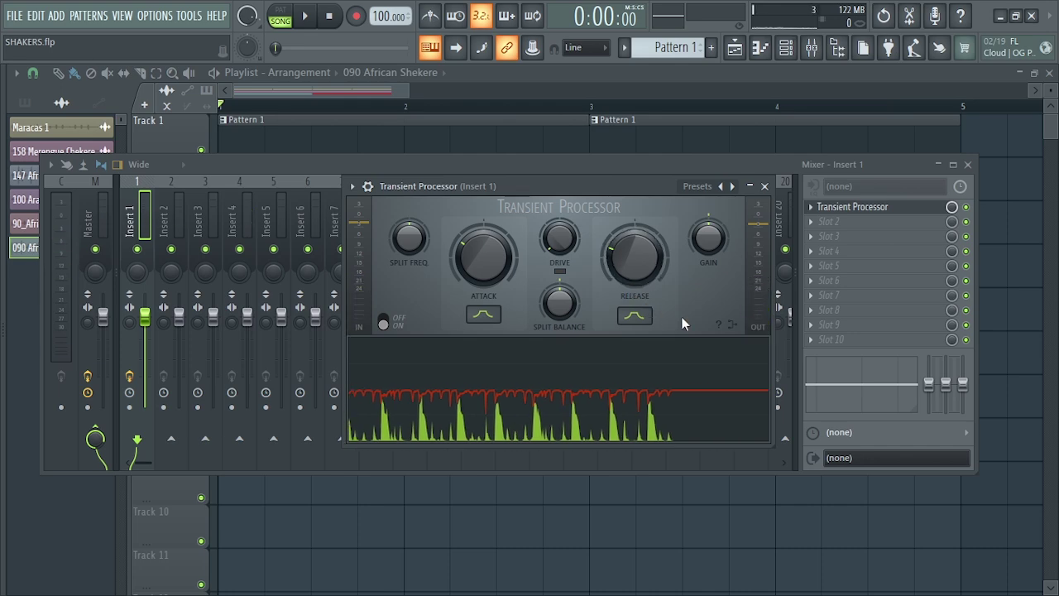
Step: Load Fruity Reeverb 2 into effect slot 3 of Insert 1 and open its window
{"action": "left_click", "coordinate": [811, 237]}
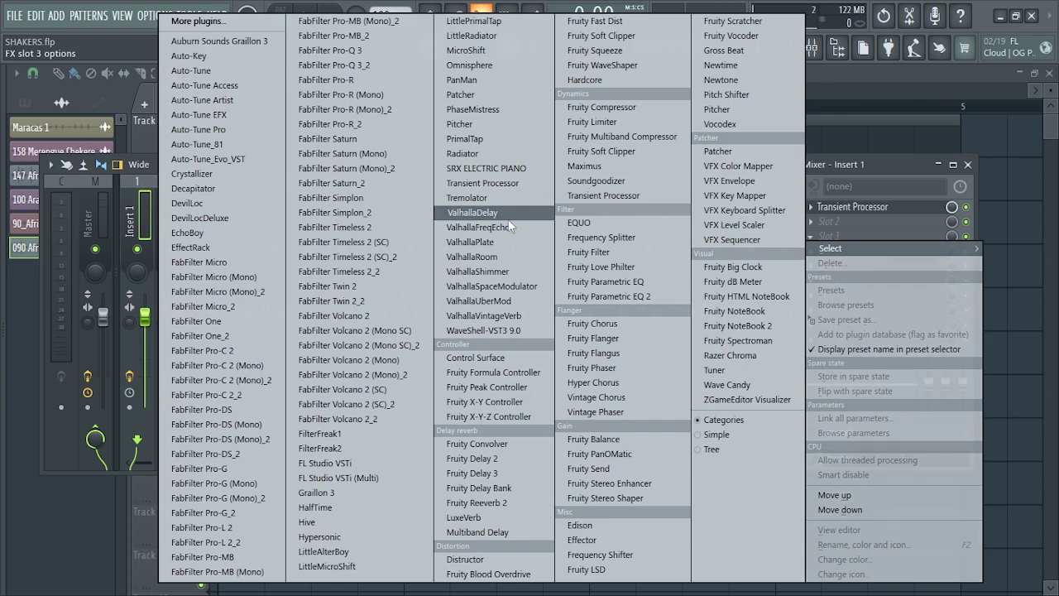
{"action": "left_click", "coordinate": [495, 503]}
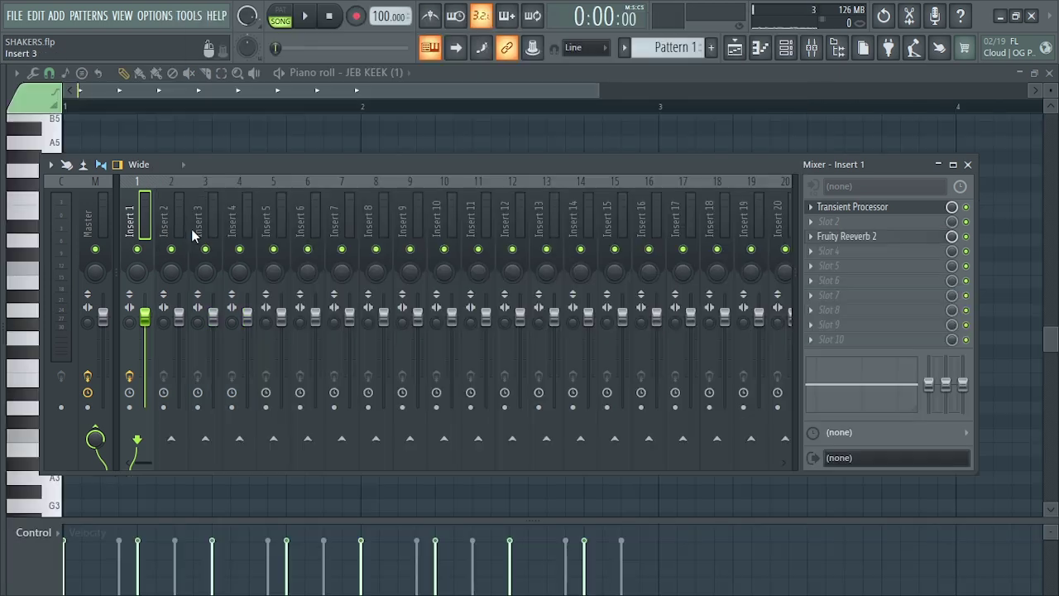
{"action": "left_click", "coordinate": [850, 239]}
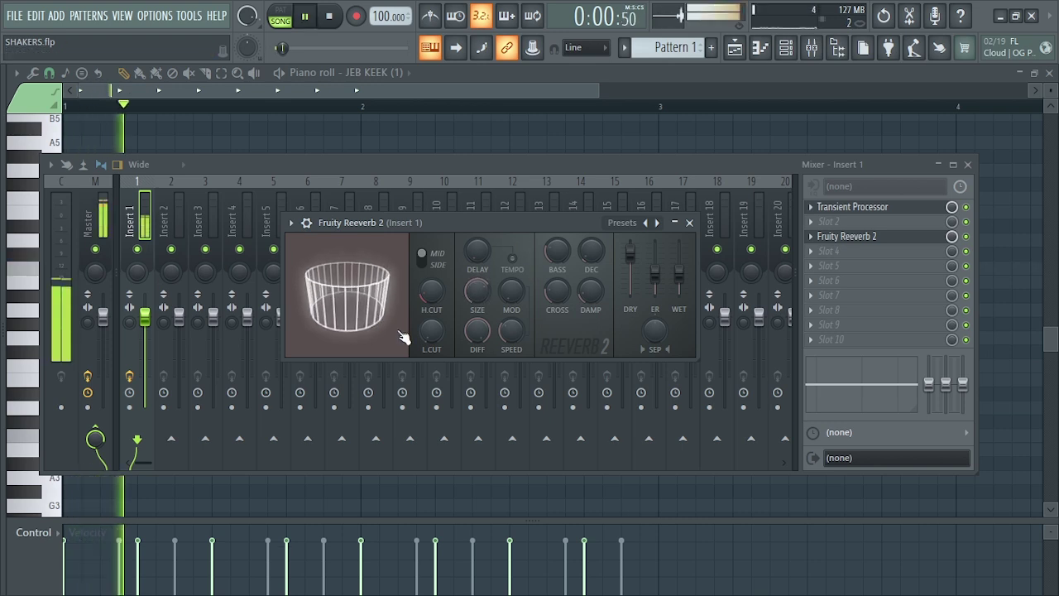
Step: Widen the reverb's room slightly and adjust its Dry and Wet levels while listening to the loop
{"action": "left_click_drag", "start_coordinate": [370, 317], "coordinate": [354, 312]}
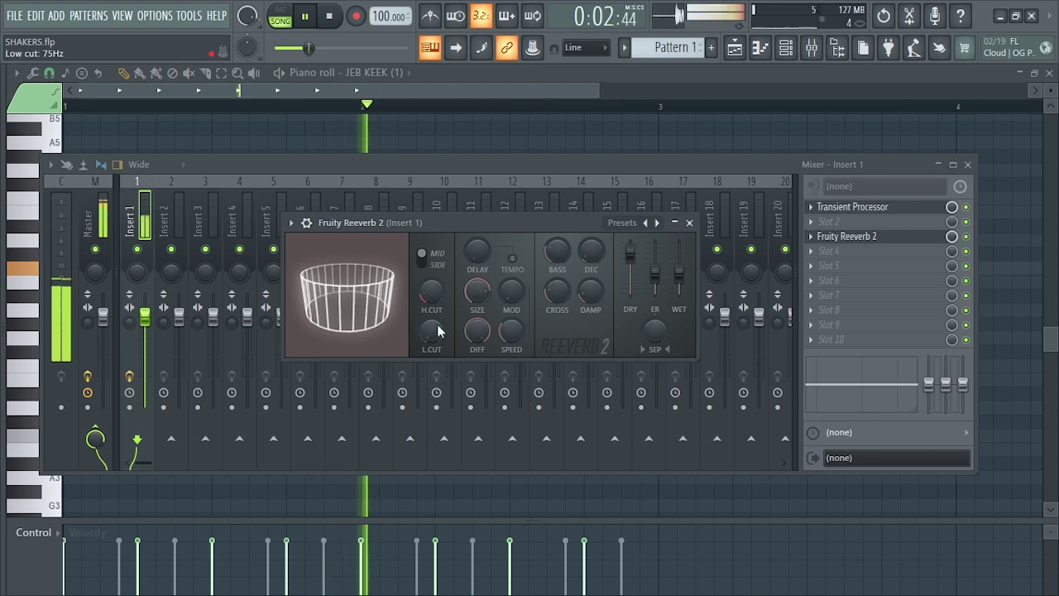
{"action": "left_click_drag", "start_coordinate": [629, 291], "coordinate": [630, 254]}
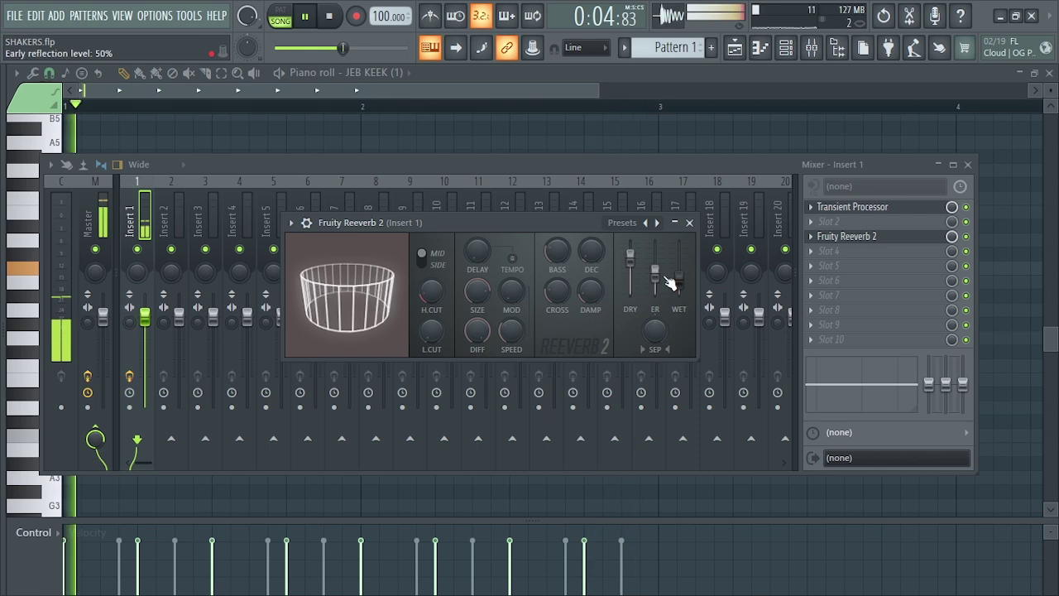
{"action": "left_click_drag", "start_coordinate": [678, 280], "coordinate": [679, 274]}
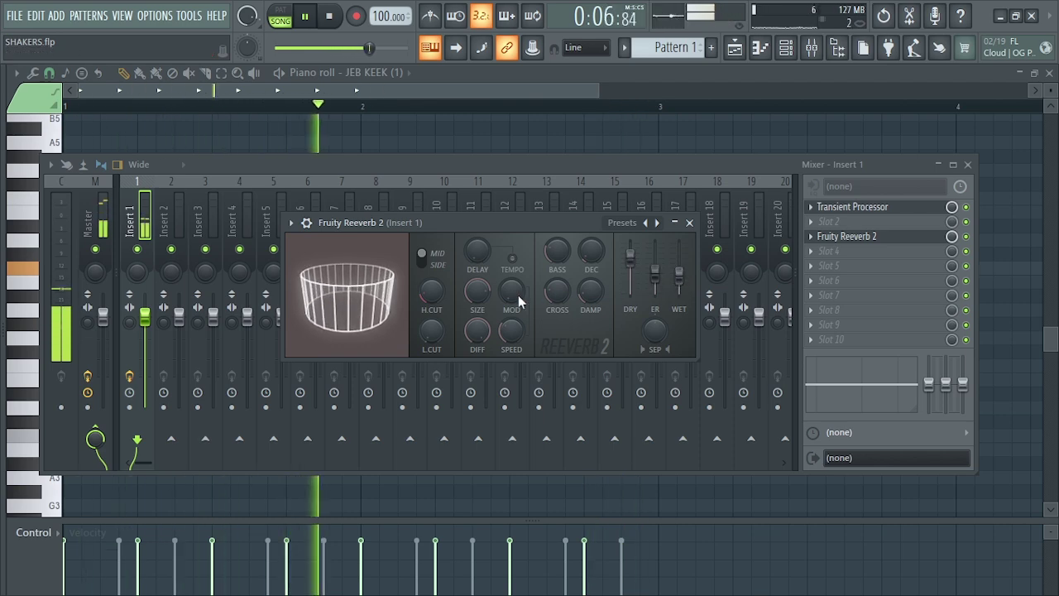
Step: Stop playback and set the reverb's high cut to 16.0 kHz
{"action": "key", "text": "space"}
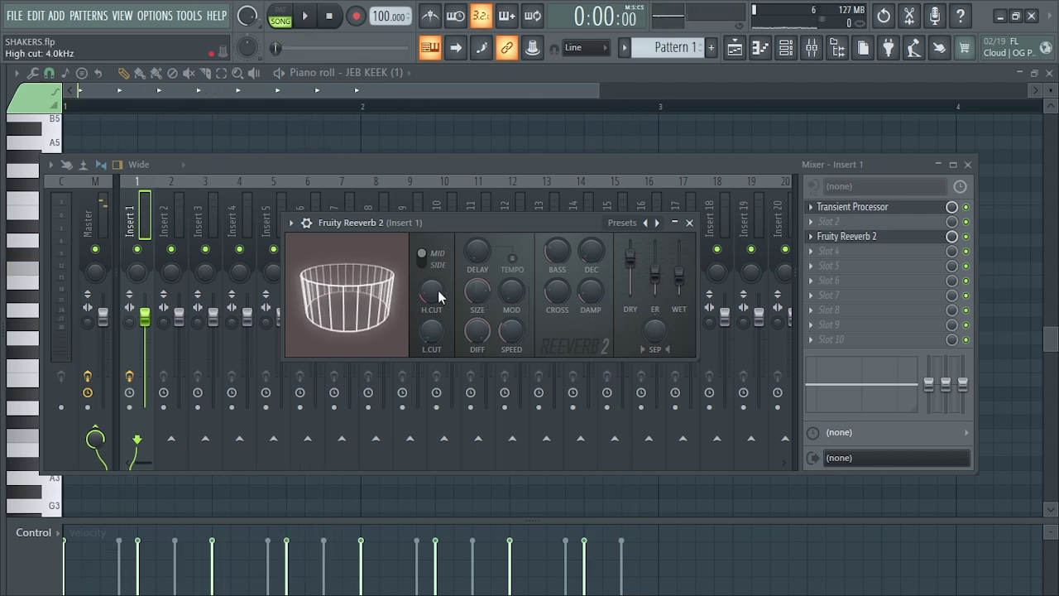
{"action": "scroll", "coordinate": [437, 293], "scroll_direction": "down", "scroll_amount": 3}
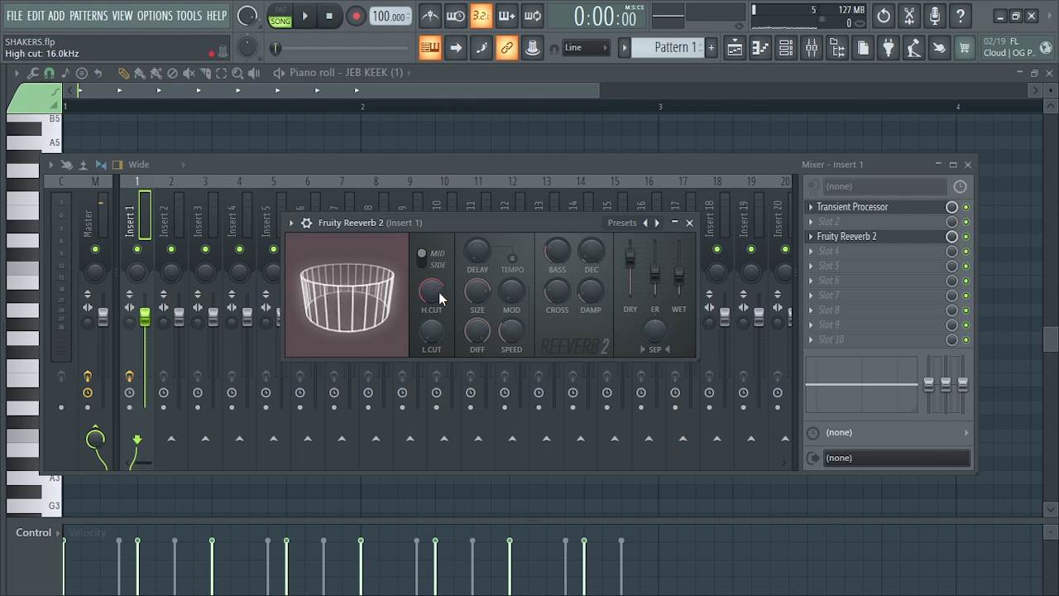
Step: Lower the reverb's high cut and Wet level and try a longer predelay while the loop plays
{"action": "key", "text": "space"}
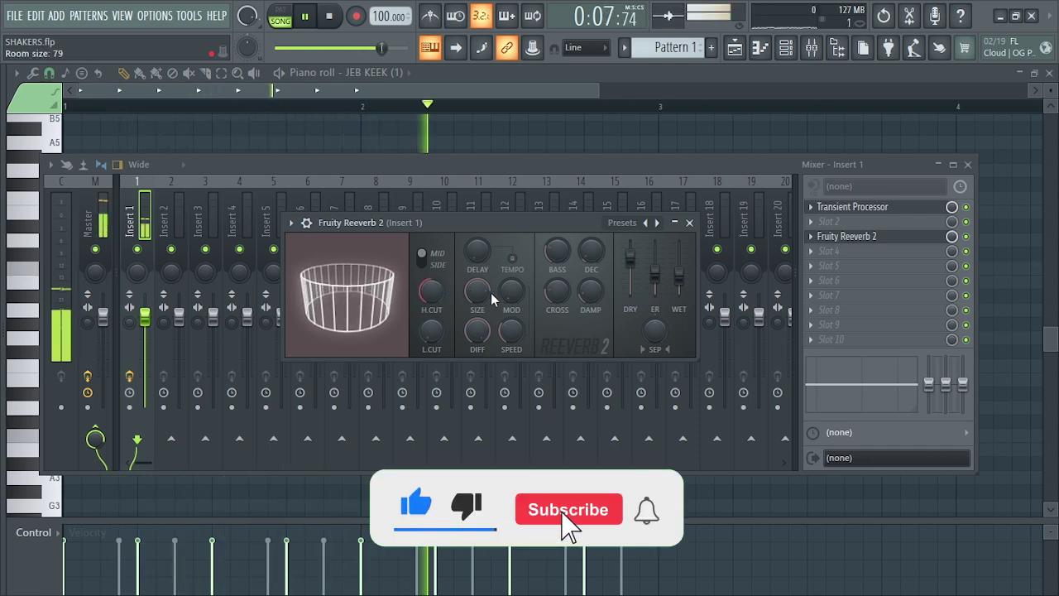
{"action": "left_click_drag", "start_coordinate": [430, 291], "coordinate": [430, 294]}
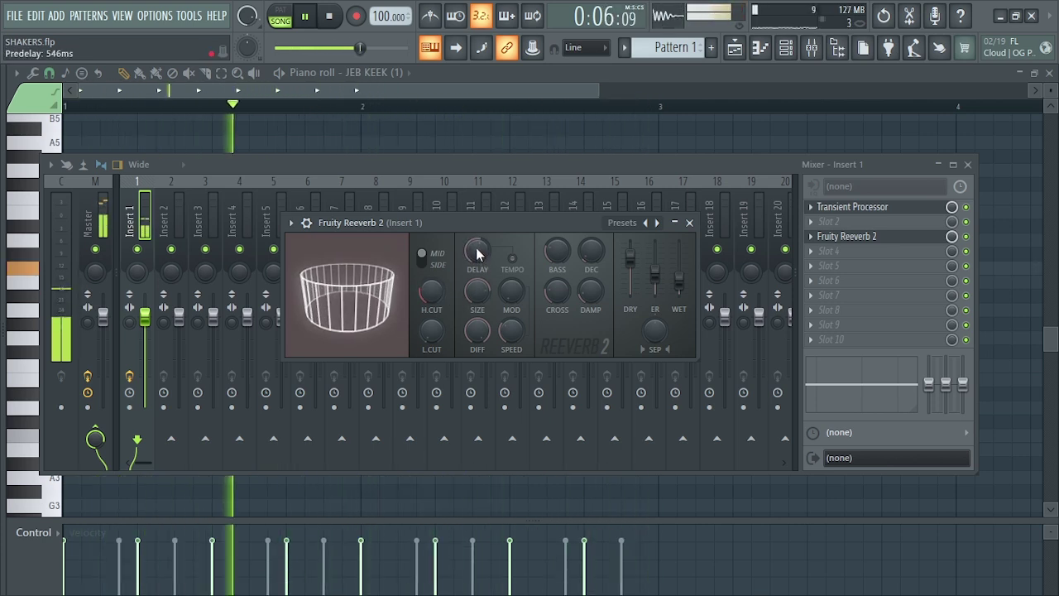
{"action": "mouse_move", "coordinate": [475, 247]}
{"action": "left_mouse_down"}
{"action": "mouse_move", "coordinate": [476, 257]}
{"action": "mouse_move", "coordinate": [478, 247]}
{"action": "left_mouse_up"}
{"action": "key", "text": "space"}
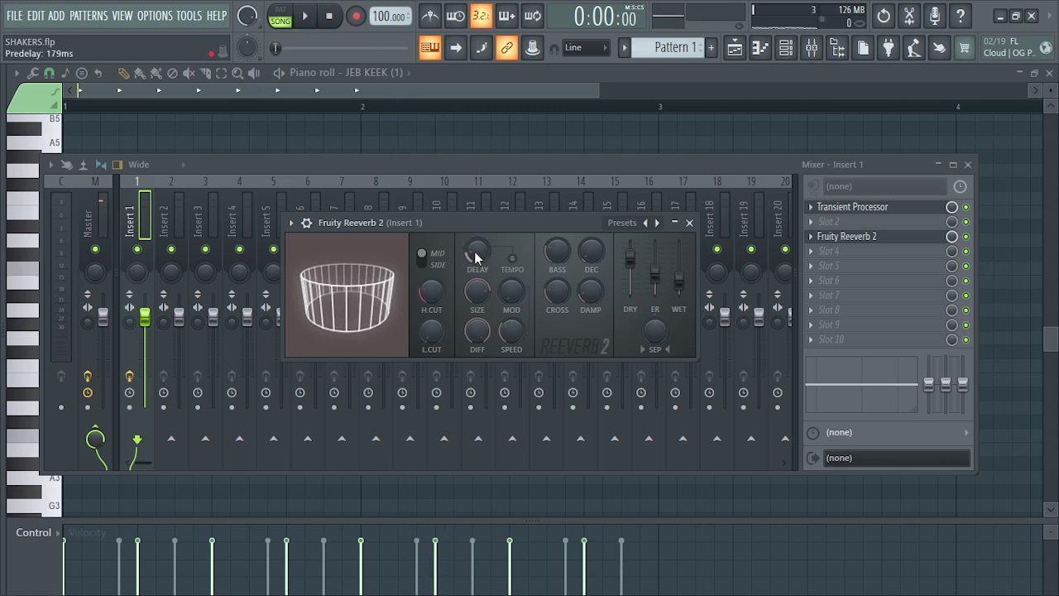
Step: Play the loop while shrinking and enlarging the reverb's room, leaving it slightly wider than before
{"action": "key", "text": "space"}
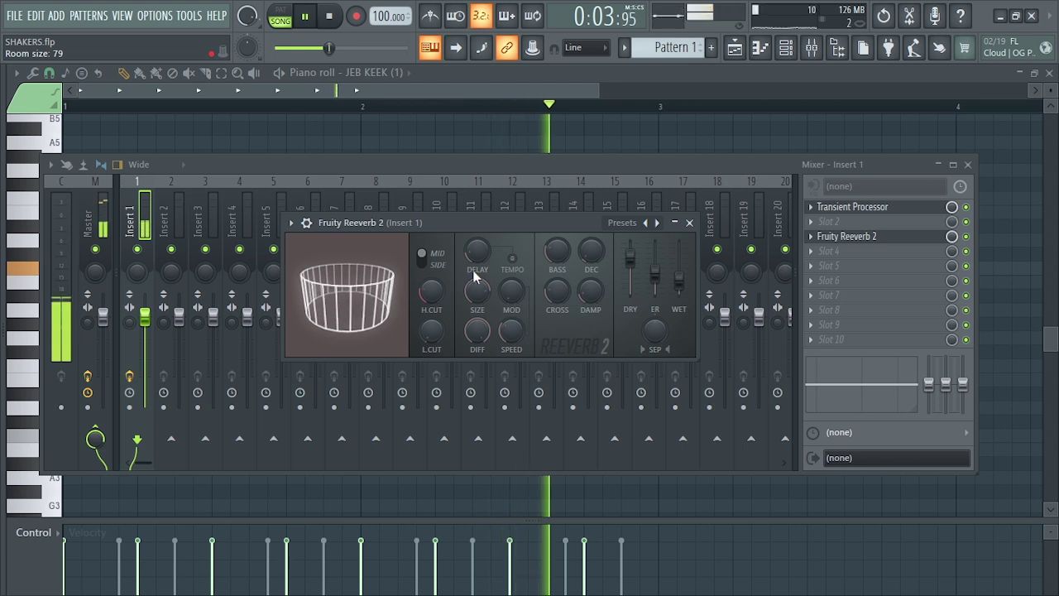
{"action": "left_click_drag", "start_coordinate": [482, 274], "coordinate": [482, 332]}
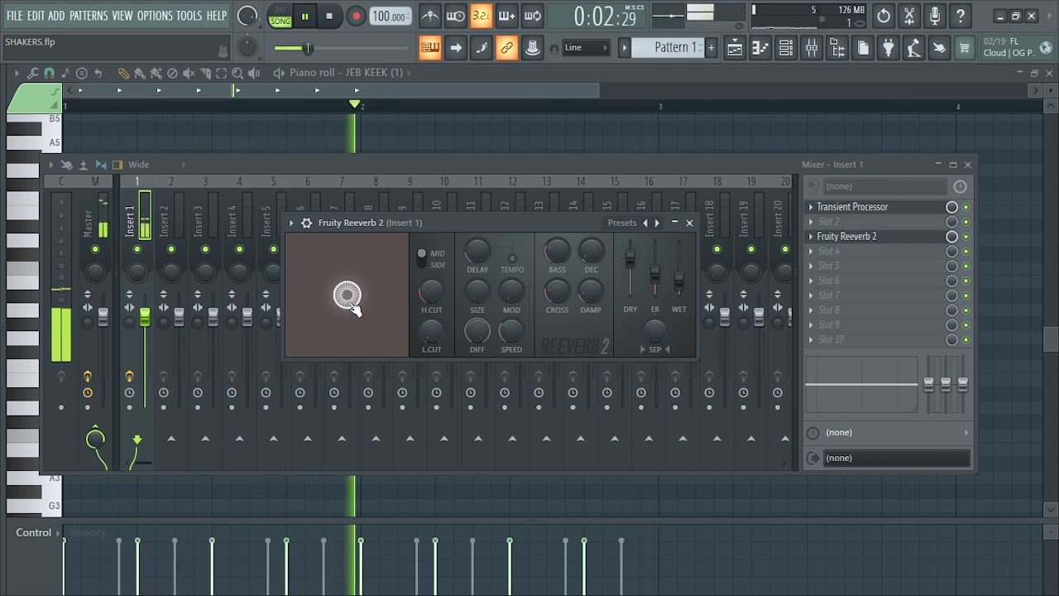
{"action": "left_click_drag", "start_coordinate": [348, 296], "coordinate": [351, 236]}
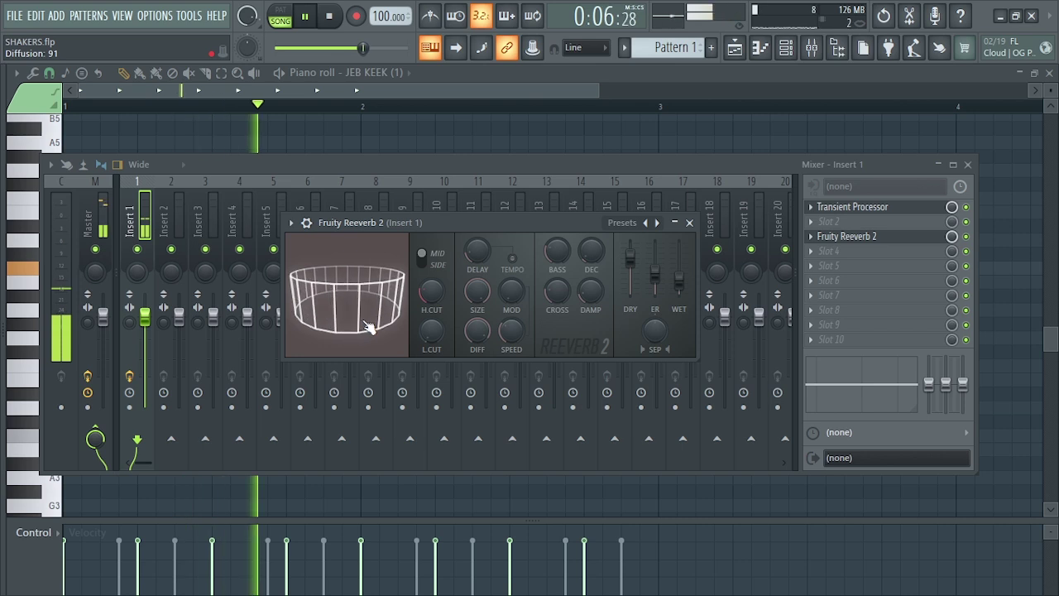
{"action": "key", "text": "space"}
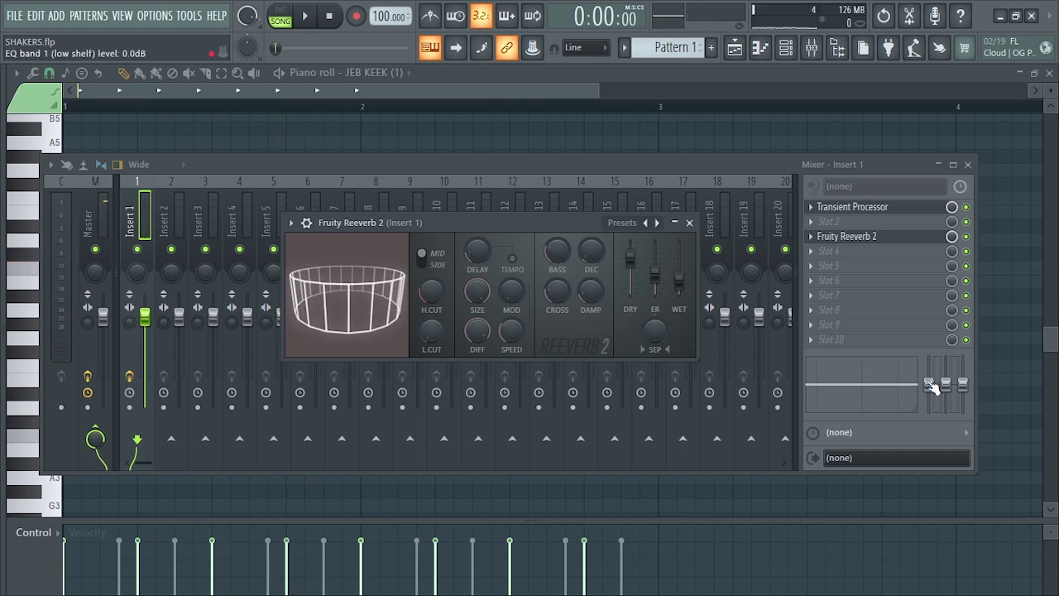
Step: Load Fruity Parametric EQ 2 into effect slot 5 of Insert 1 and move its window over the middle of the mixer
{"action": "left_click", "coordinate": [815, 266]}
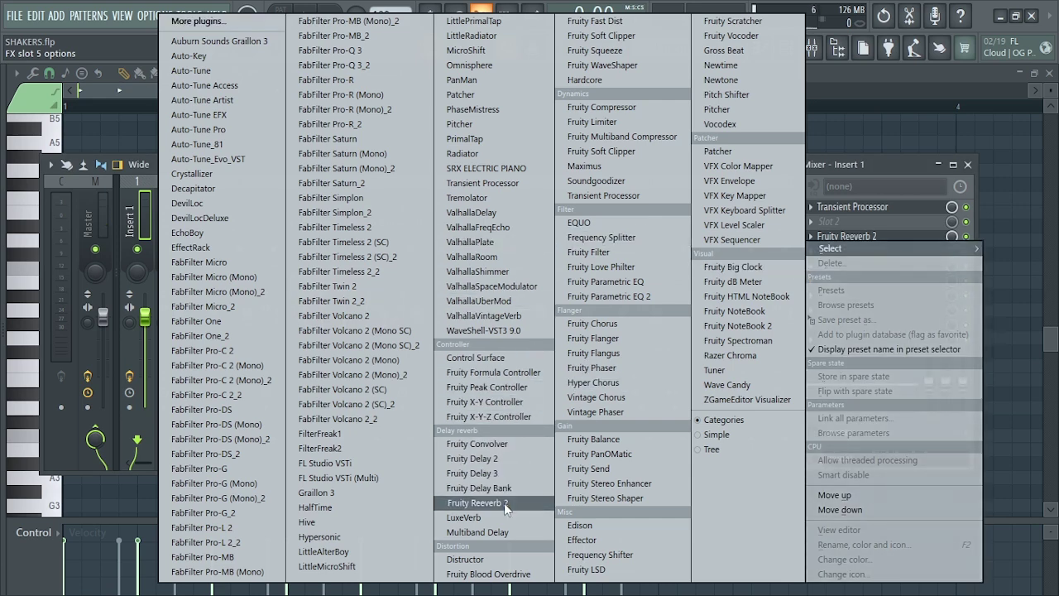
{"action": "left_click", "coordinate": [638, 298]}
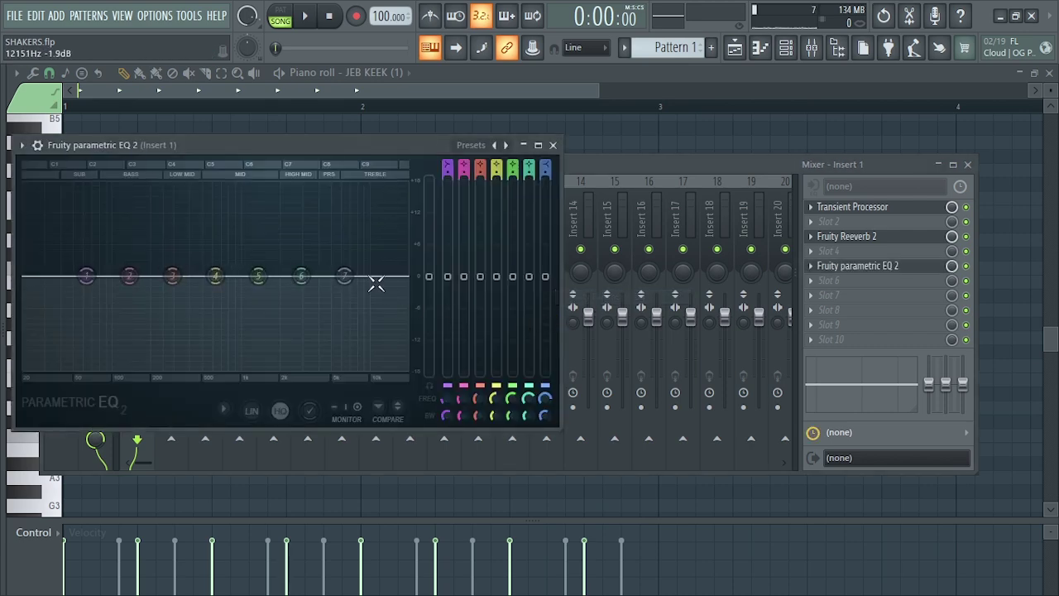
{"action": "left_click_drag", "start_coordinate": [301, 155], "coordinate": [569, 186]}
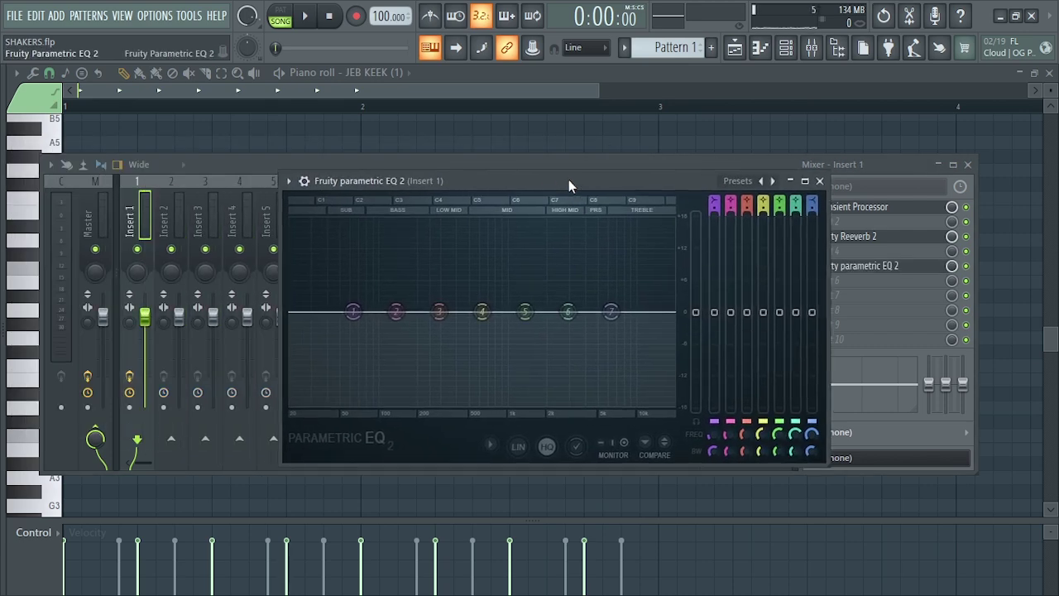
Step: Apply the EQ's 40Hz + 18kHz cut preset, raise its low cut to slightly above 100 Hz, and play the loop to check it
{"action": "left_click", "coordinate": [735, 181]}
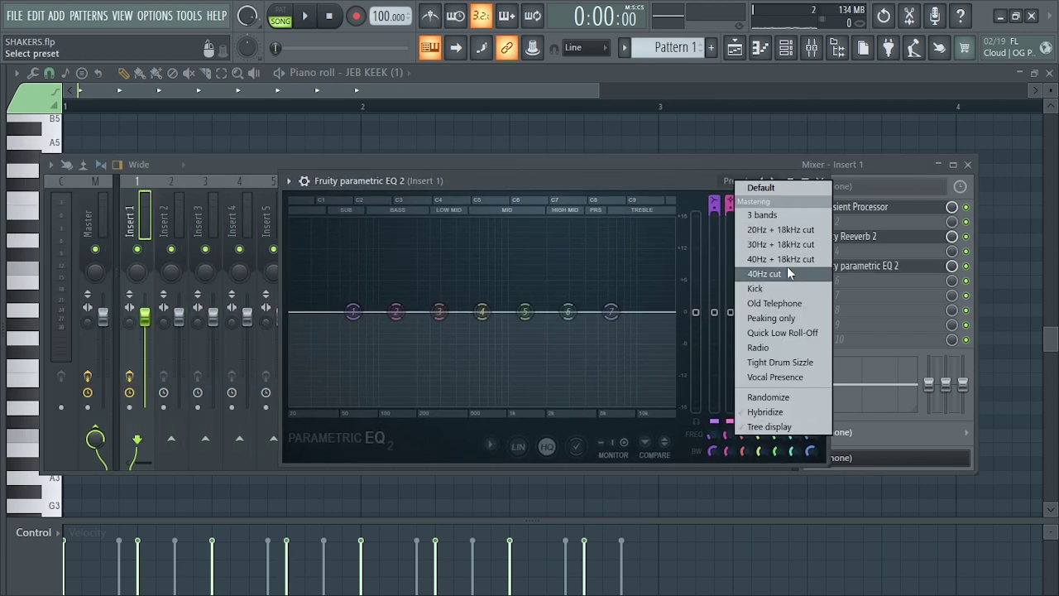
{"action": "left_click", "coordinate": [774, 261]}
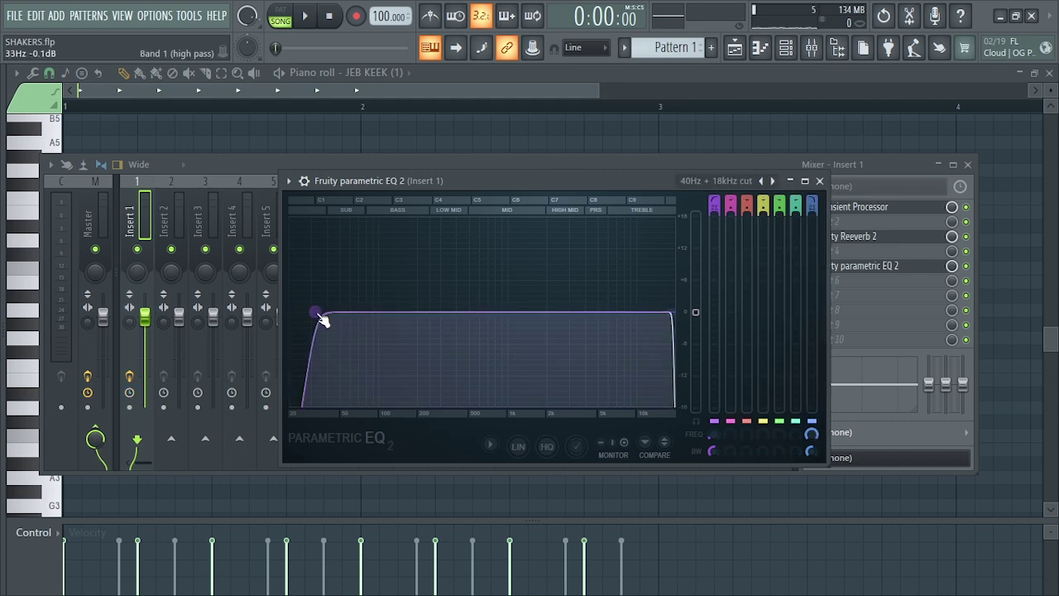
{"action": "left_click_drag", "start_coordinate": [323, 320], "coordinate": [399, 312]}
{"action": "key", "text": "space"}
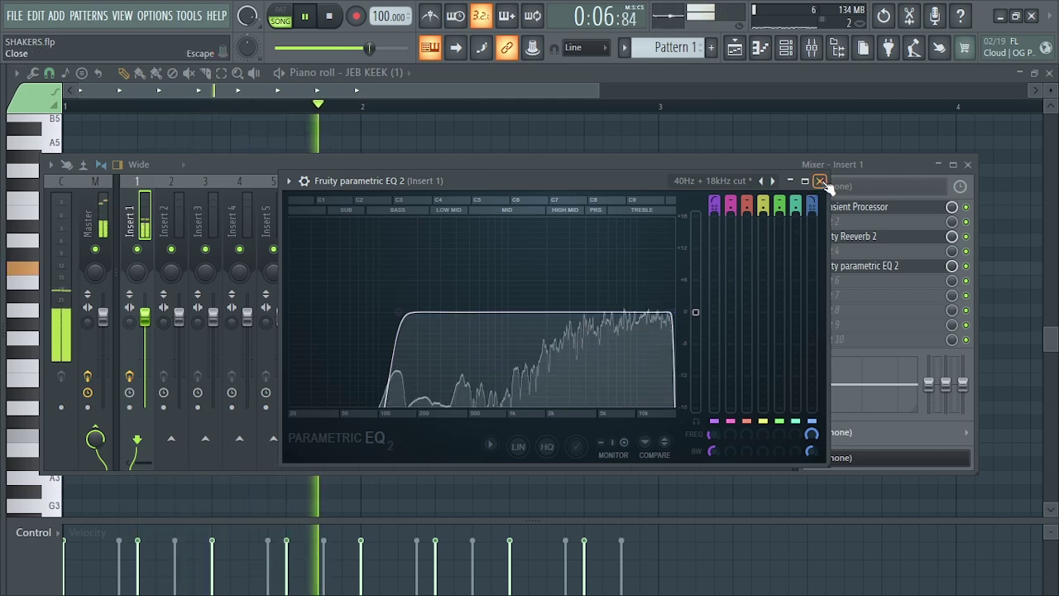
{"action": "key", "text": "space"}
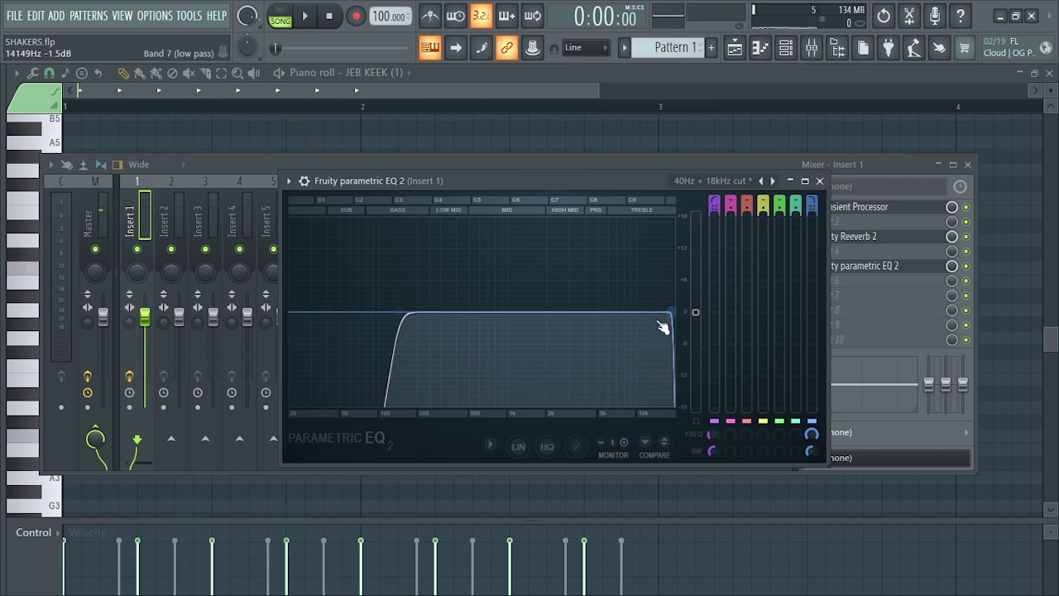
Step: Close the EQ, mixer, reverb and channel rack windows to leave only the piano roll
{"action": "left_click", "coordinate": [819, 181]}
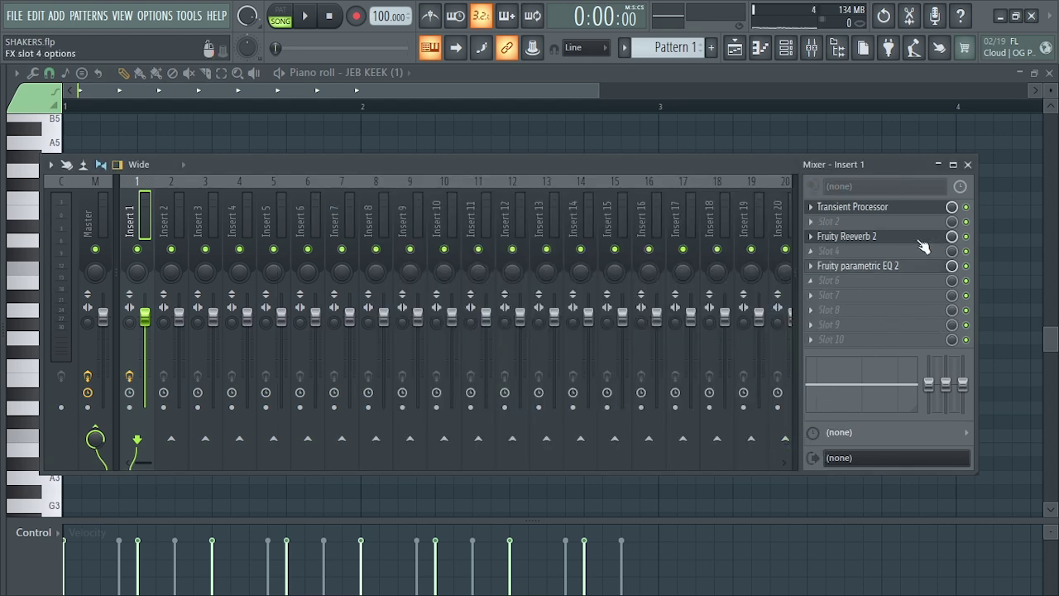
{"action": "left_click", "coordinate": [969, 164]}
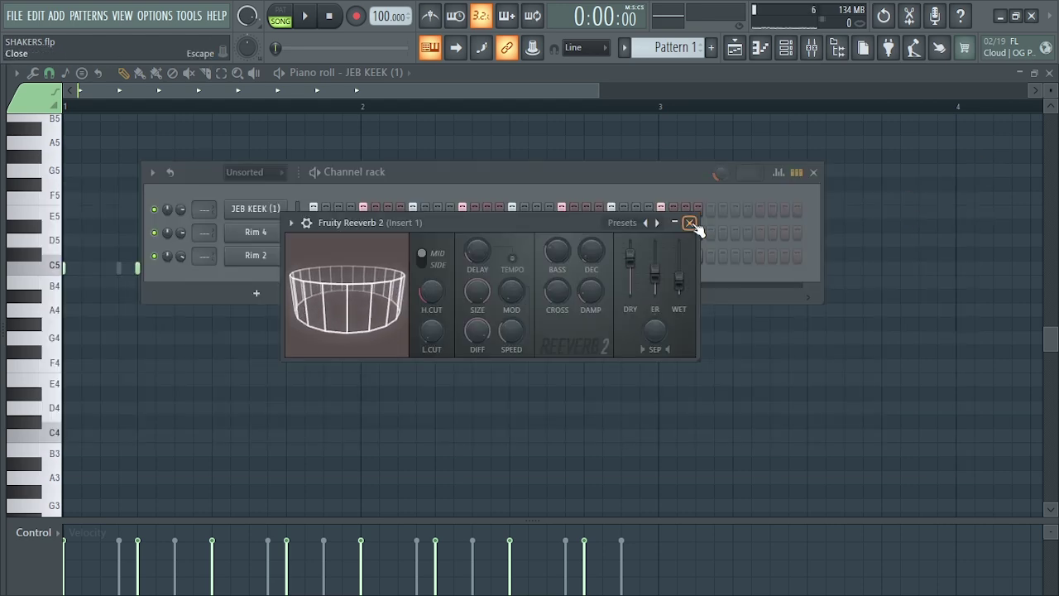
{"action": "left_click", "coordinate": [691, 223]}
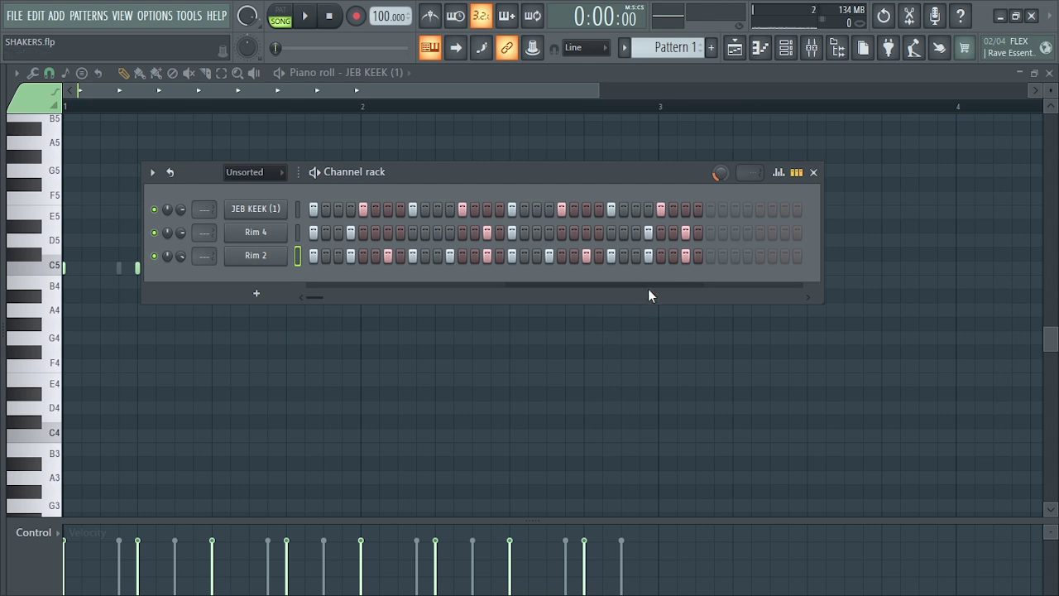
{"action": "left_click", "coordinate": [814, 173]}
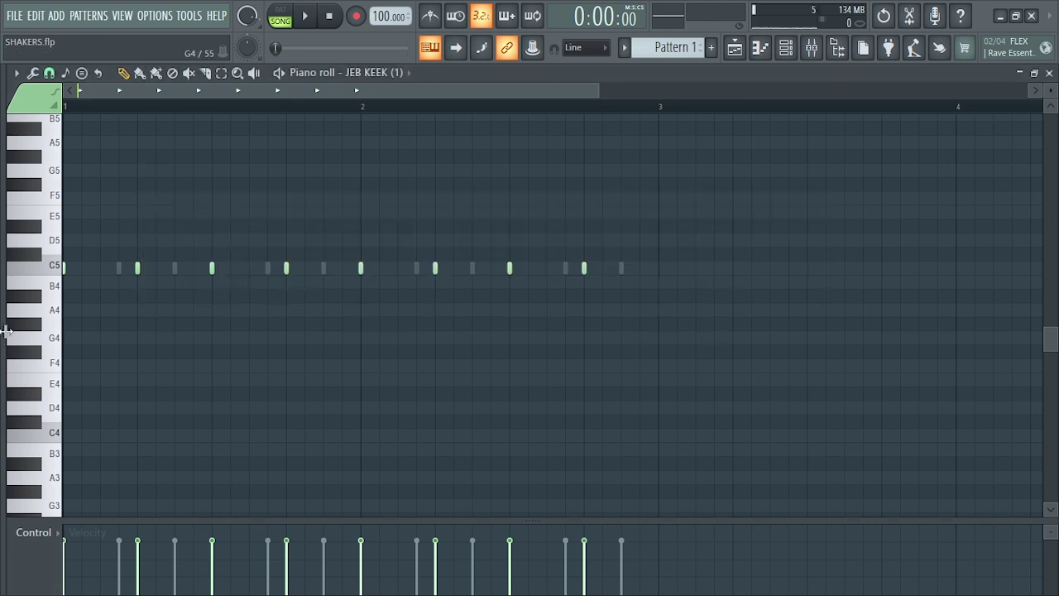
Step: Reveal the browser and look through the shaker and shekere loops in the GOD'S EYE - ShakerLupes folder
{"action": "left_click_drag", "start_coordinate": [104, 336], "coordinate": [202, 346]}
{"action": "scroll", "coordinate": [97, 339], "scroll_direction": "down", "scroll_amount": 8}
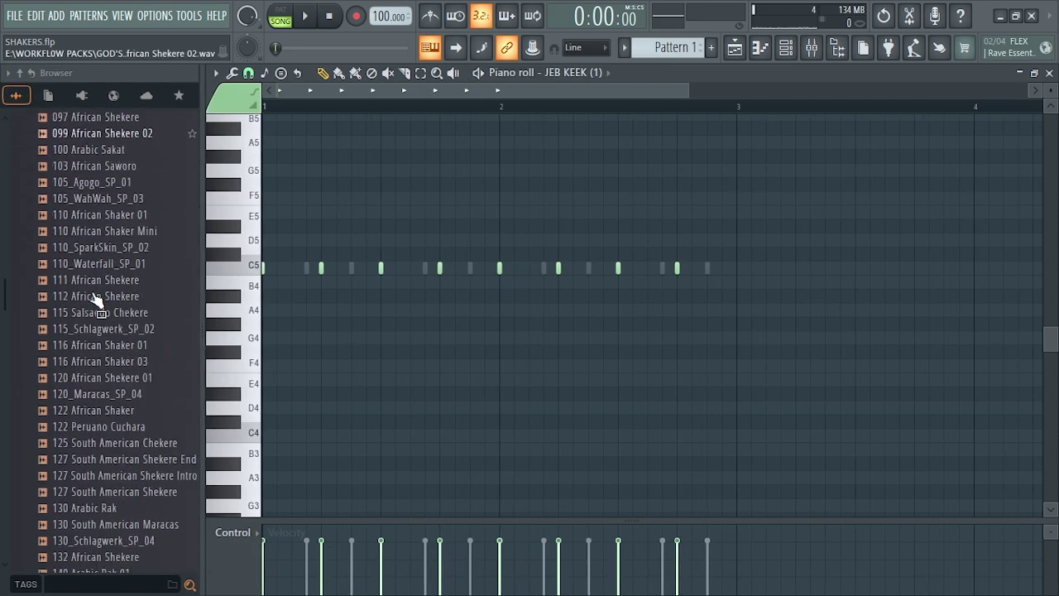
{"action": "scroll", "coordinate": [98, 302], "scroll_direction": "down", "scroll_amount": 4}
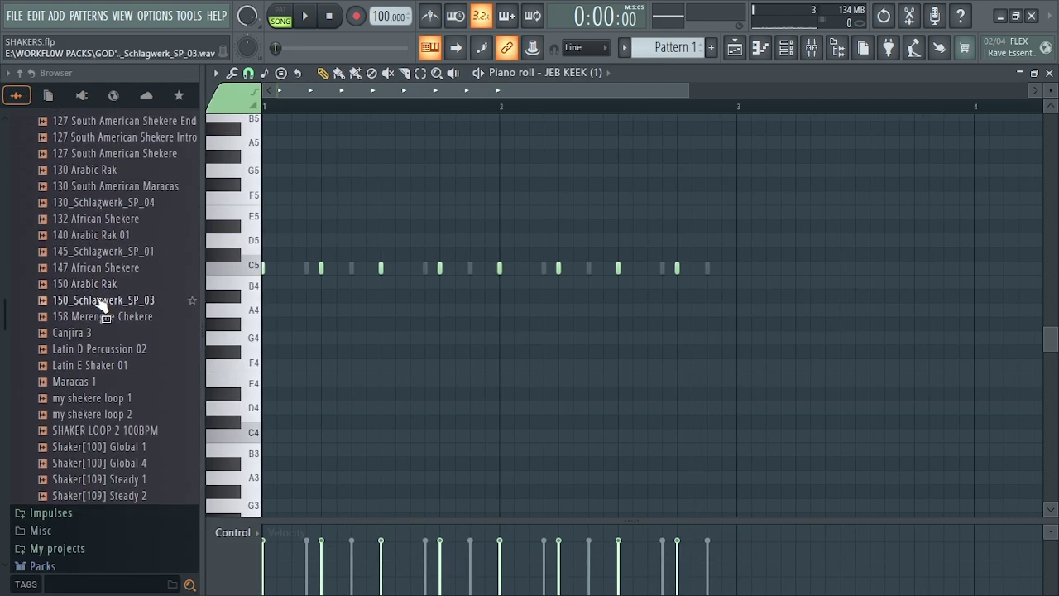
{"action": "scroll", "coordinate": [97, 305], "scroll_direction": "up", "scroll_amount": 9}
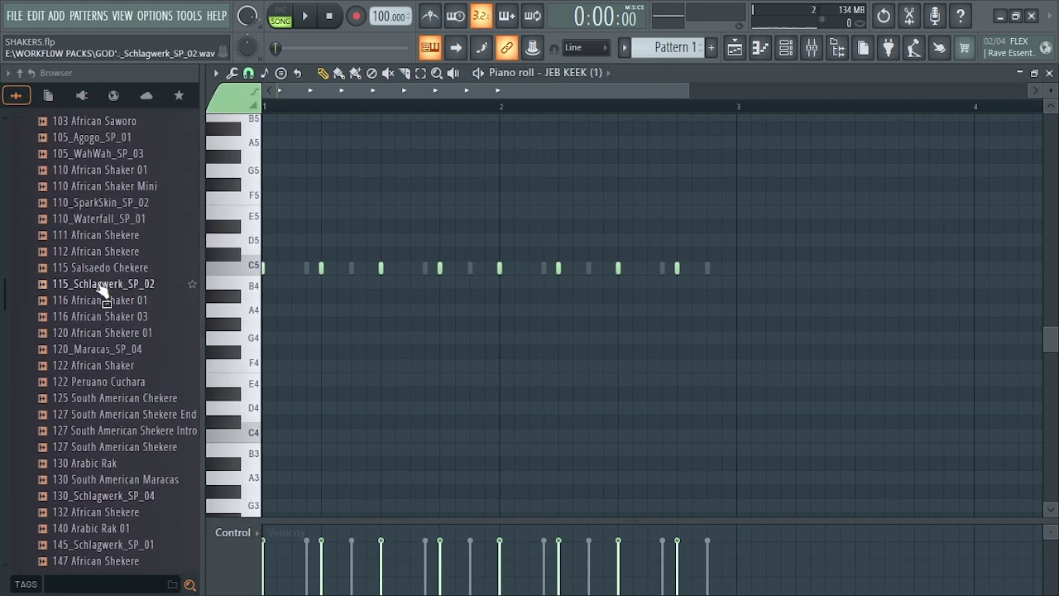
{"action": "scroll", "coordinate": [97, 306], "scroll_direction": "down", "scroll_amount": 13}
{"action": "scroll", "coordinate": [98, 306], "scroll_direction": "up", "scroll_amount": 16}
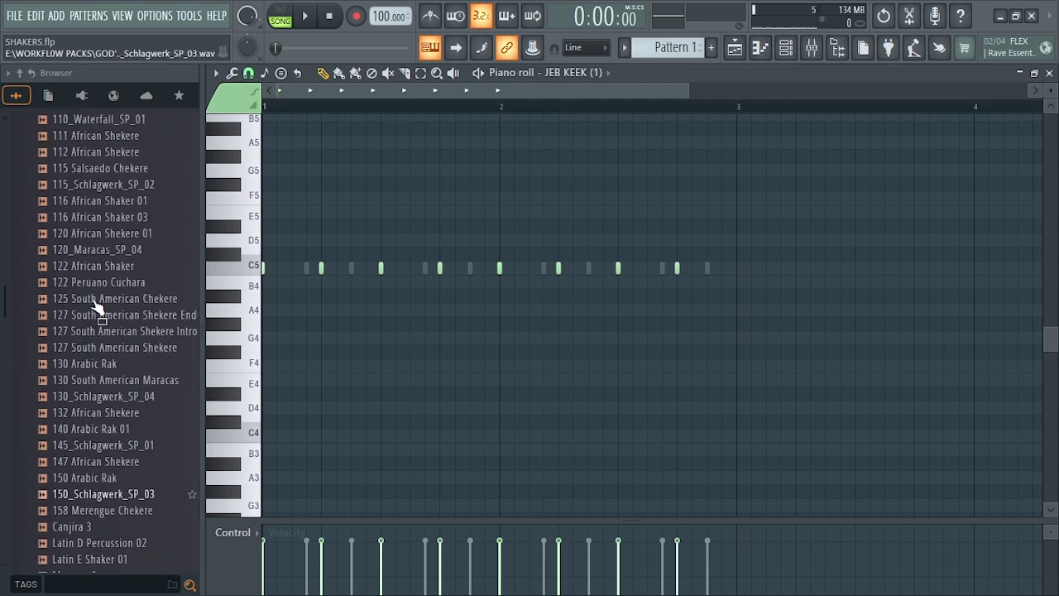
{"action": "scroll", "coordinate": [97, 306], "scroll_direction": "up", "scroll_amount": 5}
{"action": "scroll", "coordinate": [99, 354], "scroll_direction": "down", "scroll_amount": 13}
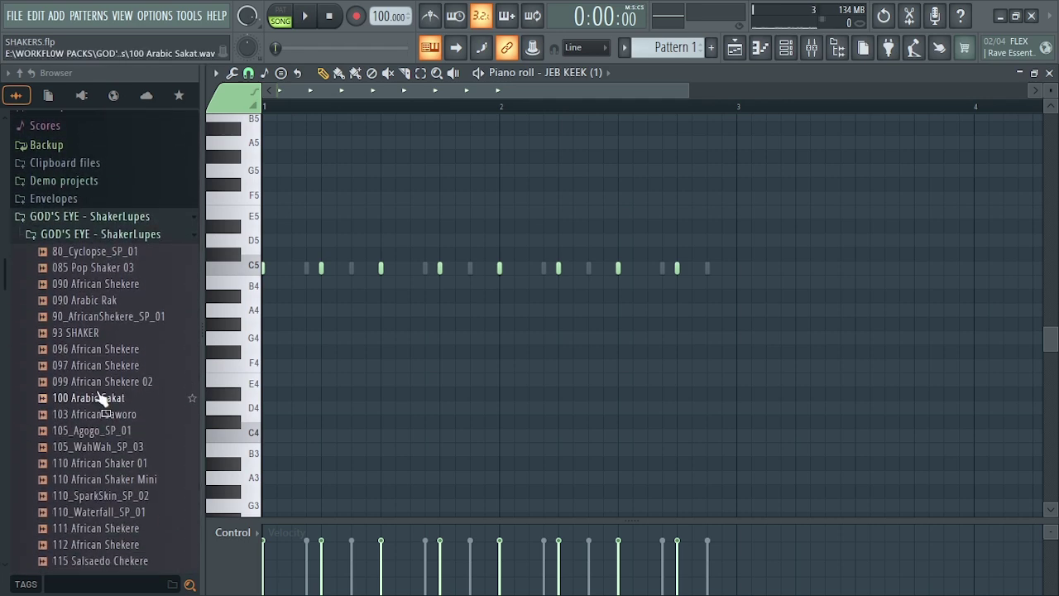
{"action": "scroll", "coordinate": [97, 377], "scroll_direction": "down", "scroll_amount": 4}
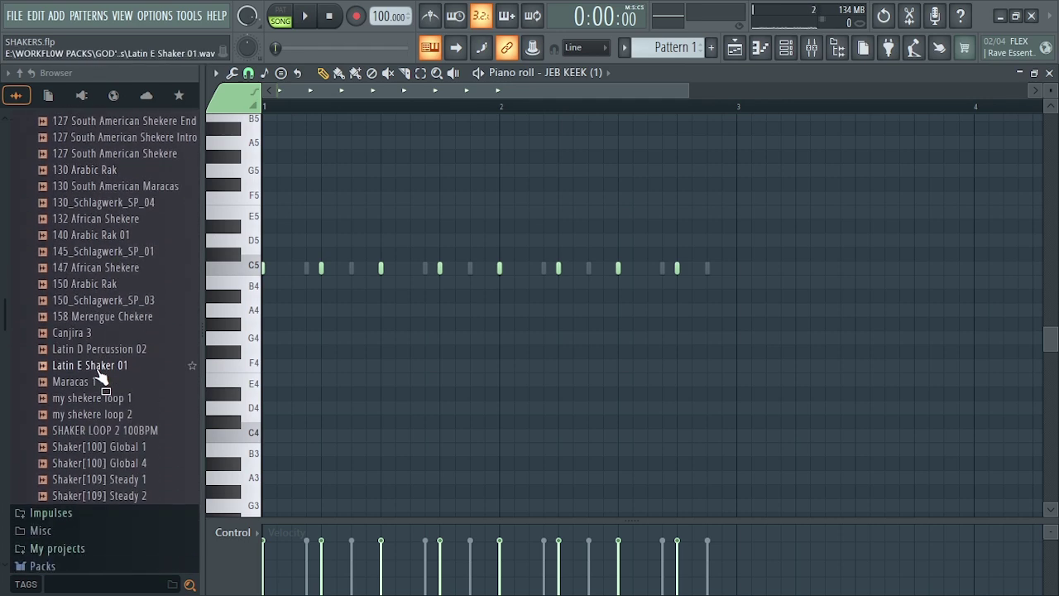